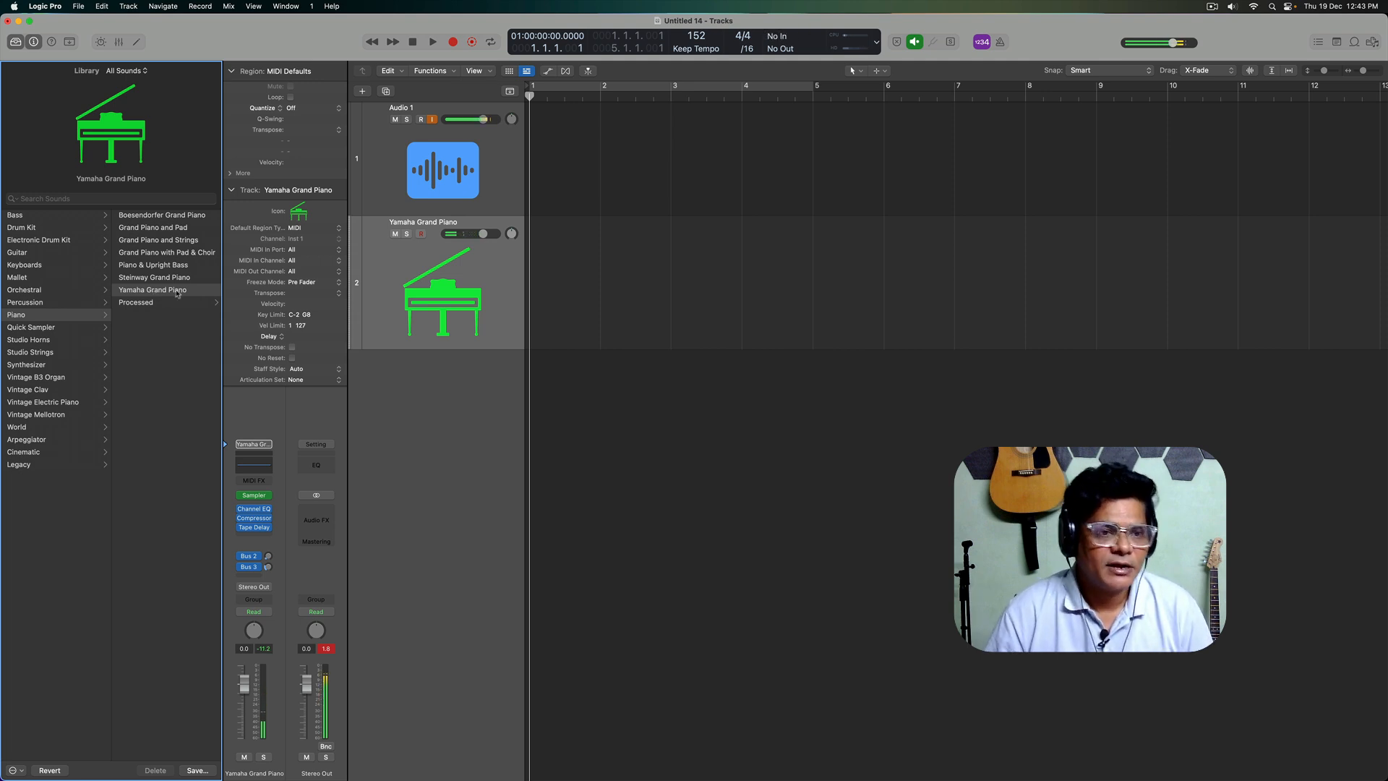
Step: Try the Steinway Grand Piano sound on the piano track and switch back to Yamaha Grand Piano
click(178, 278)
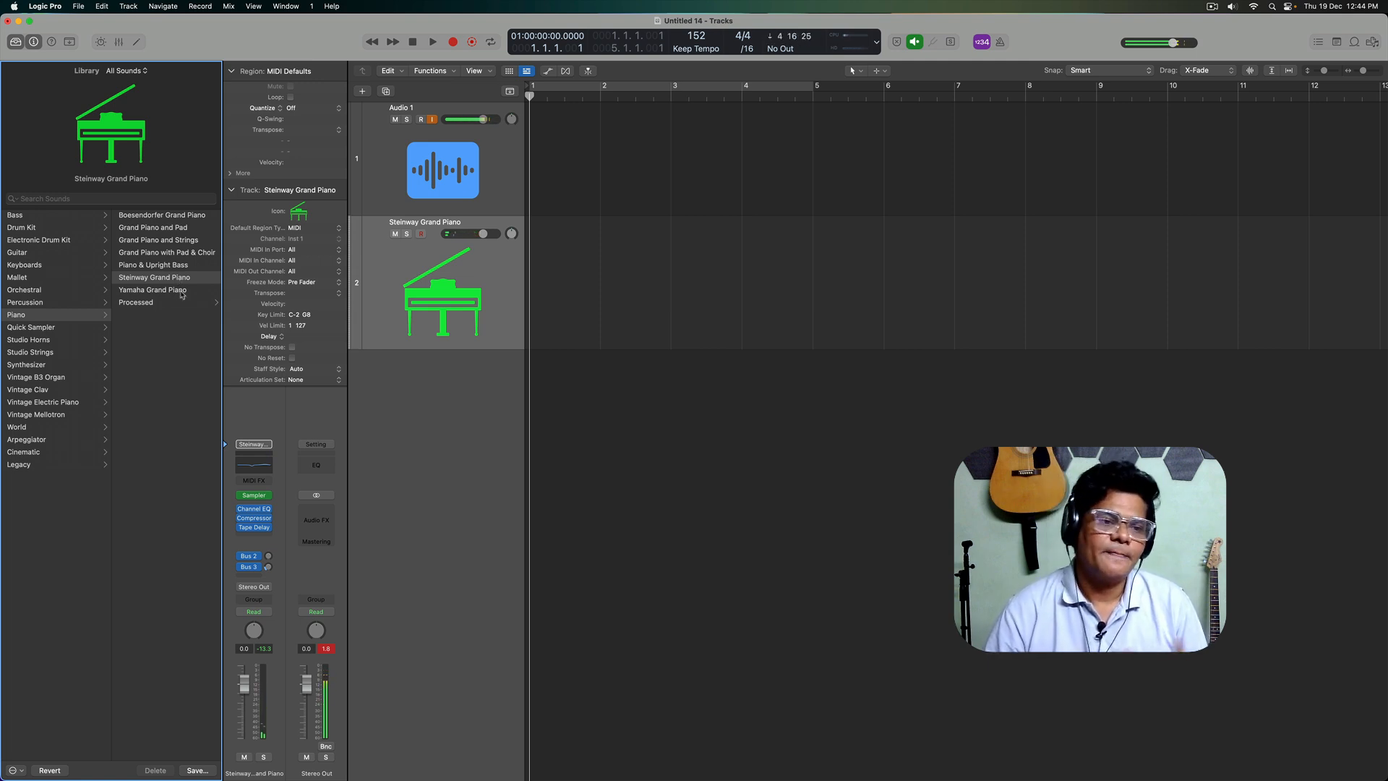
click(164, 293)
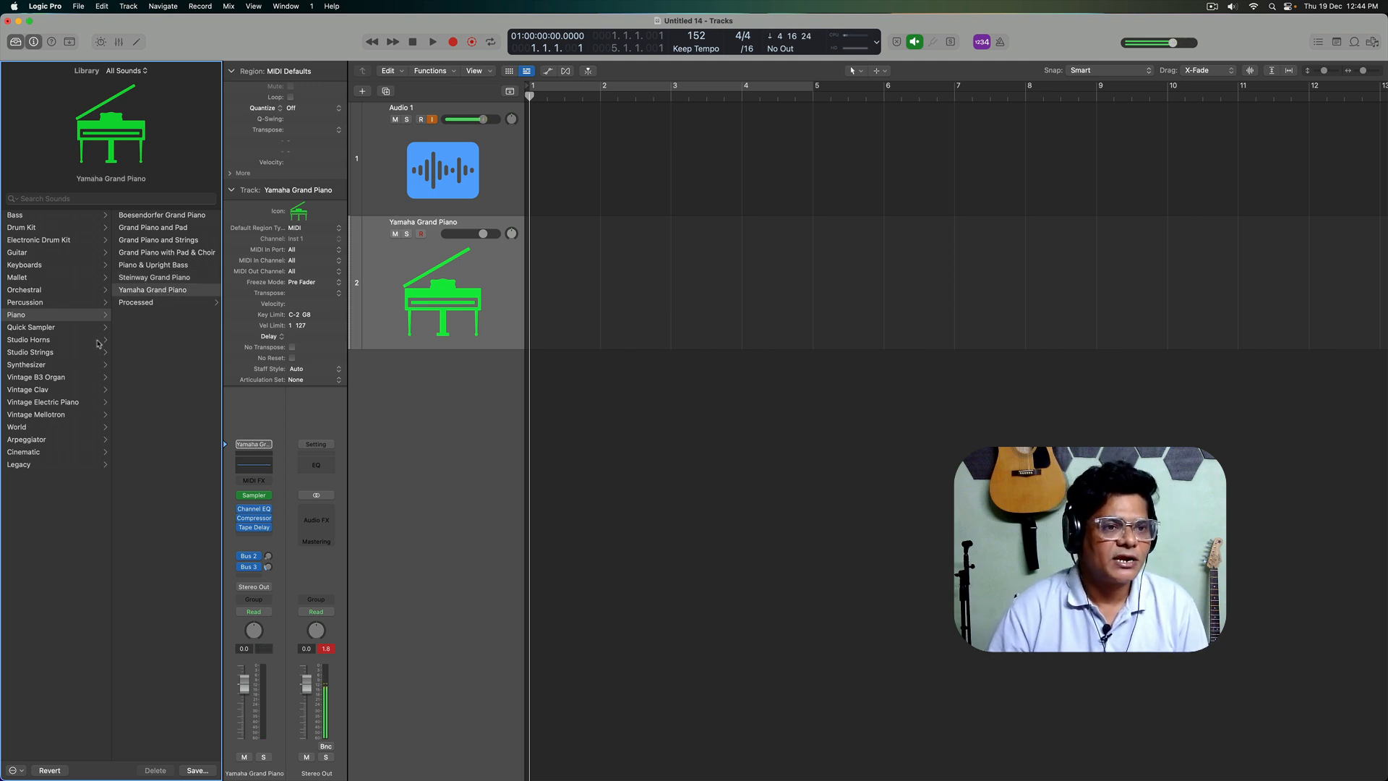
Step: Search the sound library for "piano" and clear the search
click(91, 200)
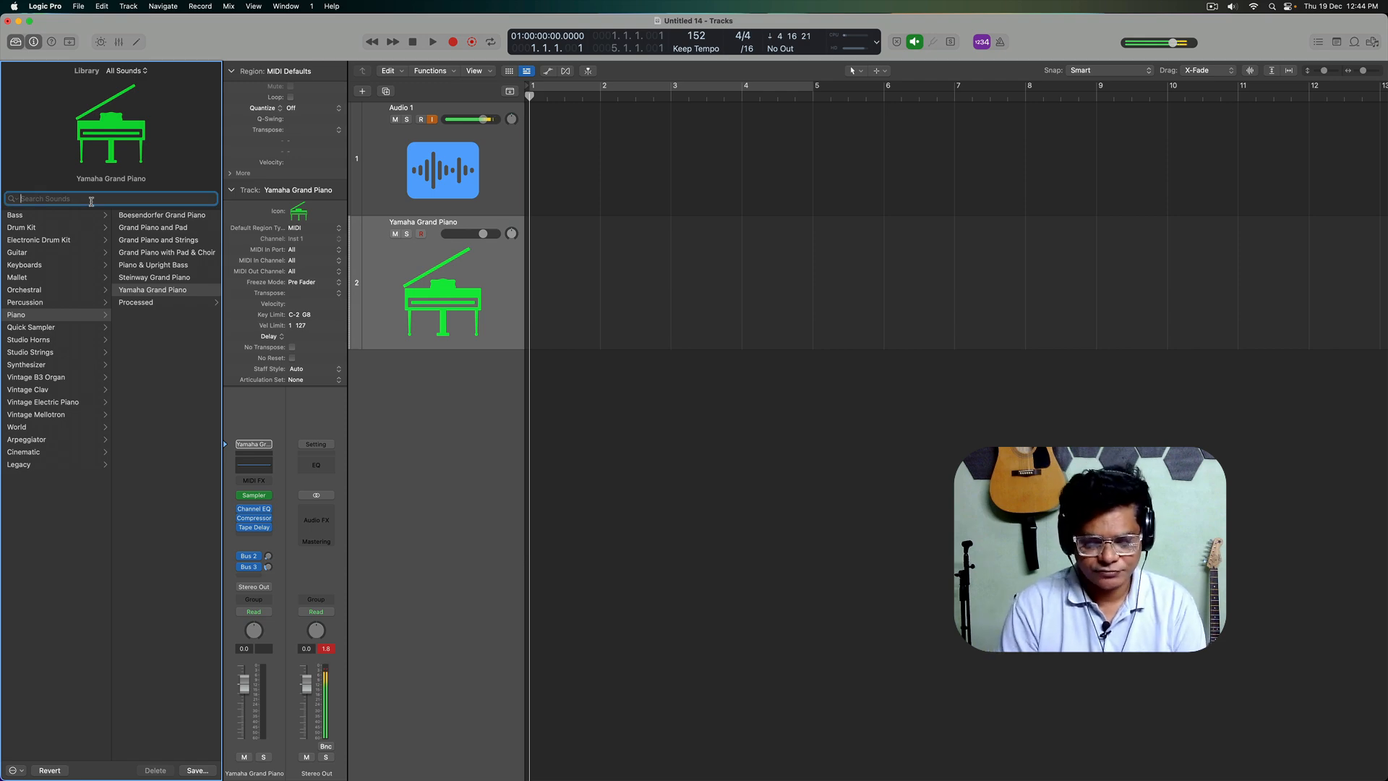
text(piano)
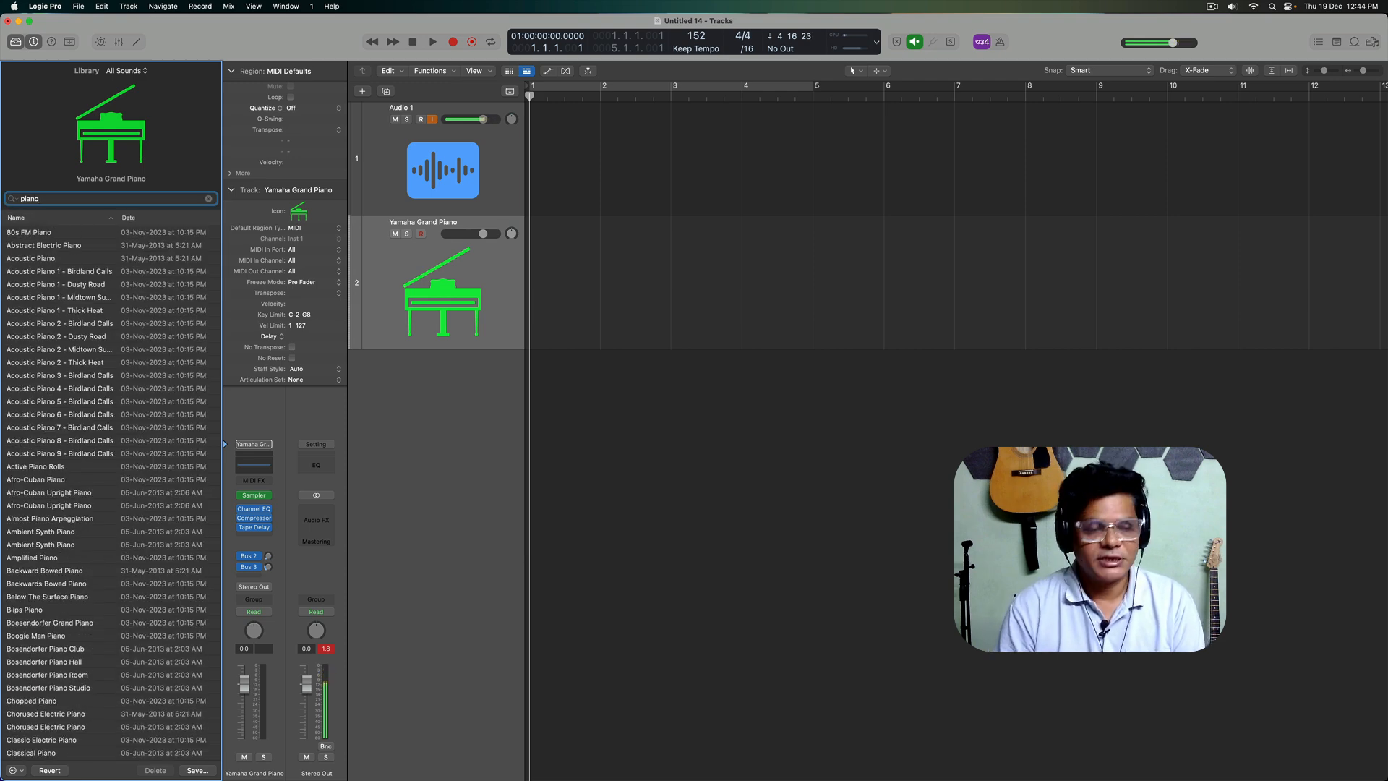
key(BackSpace)
key(BackSpace)
key(BackSpace)
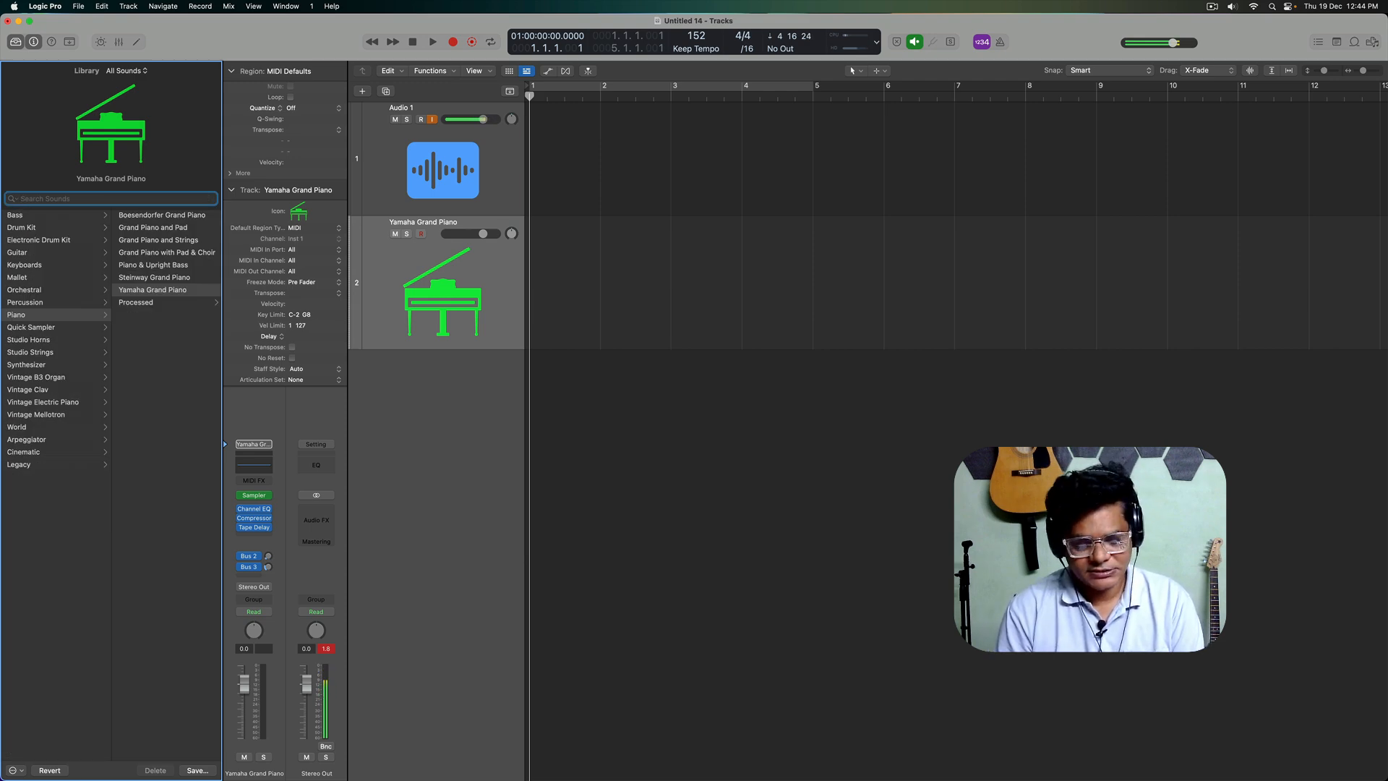
Step: Search the sound library for "sax" and clear the search
text(sax)
key(BackSpace)
key(BackSpace)
key(BackSpace)
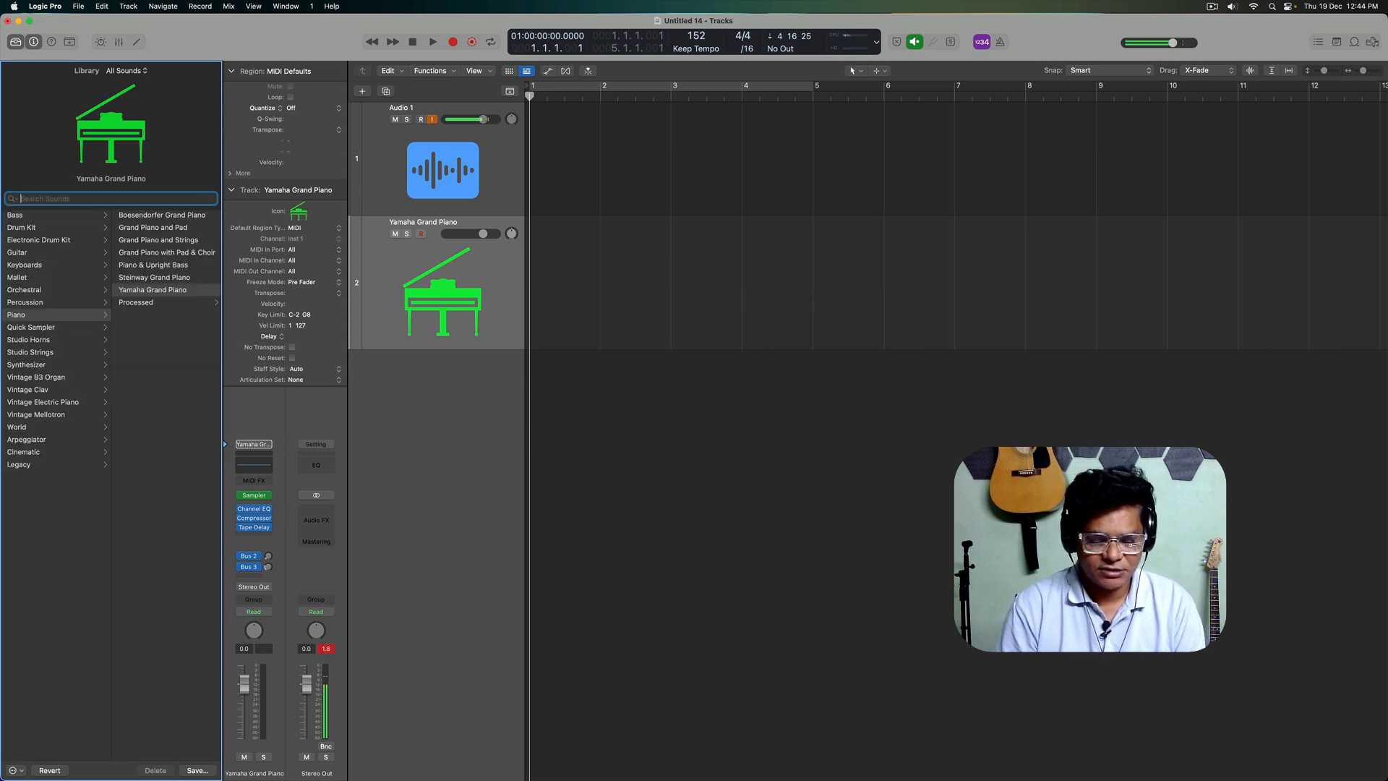
Step: Search the sound library for "india", clear the search and keep Yamaha Grand Piano as the sound
text(india)
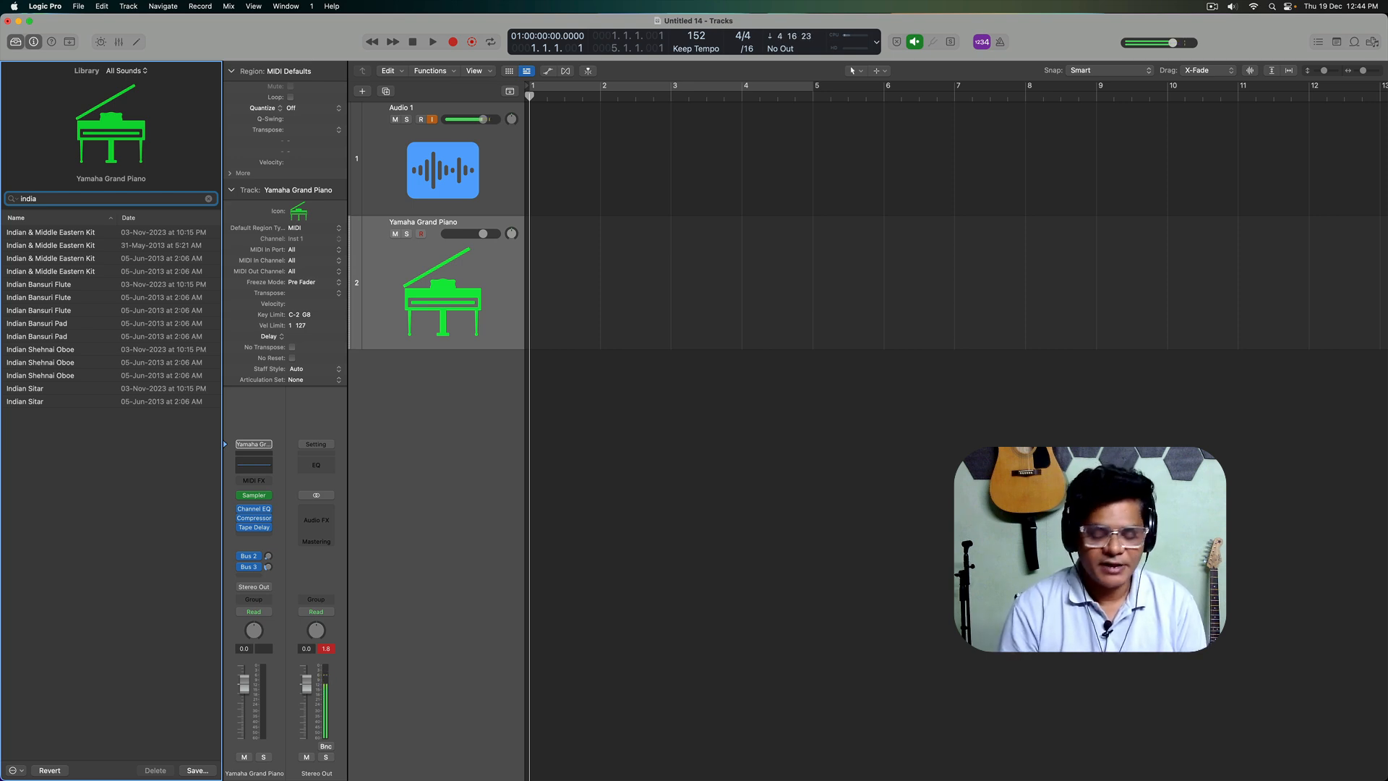
key(BackSpace)
key(BackSpace)
key(BackSpace)
key(BackSpace)
key(BackSpace)
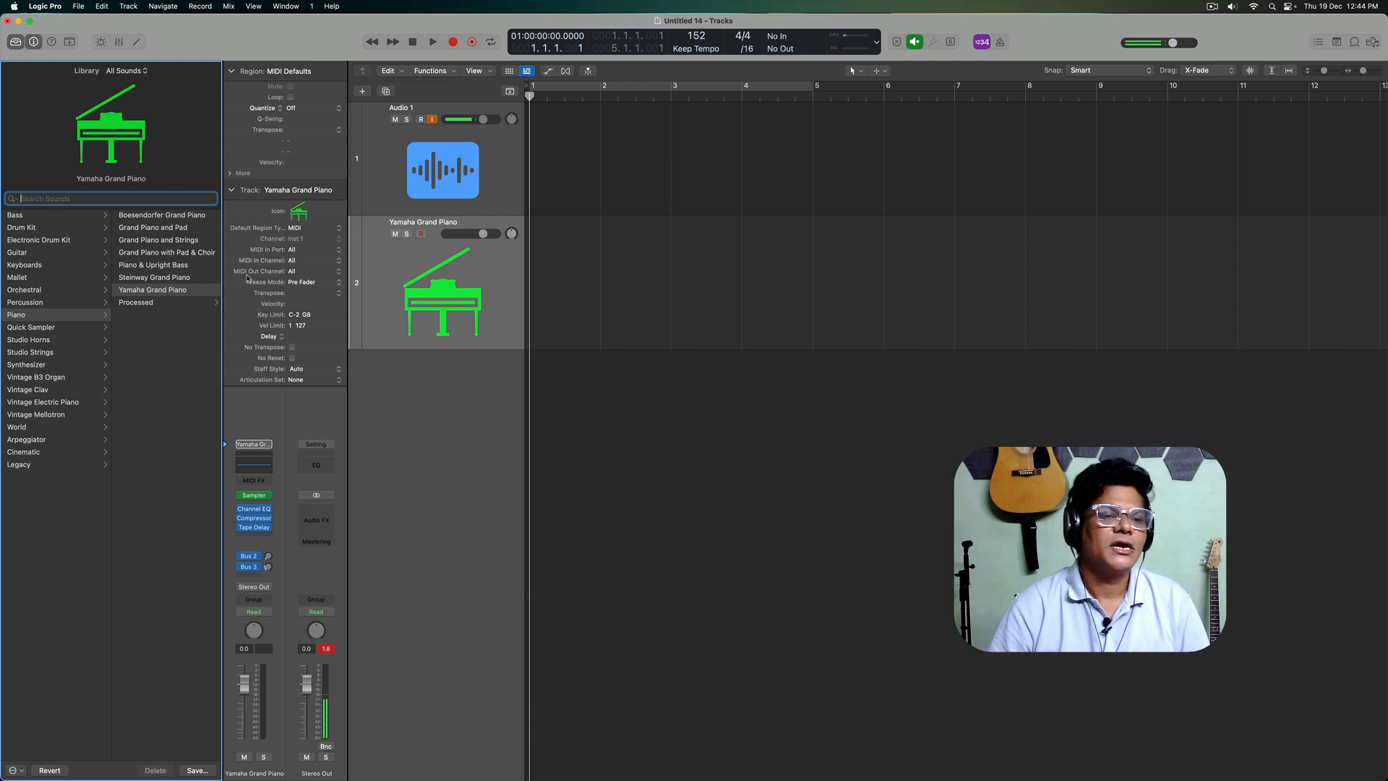
click(168, 294)
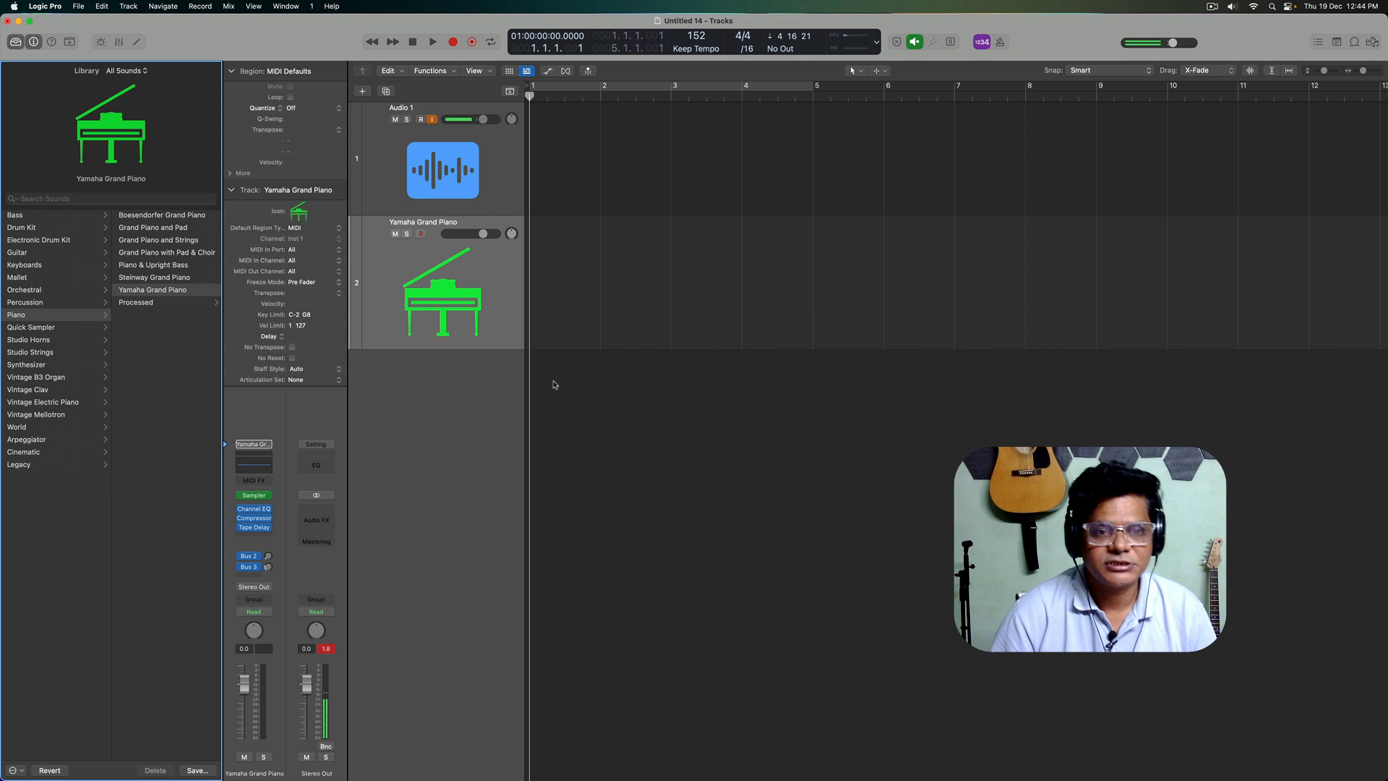
Step: Play and stop the project several times, returning the playhead to the project start between runs
click(679, 349)
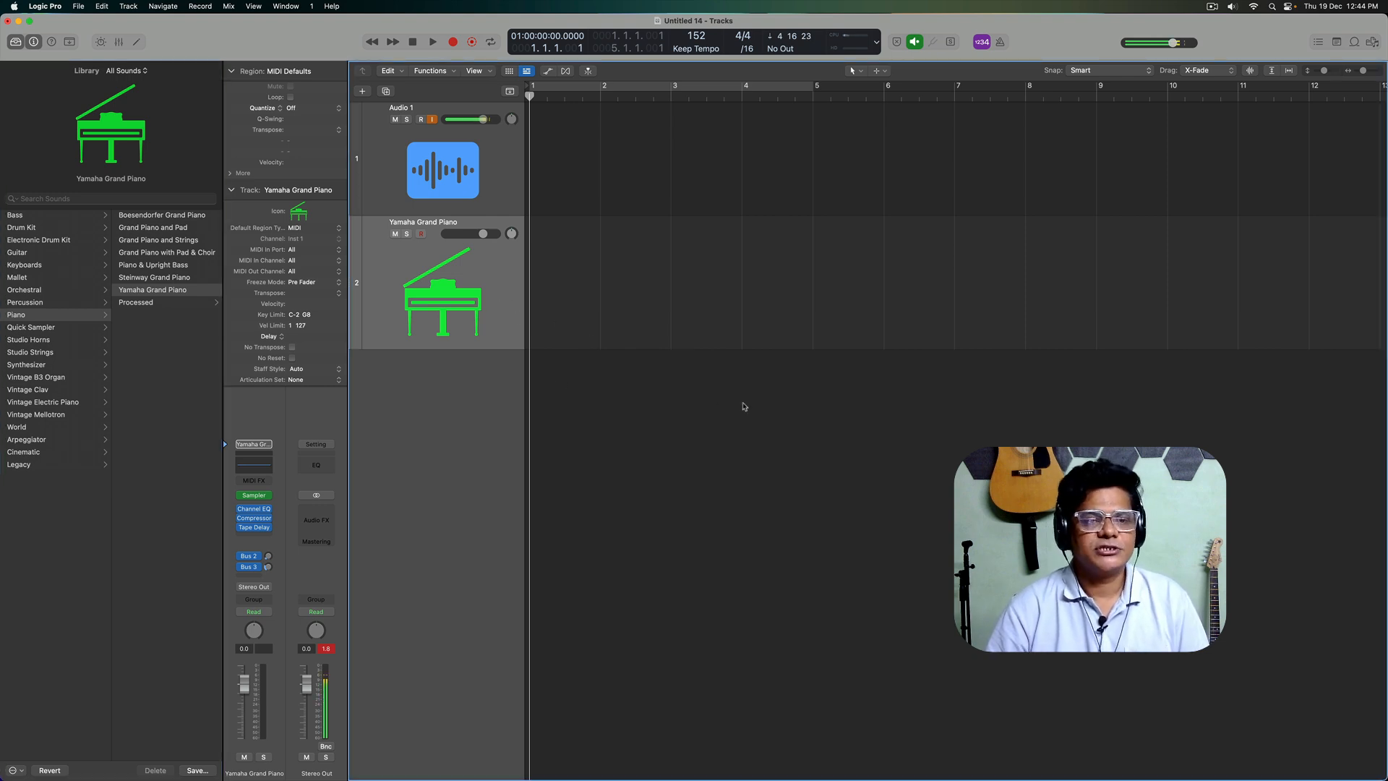
key(space)
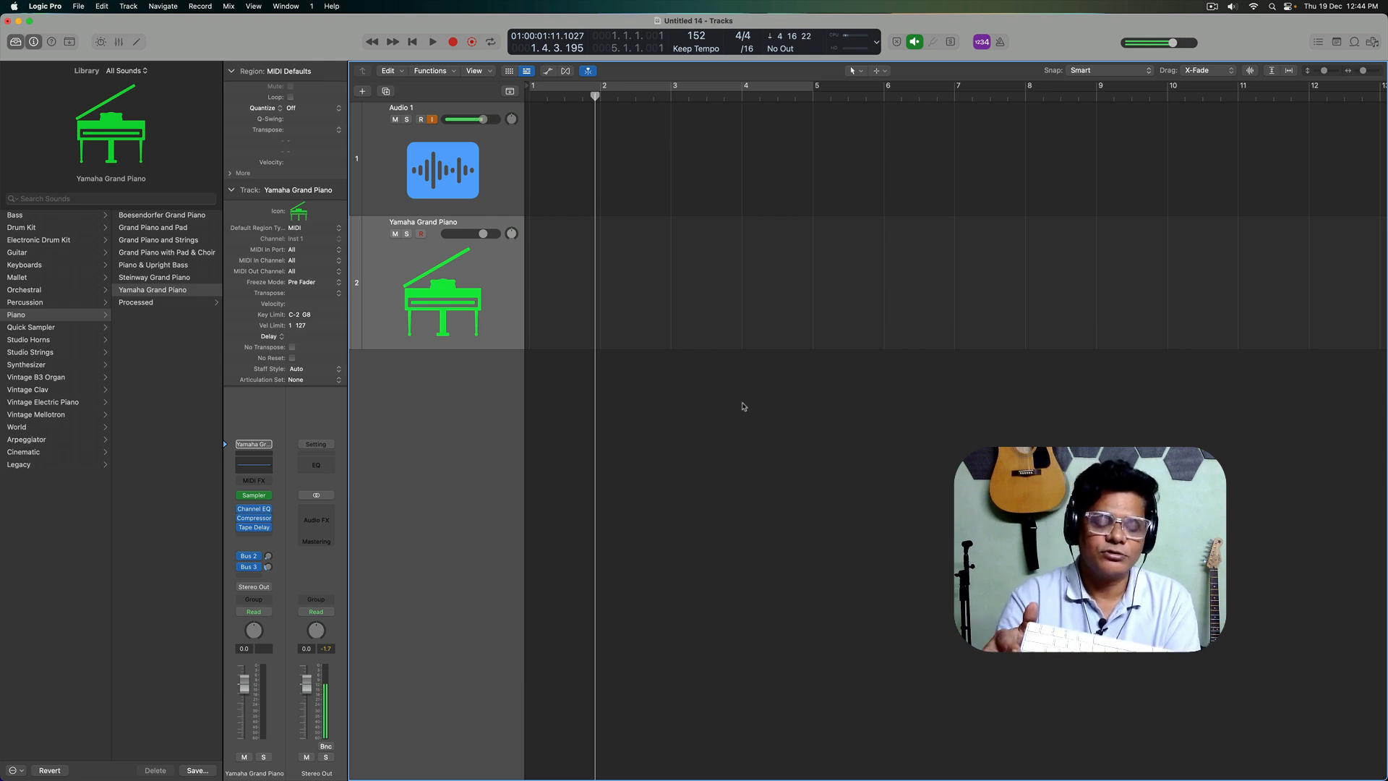
key(Return)
key(space)
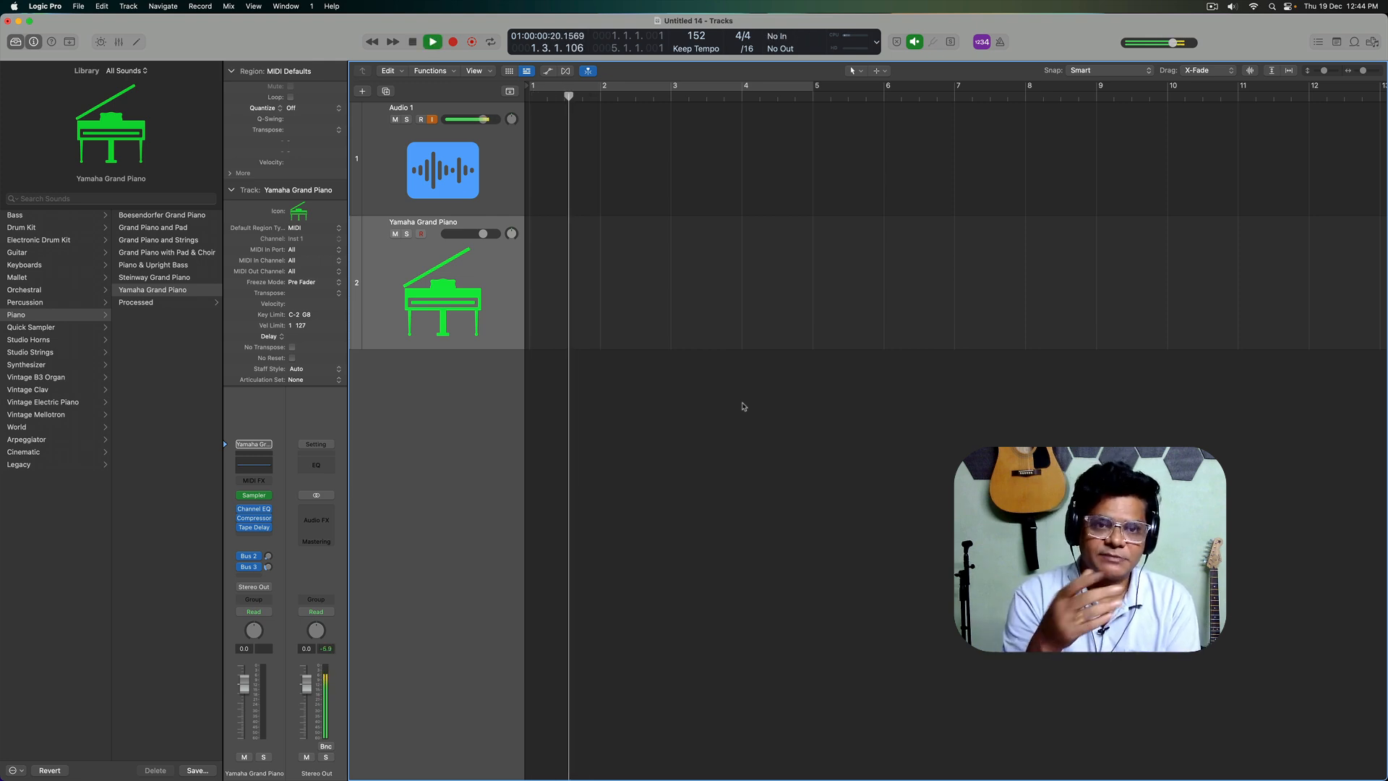
key(space)
key(Return)
key(space)
Step: Restart and stop playback from the project start, and reposition the playhead at about bar 3
key(space)
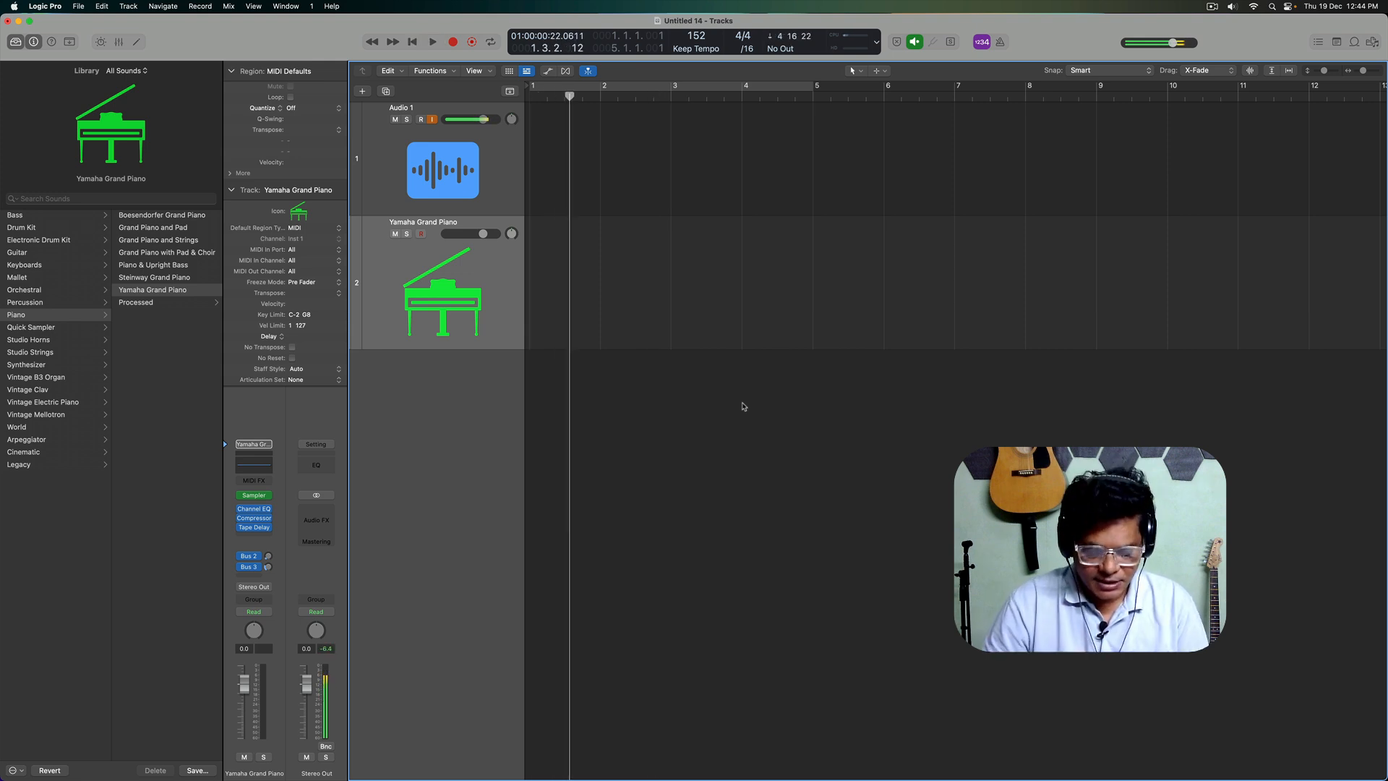
key(Return)
key(space)
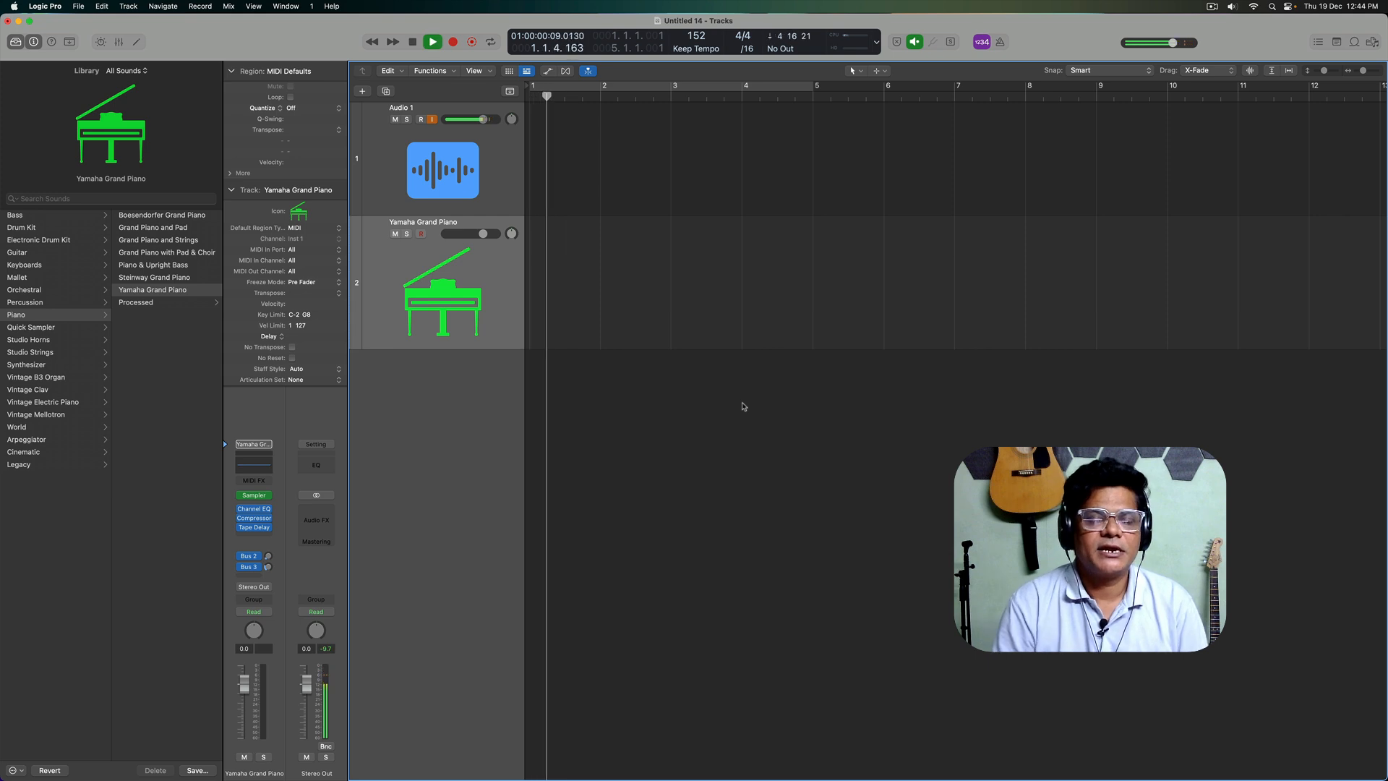
key(Return)
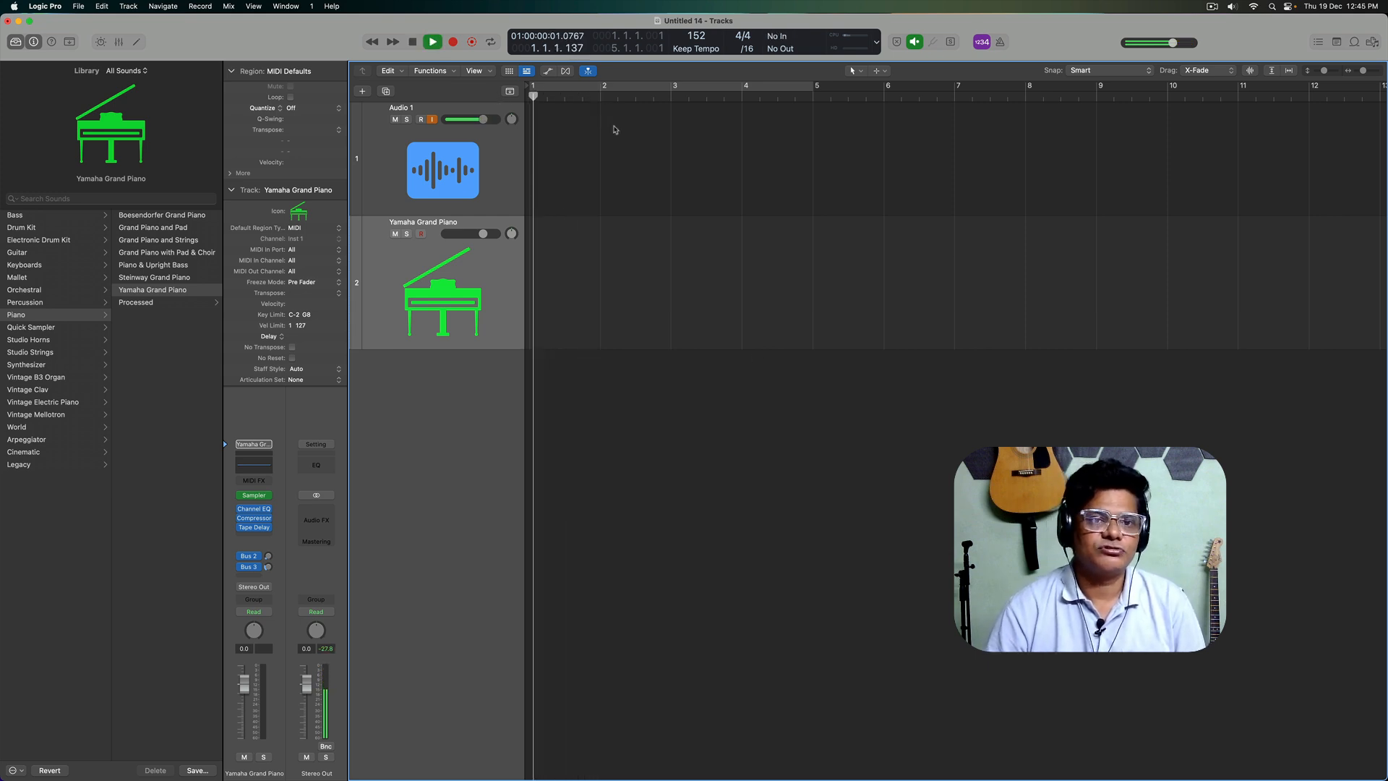
key(space)
key(space)
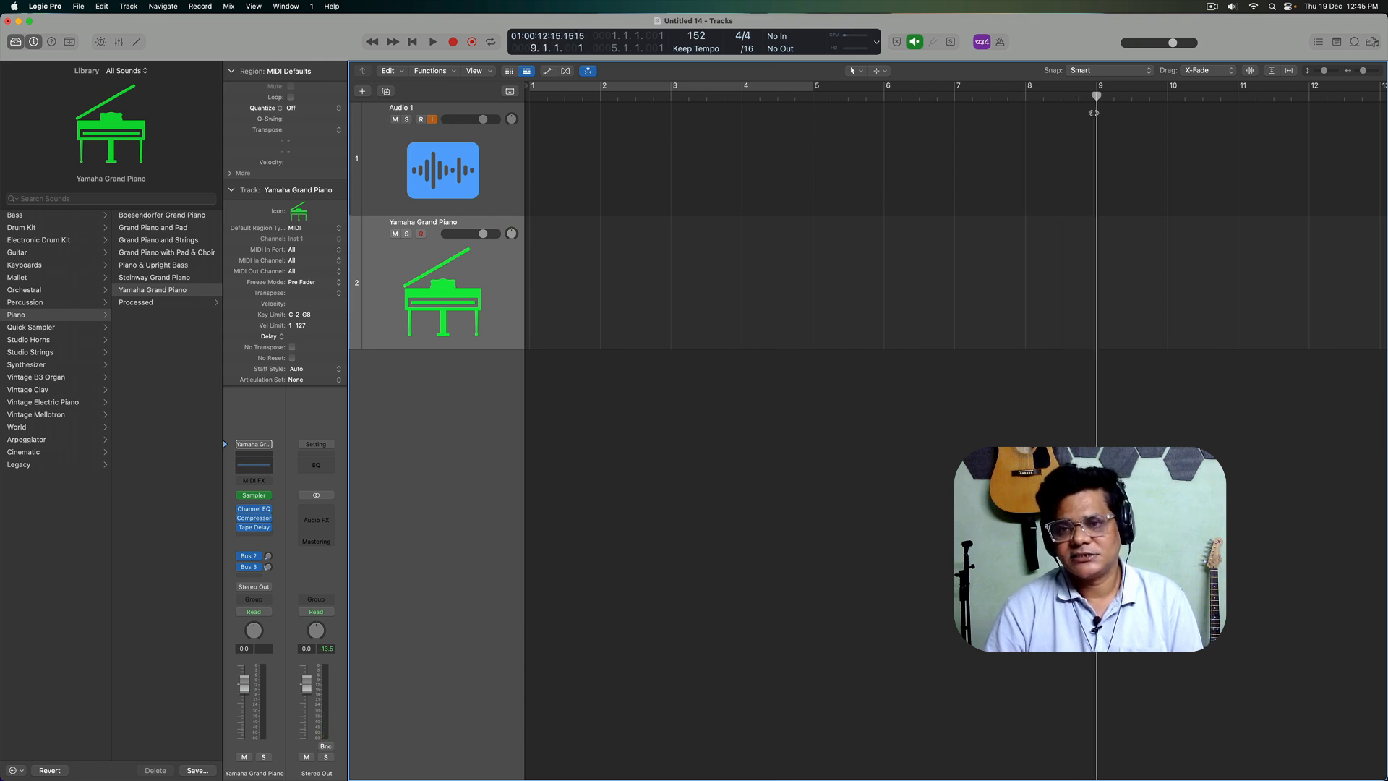
drag(1218, 114, 677, 102)
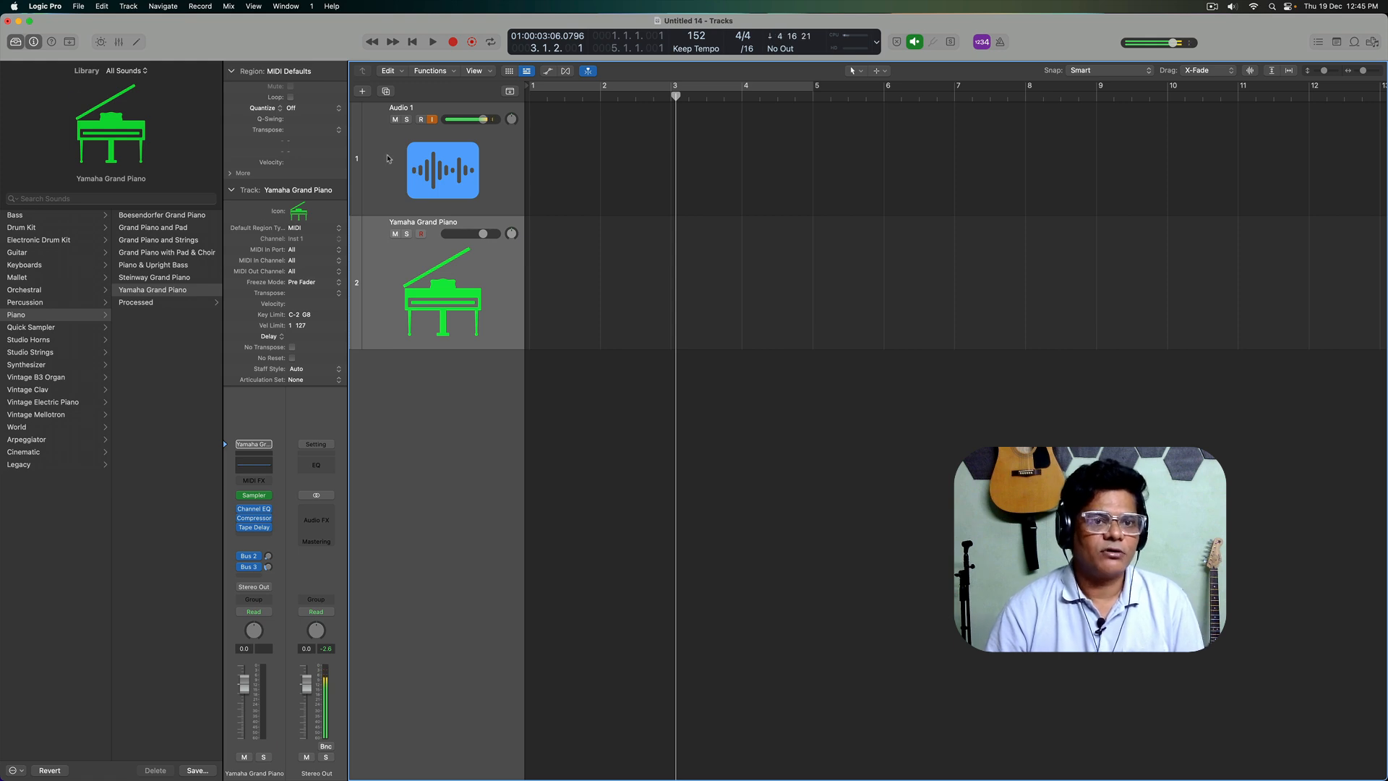
Step: Select the Audio 1 track and switch its record-enable on and off
click(388, 161)
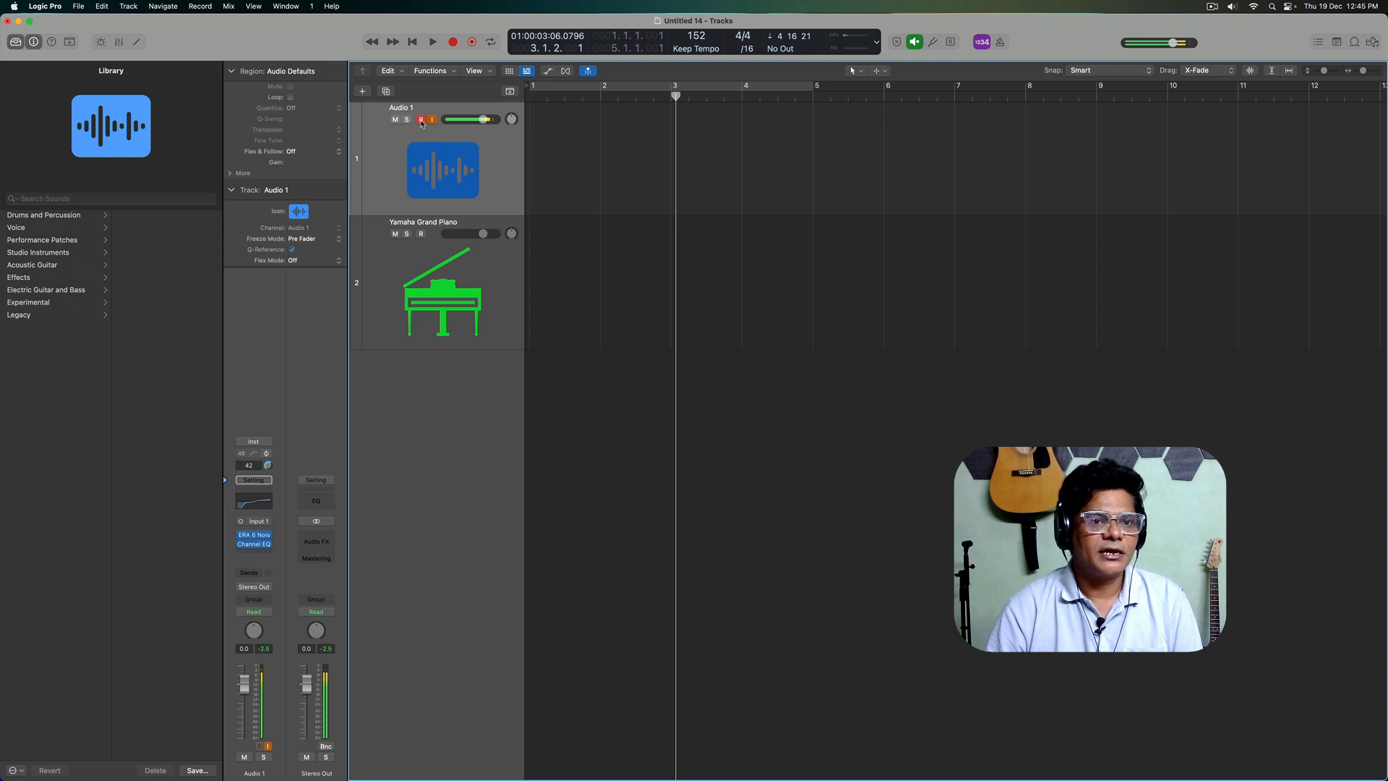
click(422, 122)
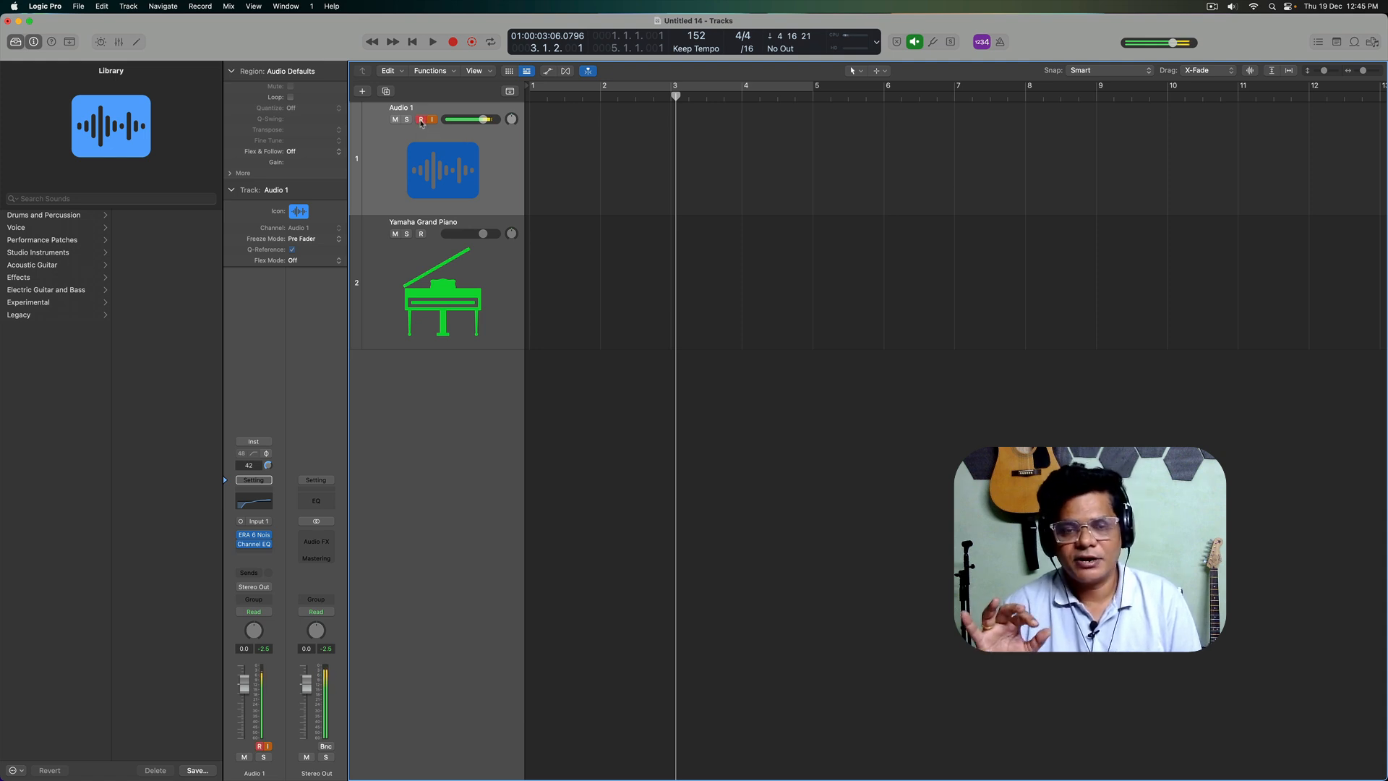
click(421, 121)
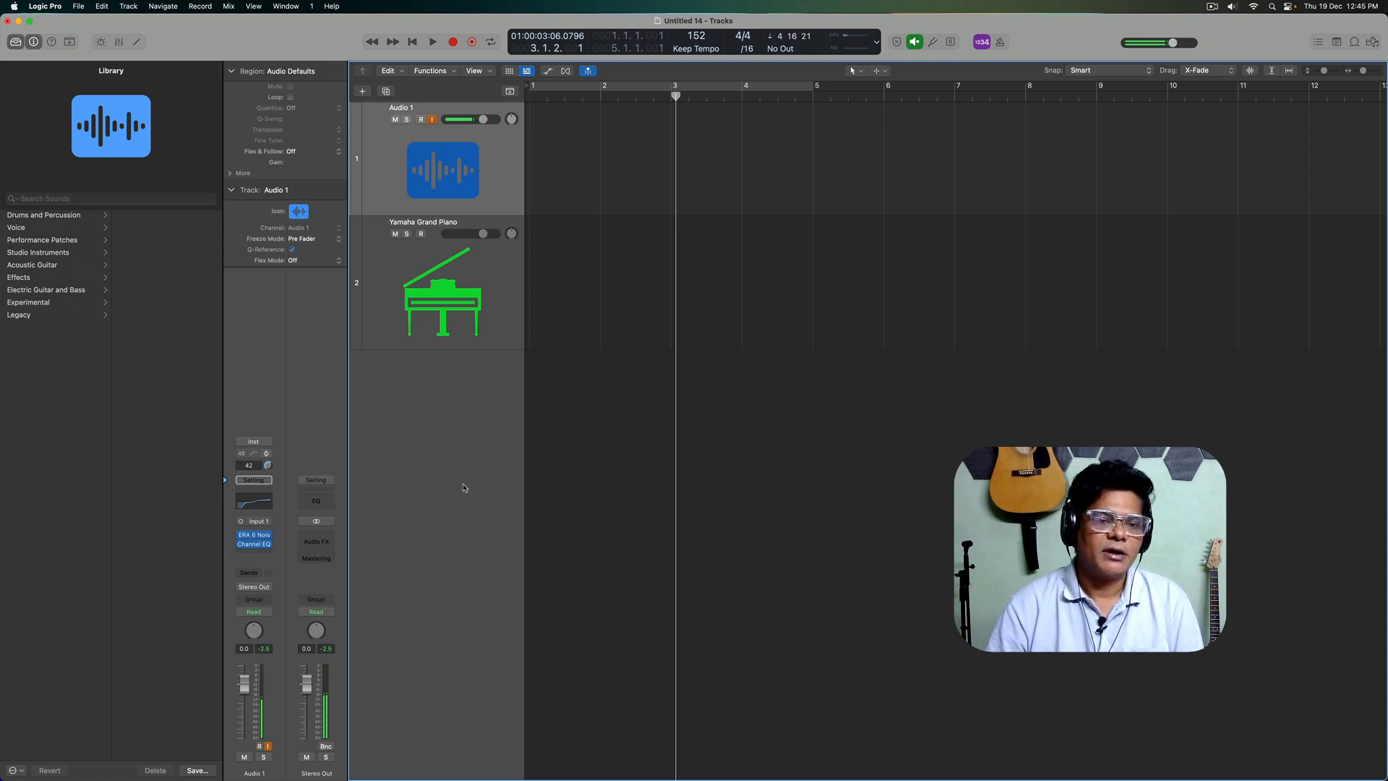
Step: Add two new audio tracks and move both above the Yamaha Grand Piano track, below Audio 1
double_click(462, 506)
double_click(450, 577)
drag(397, 421, 396, 256)
drag(395, 530, 405, 377)
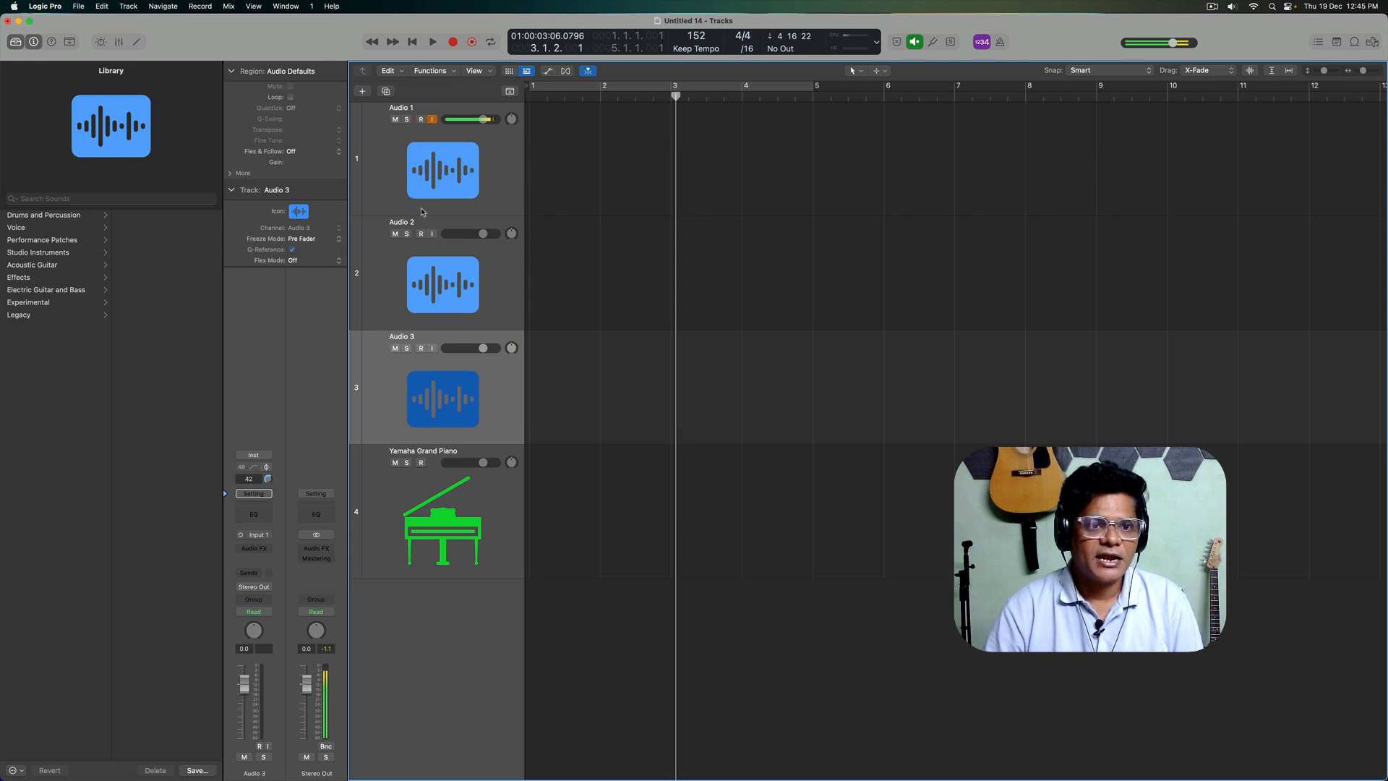
Step: Try record-enable on Audio 2 and Audio 3, and turn off input monitoring on Audio 1
click(421, 234)
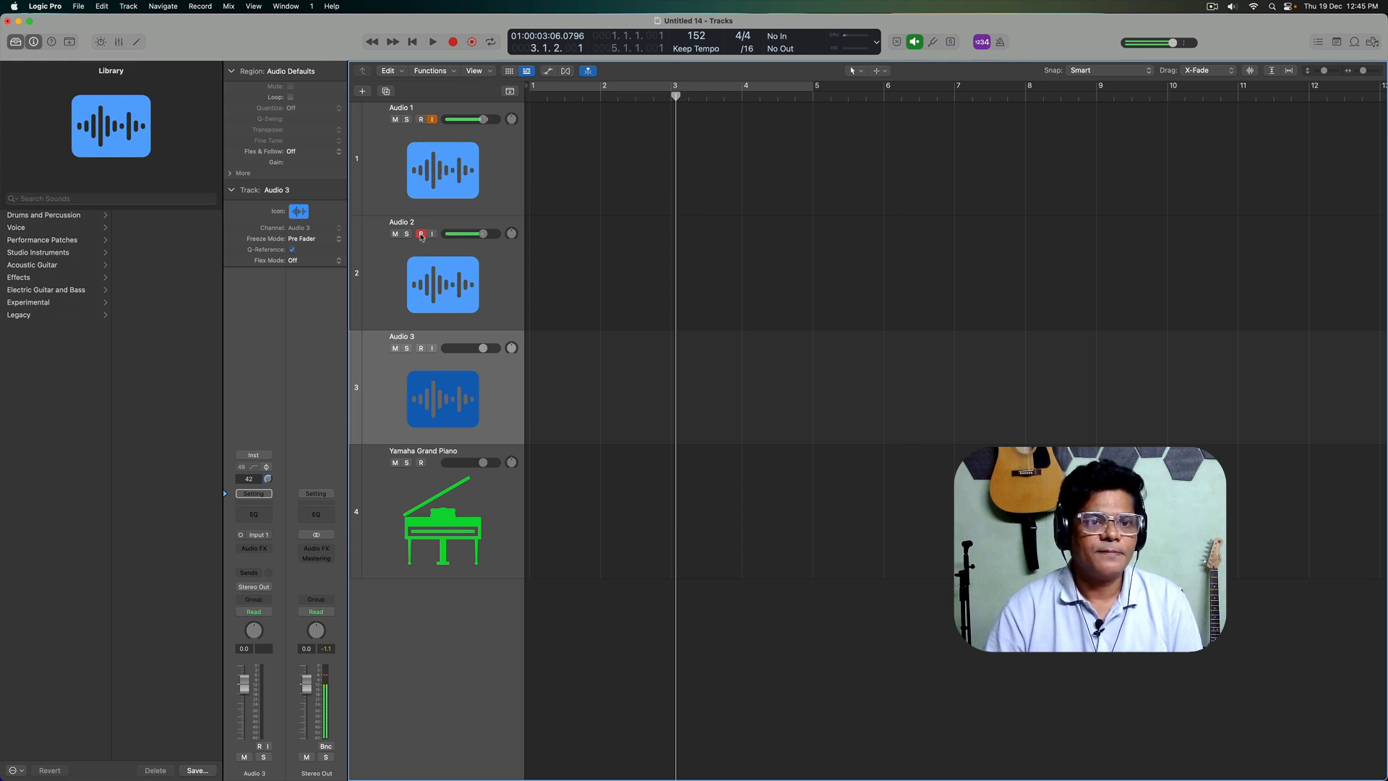
click(421, 348)
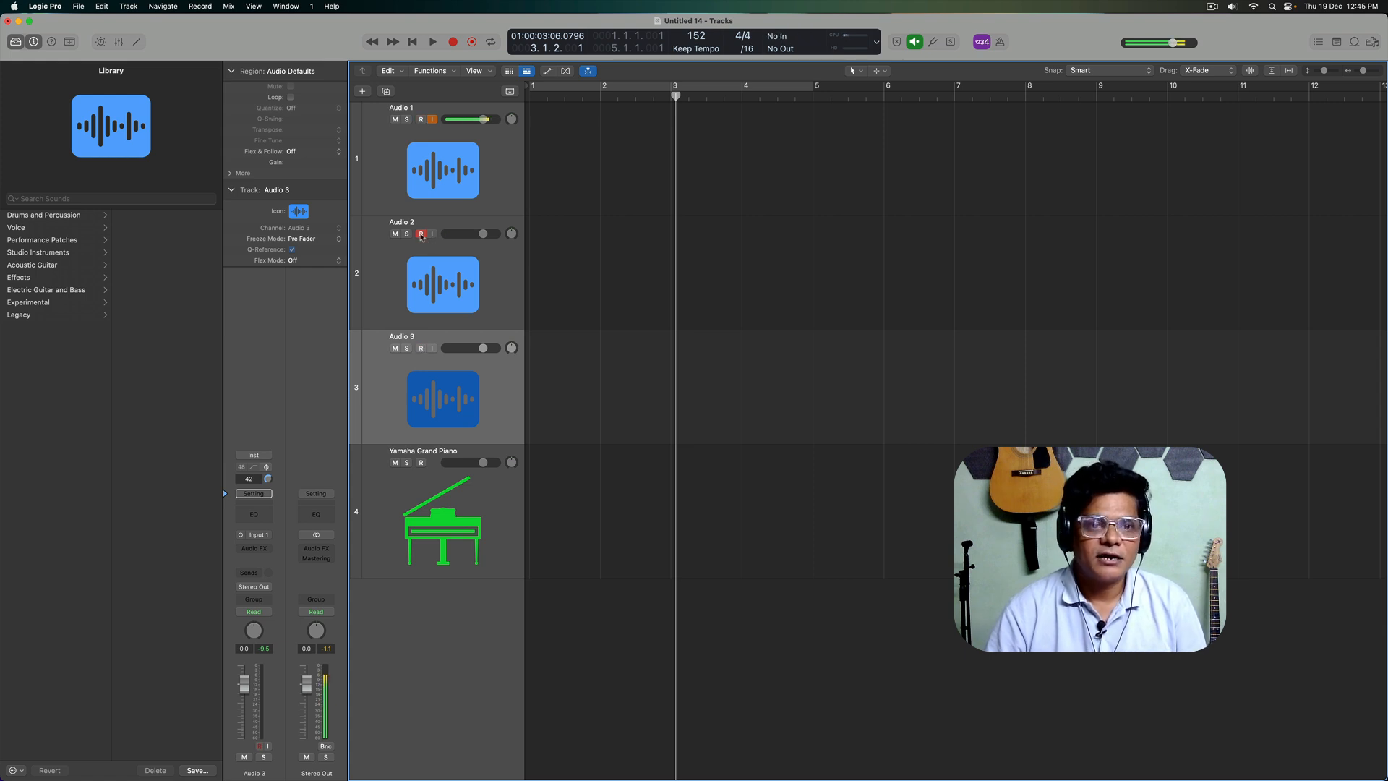
click(433, 120)
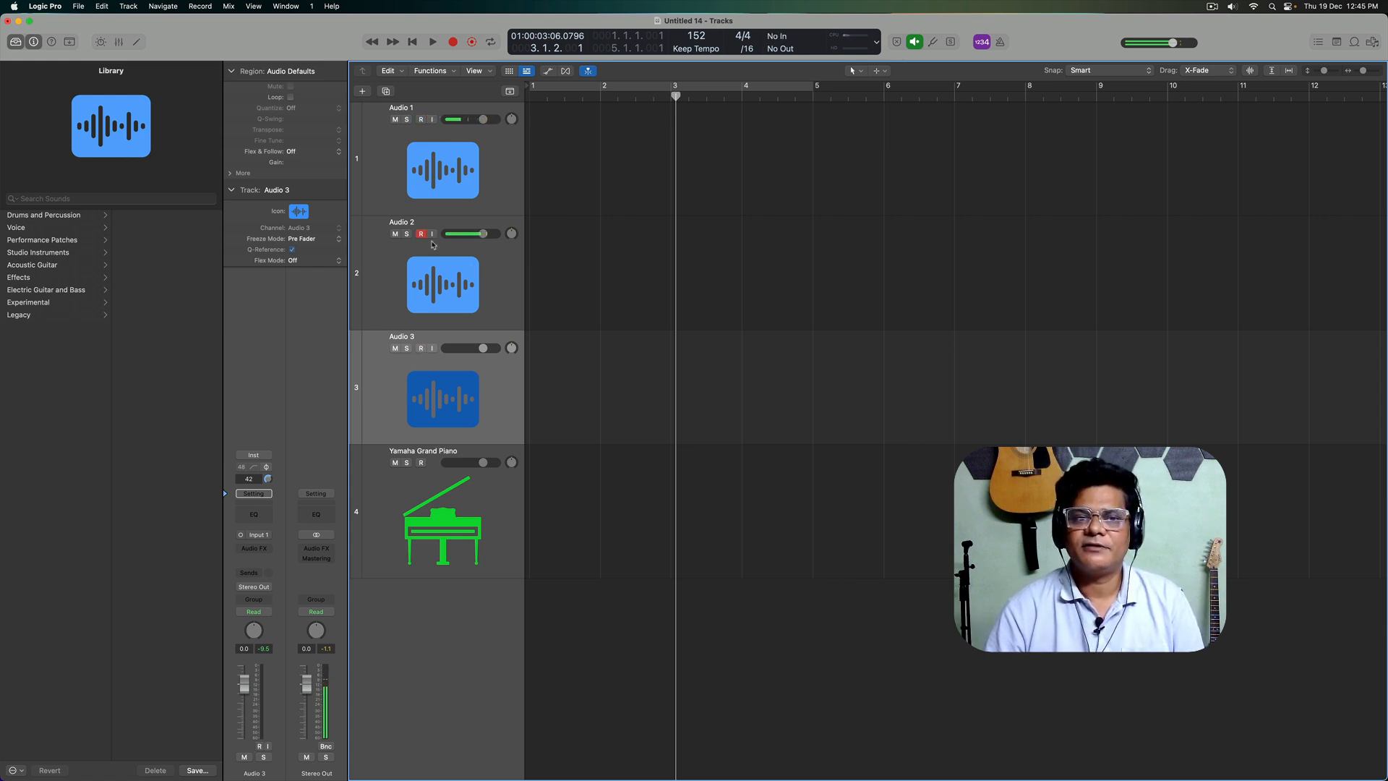
click(432, 120)
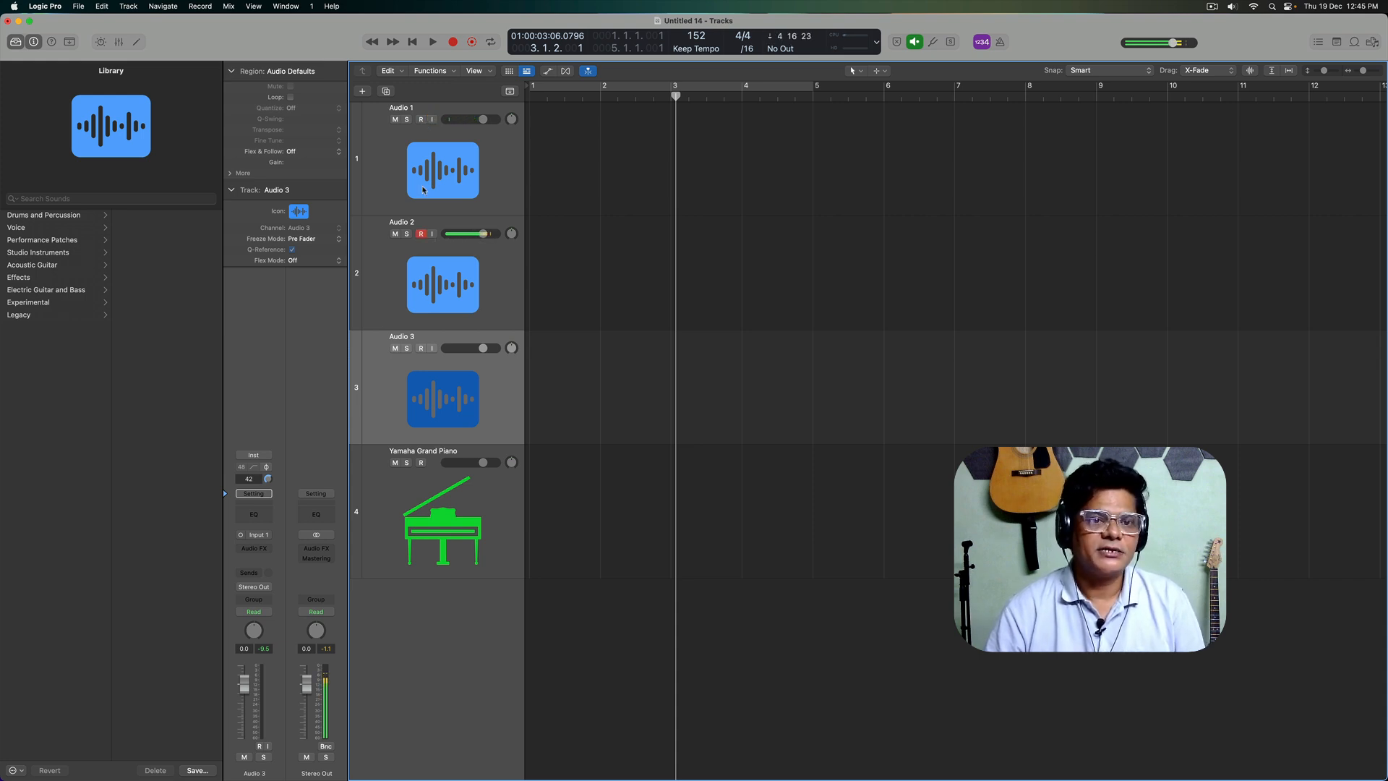
Step: Record a short take on the Audio 1 track from about bar 3 to bar 6
click(490, 165)
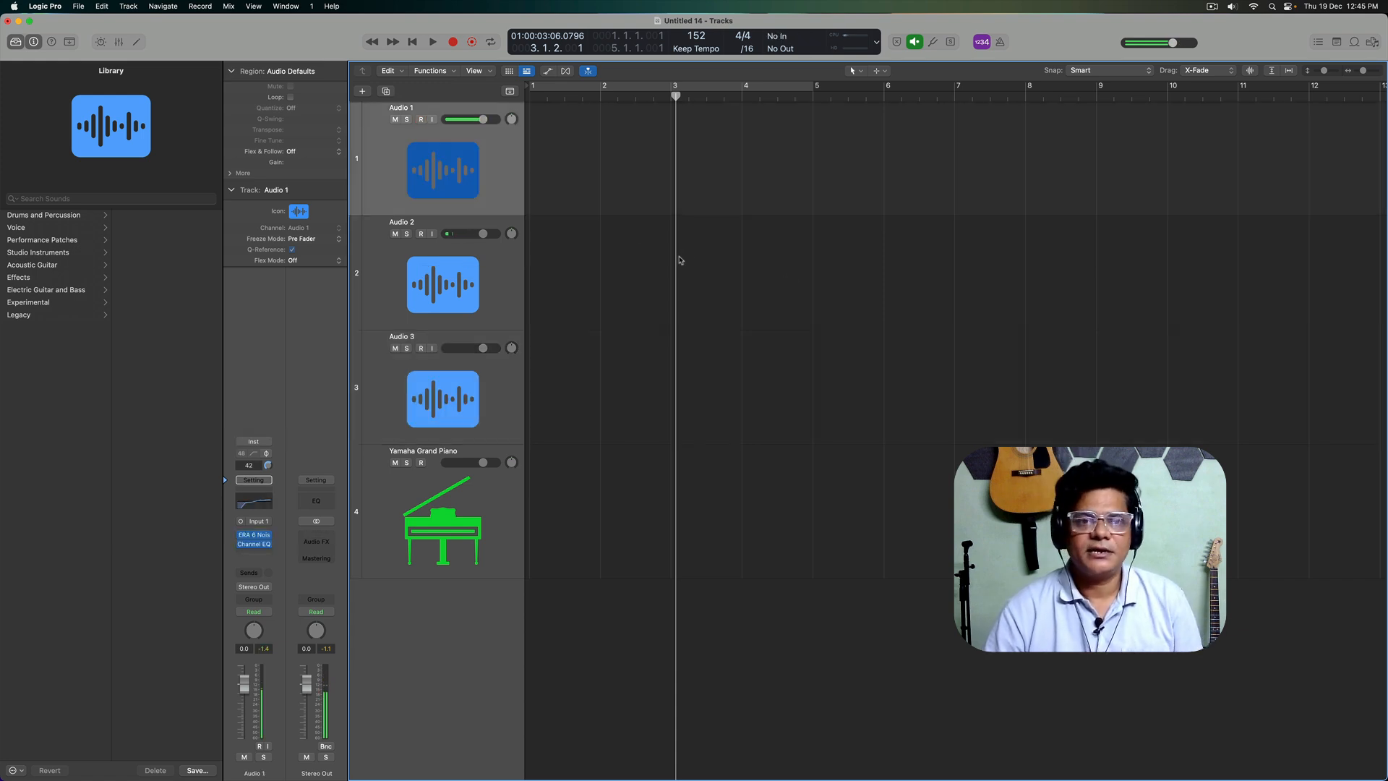
key(r)
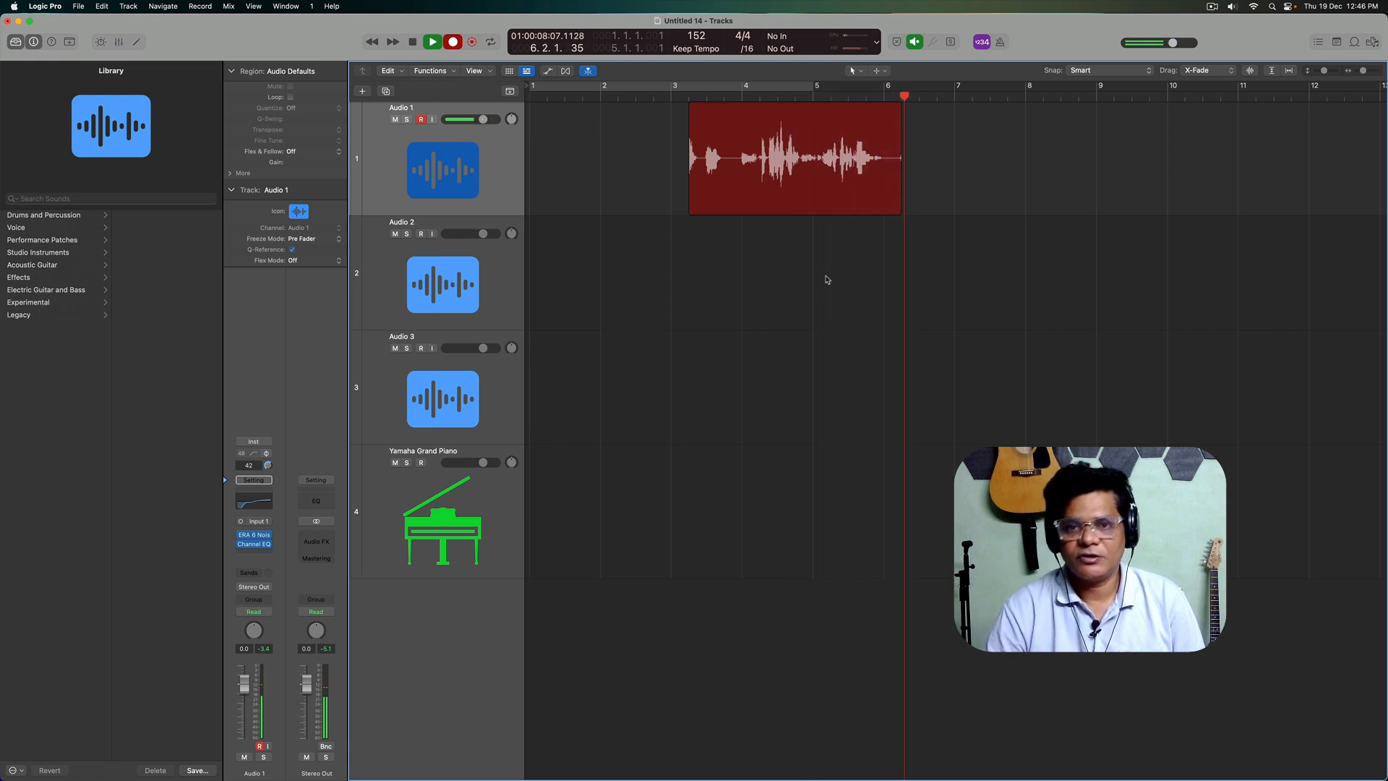
key(space)
Step: Delete the recorded audio region from the Audio 1 track
drag(987, 297, 790, 194)
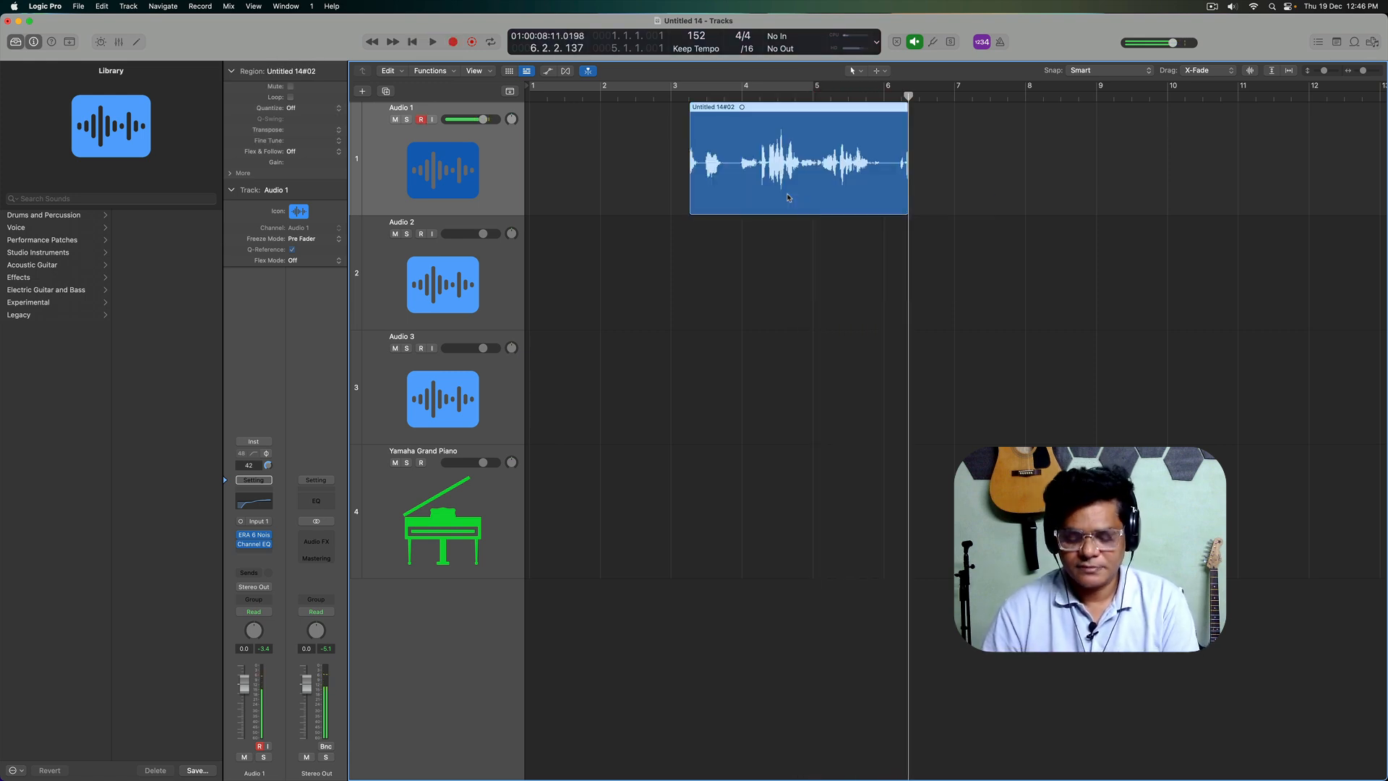
key(Delete)
click(790, 279)
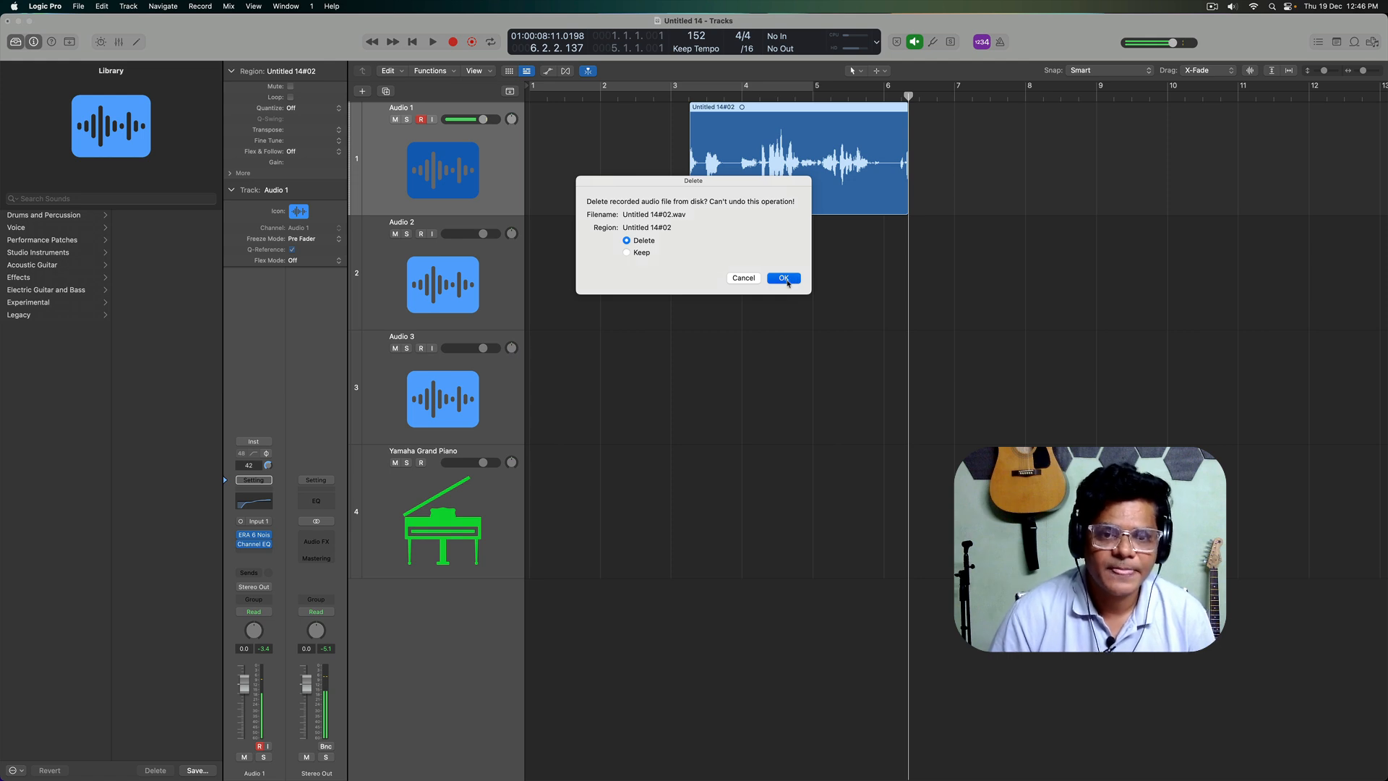
Step: Delete the Audio 3 and Audio 2 tracks, leaving Audio 1 and the piano track
click(507, 271)
click(503, 376)
key(super+BackSpace)
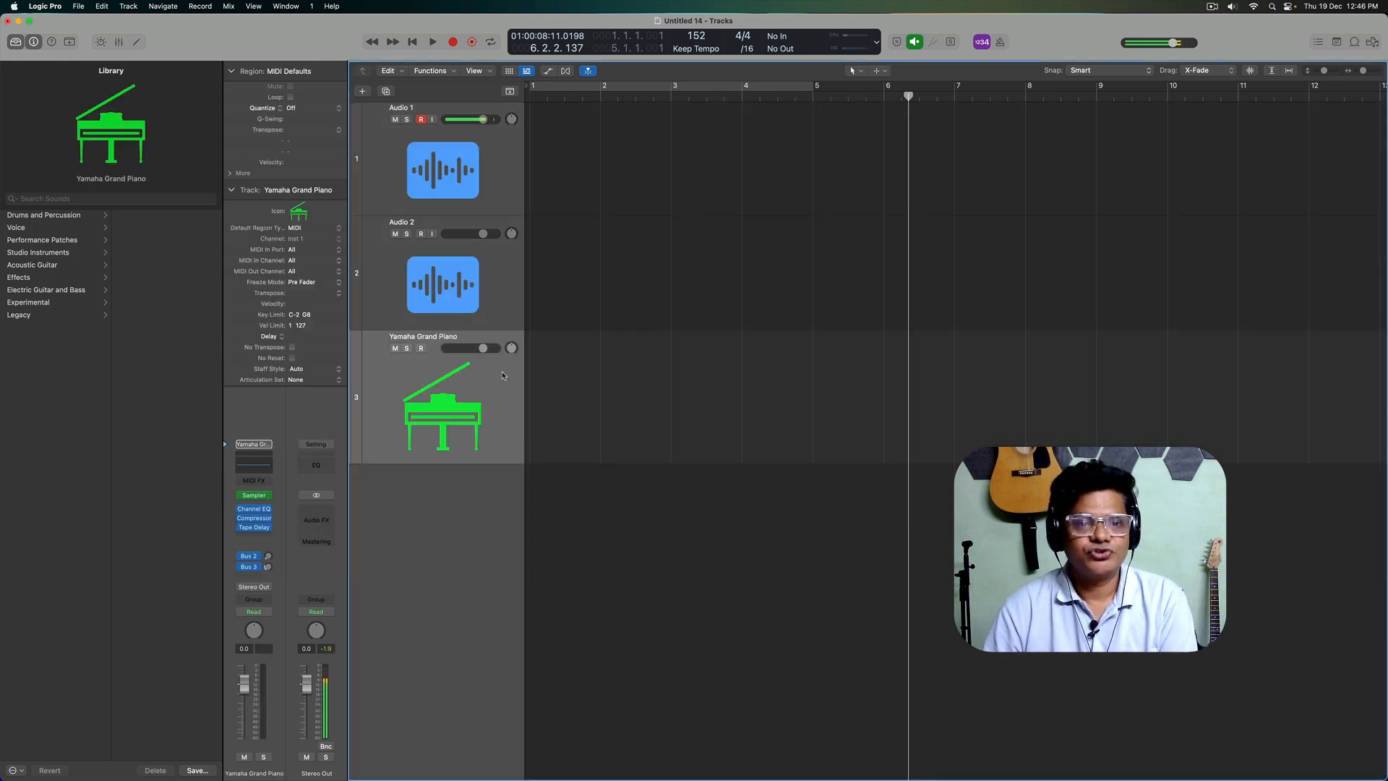
click(493, 265)
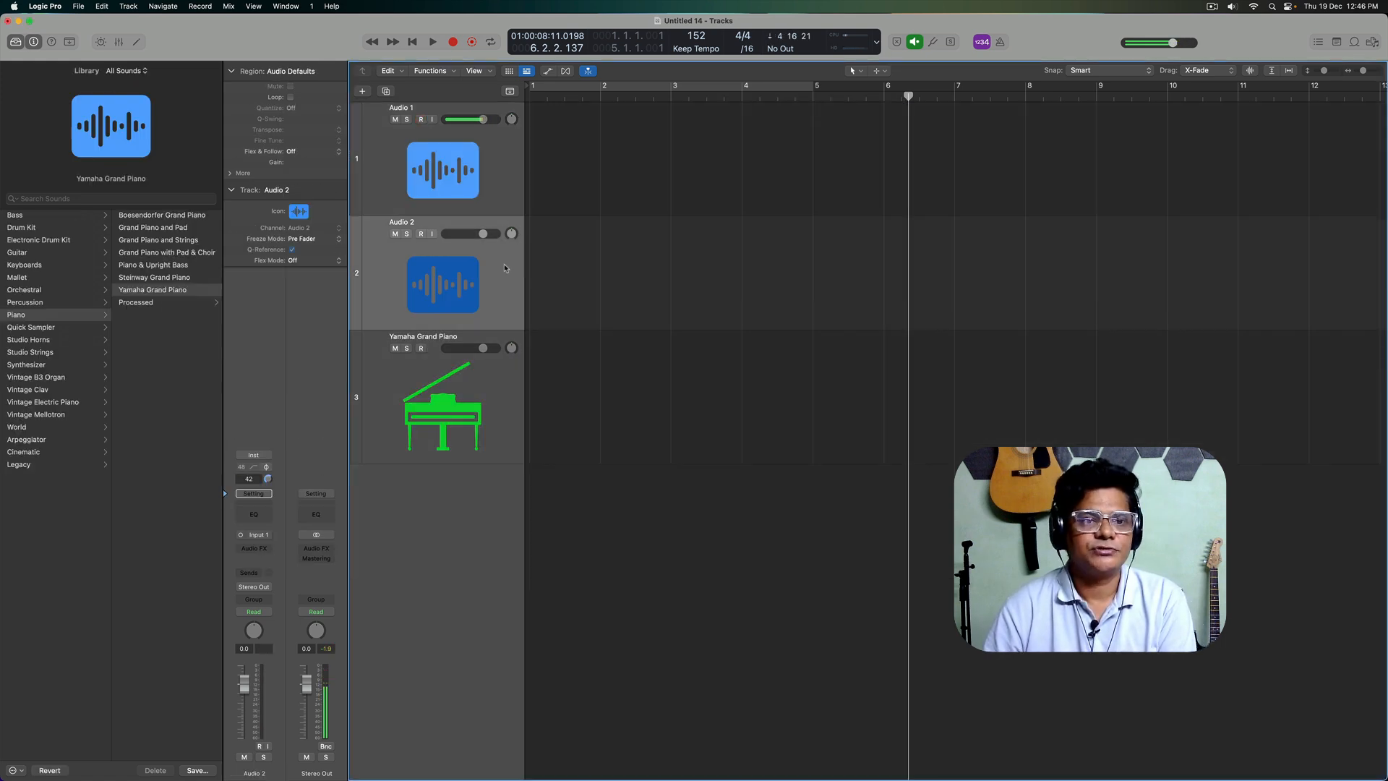
key(super+BackSpace)
Step: Select the Audio 1 track and switch its mute and its solo on and off
click(507, 166)
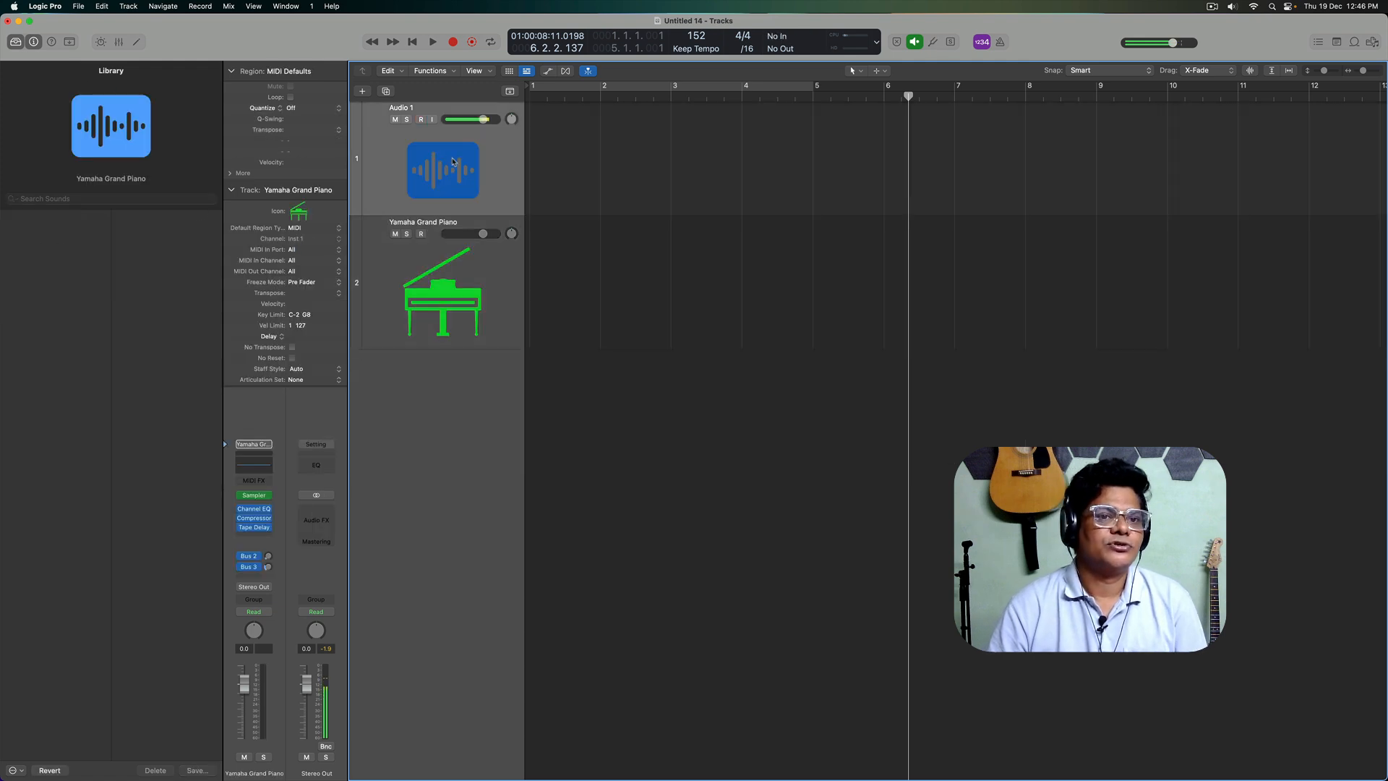
click(396, 120)
click(395, 120)
click(406, 120)
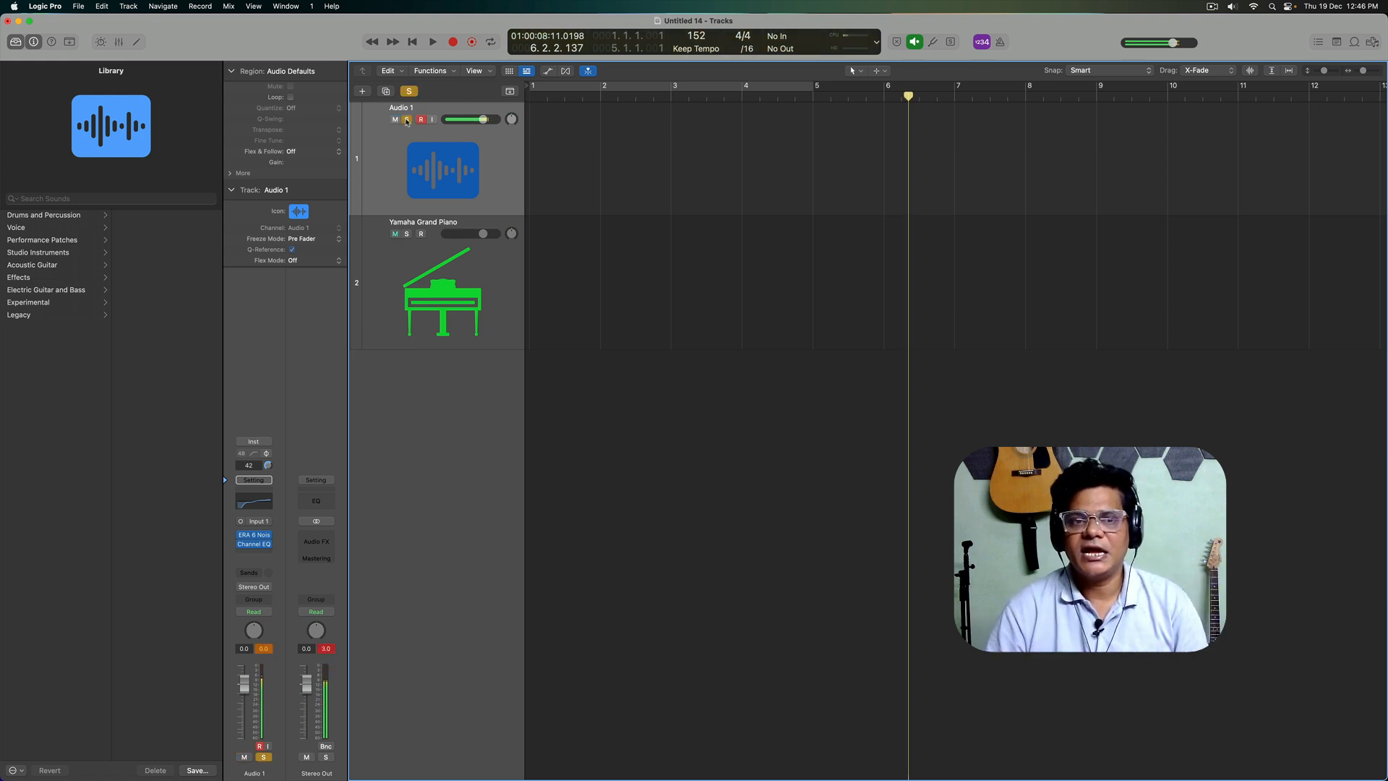
click(407, 120)
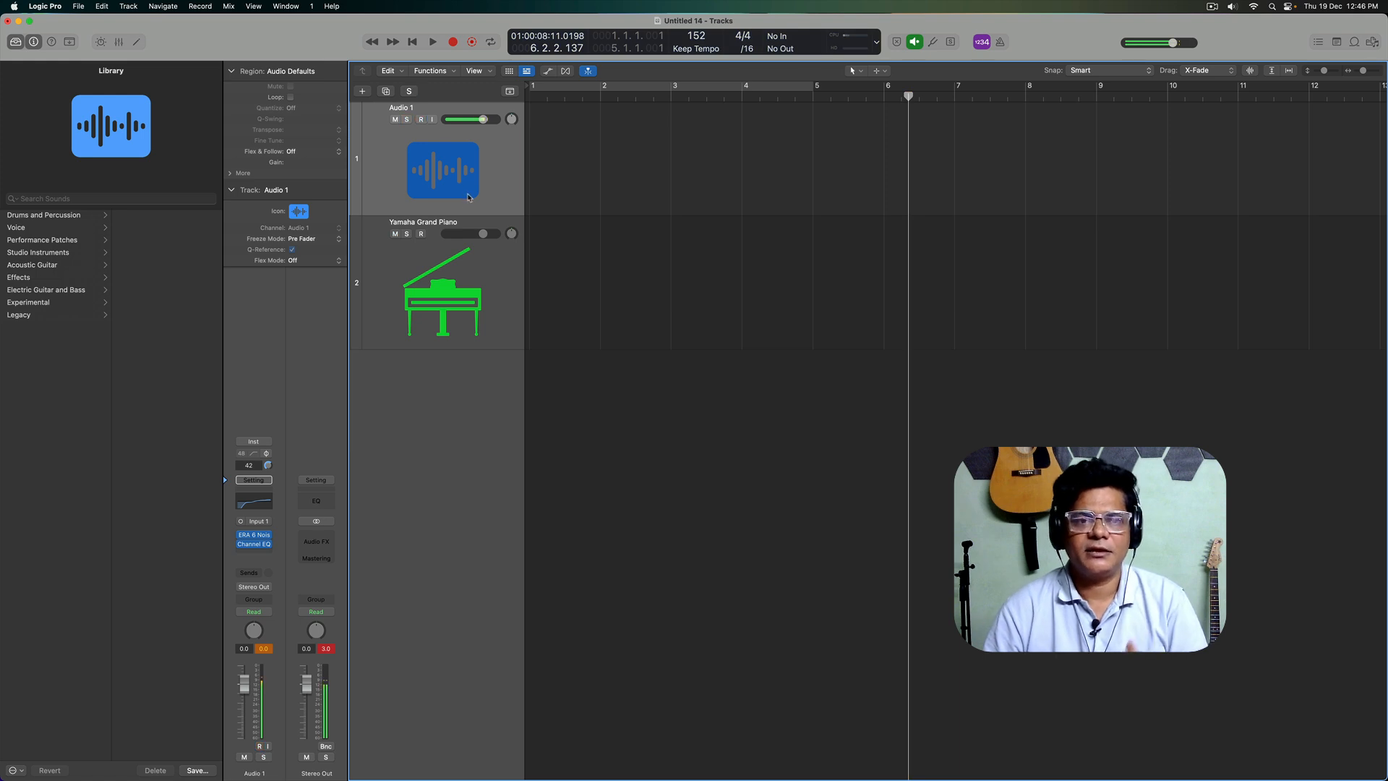
Step: Select the Yamaha Grand Piano track, play from the project start while toggling the metronome, and stop with the metronome switched off
click(500, 293)
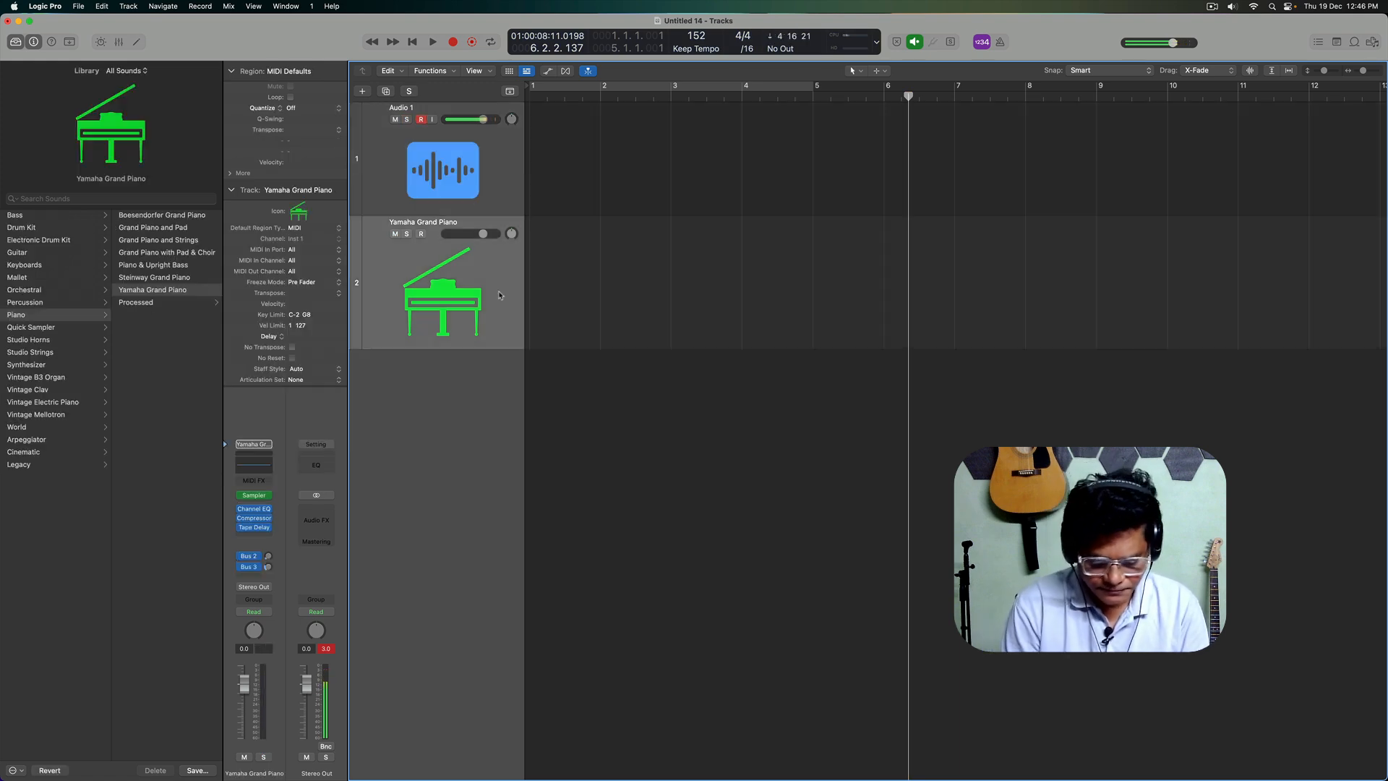
key(Return)
key(space)
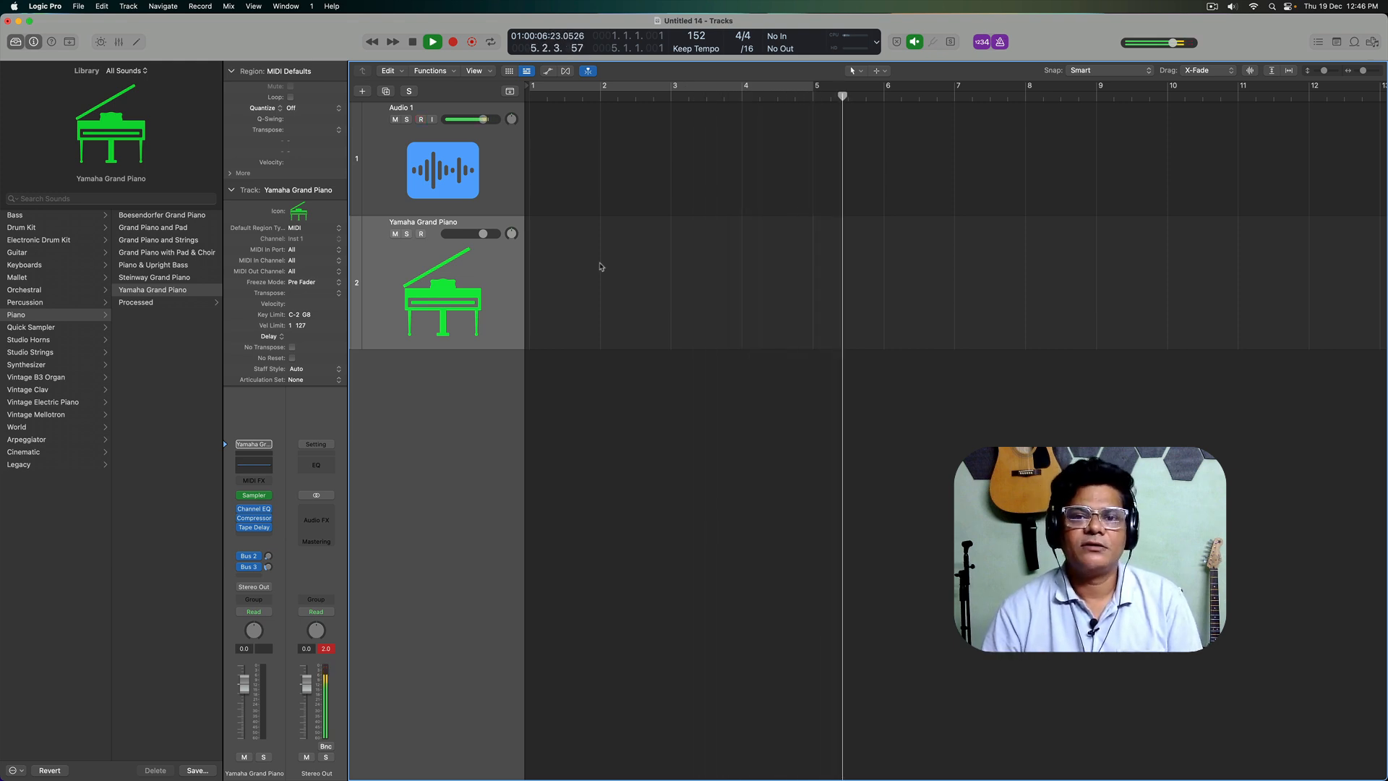
click(1000, 42)
click(1000, 42)
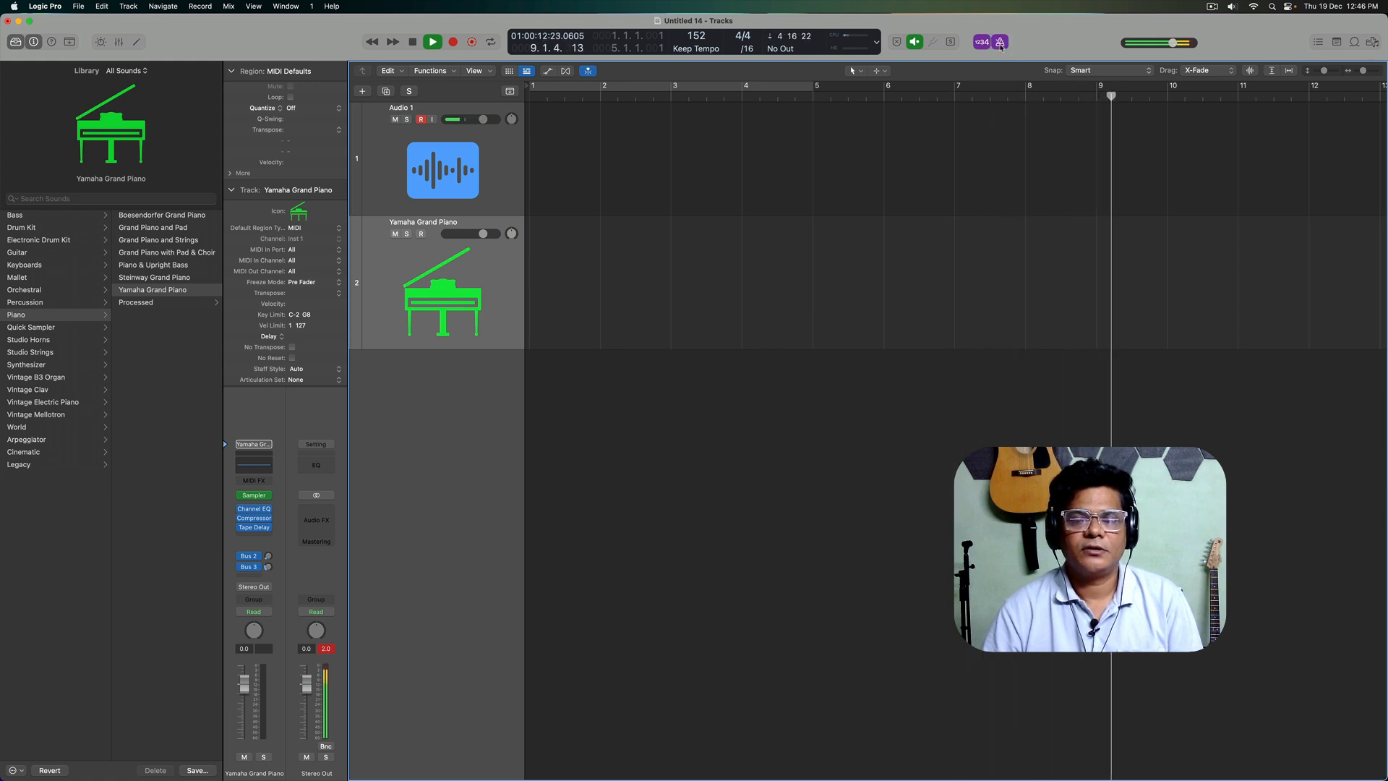
click(1001, 44)
key(space)
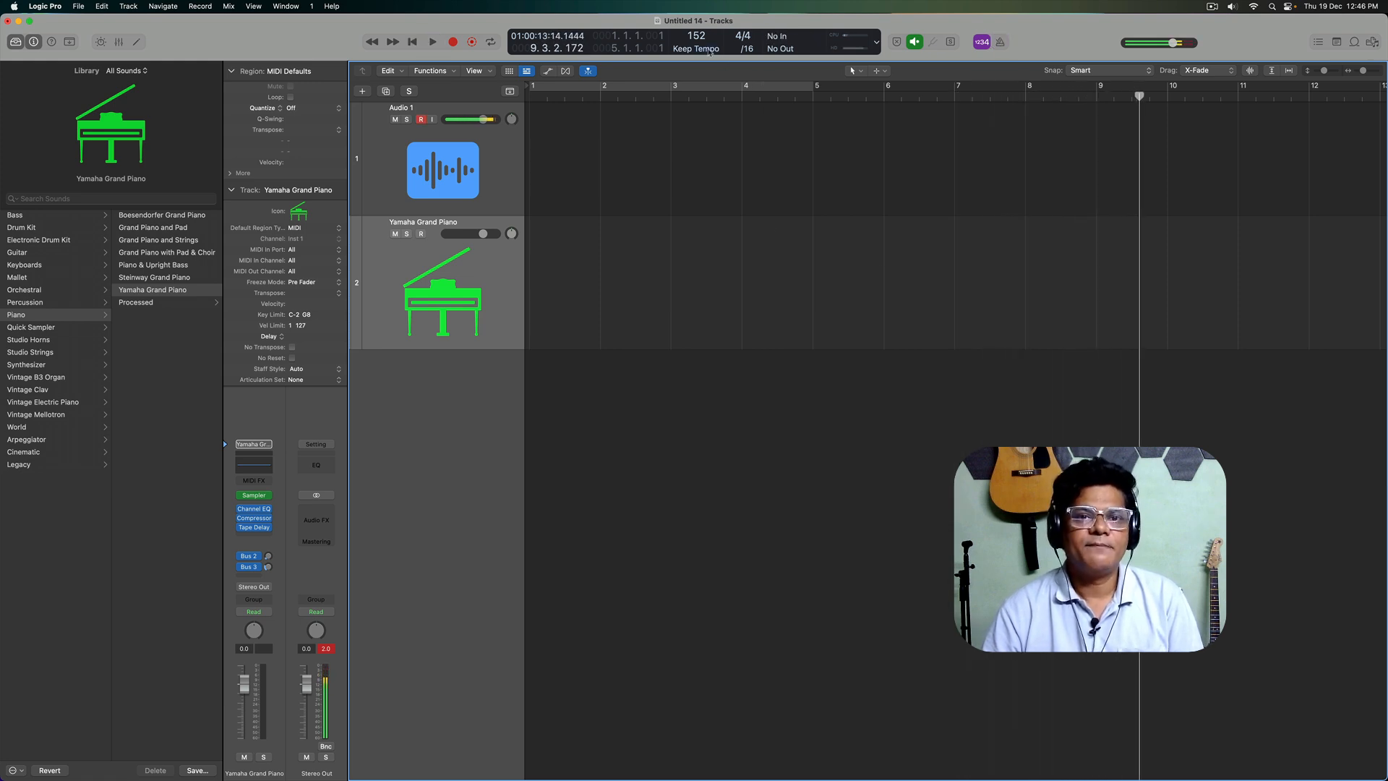
Step: Play again from the project start, switch the metronome click on during playback, and stop
key(Return)
key(space)
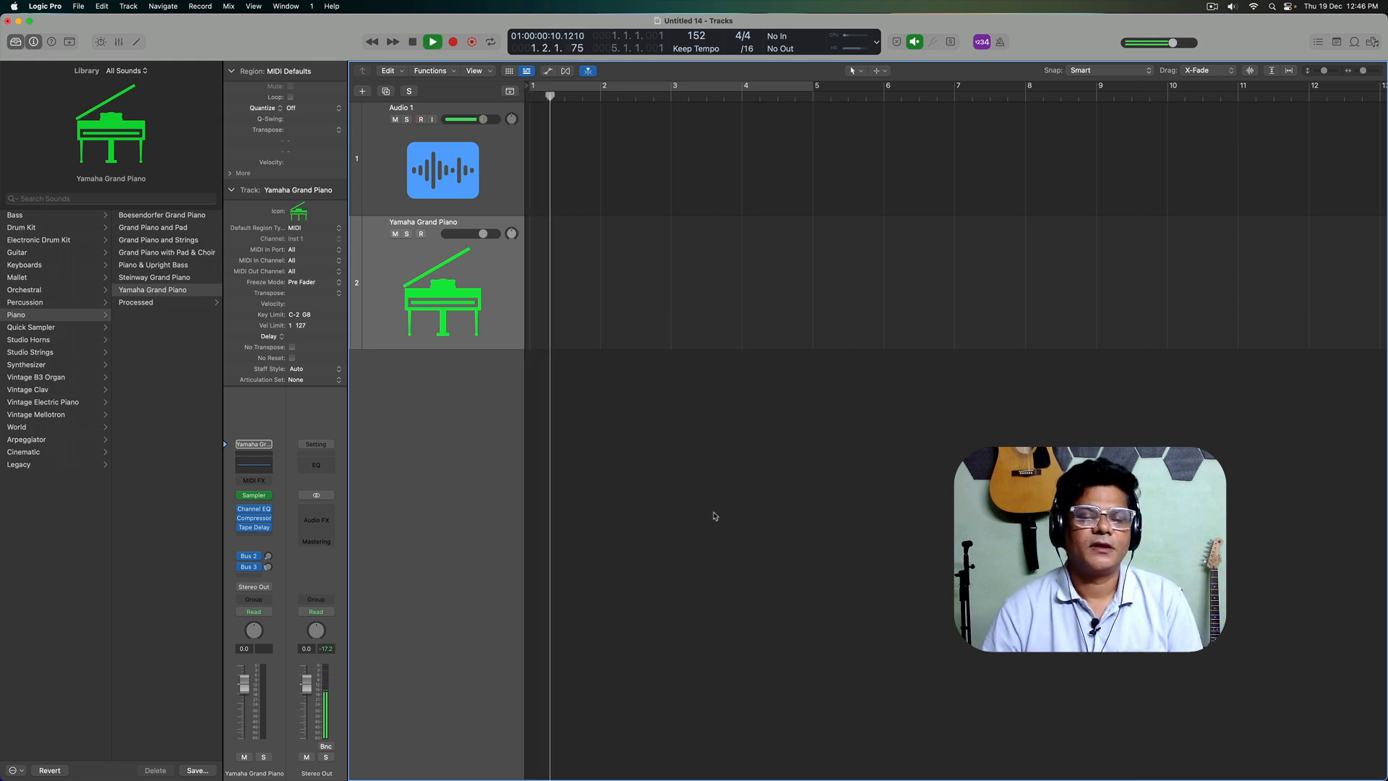
key(k)
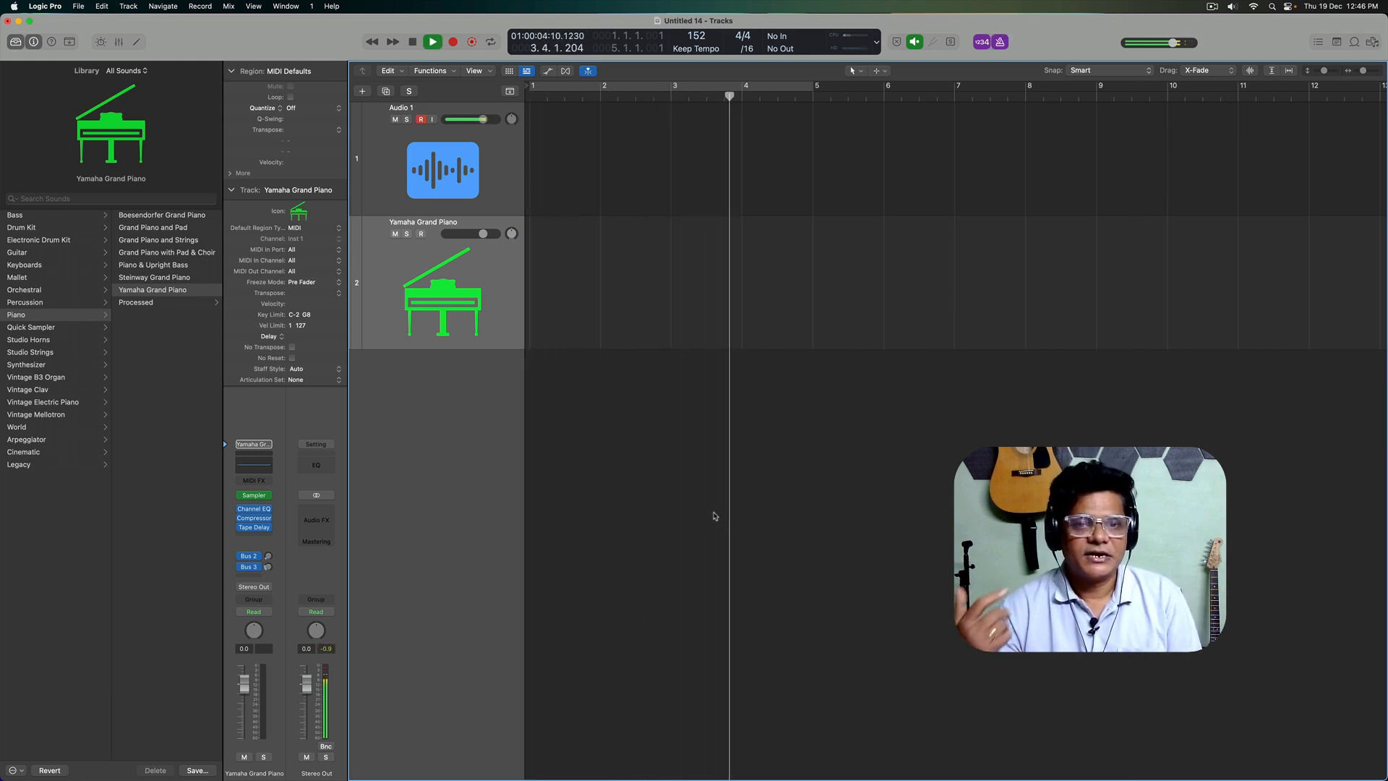
key(space)
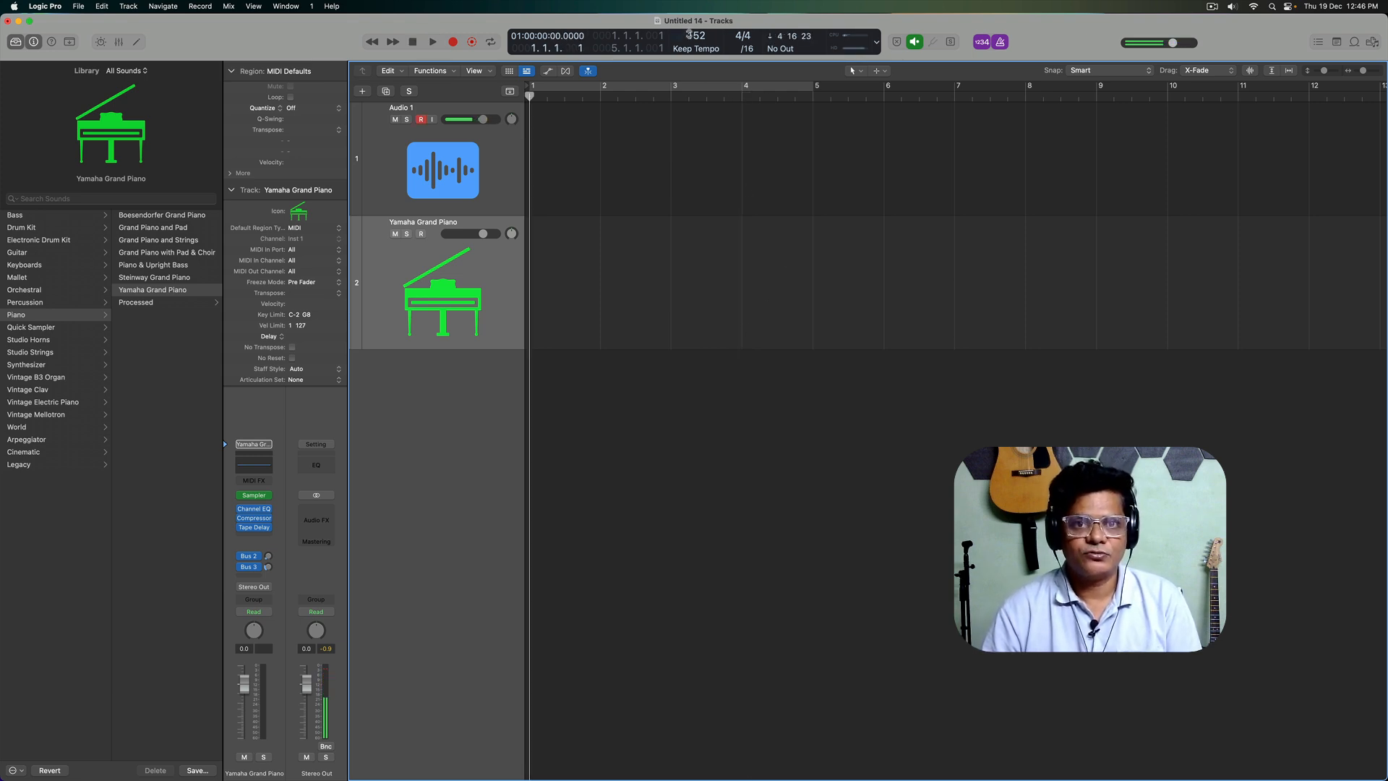
Step: Set the project tempo to 120 and change it again to 100
double_click(700, 35)
text(120)
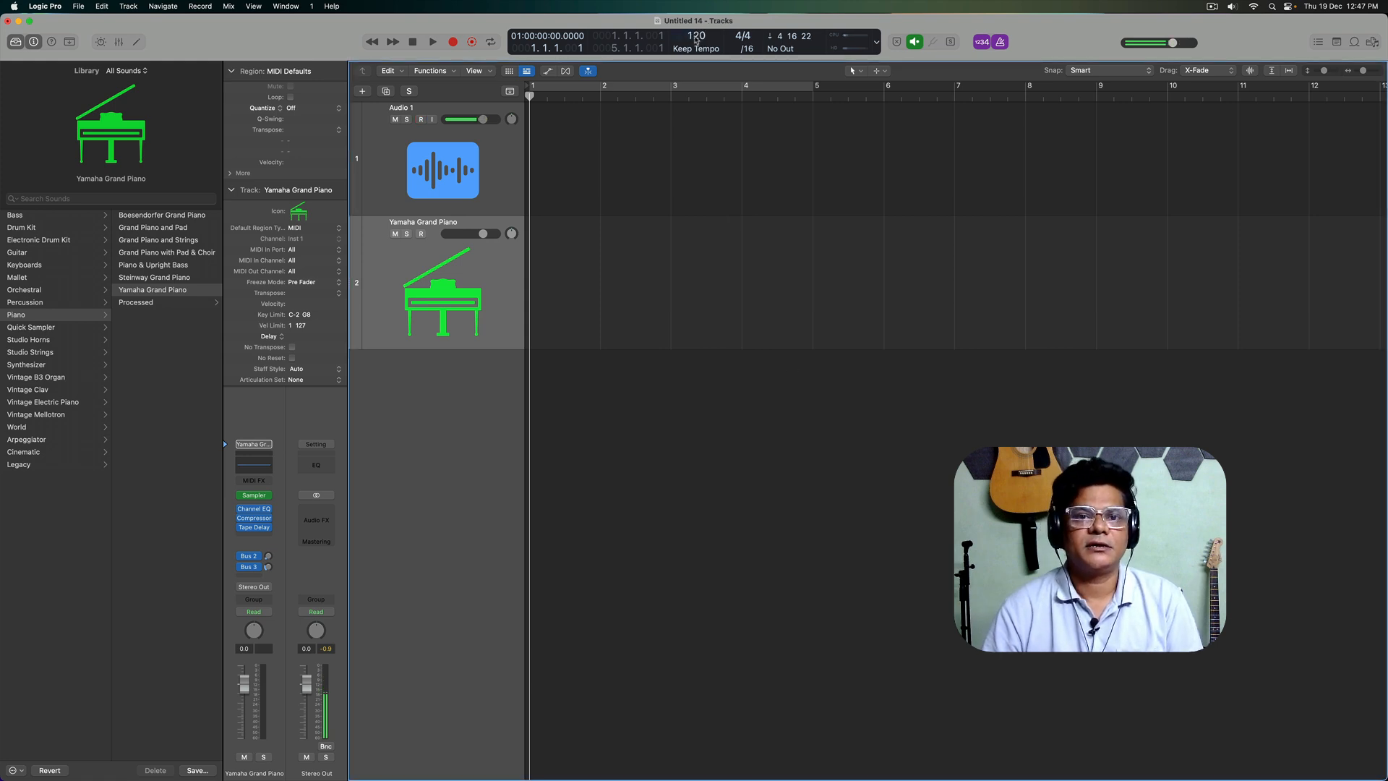
text(100)
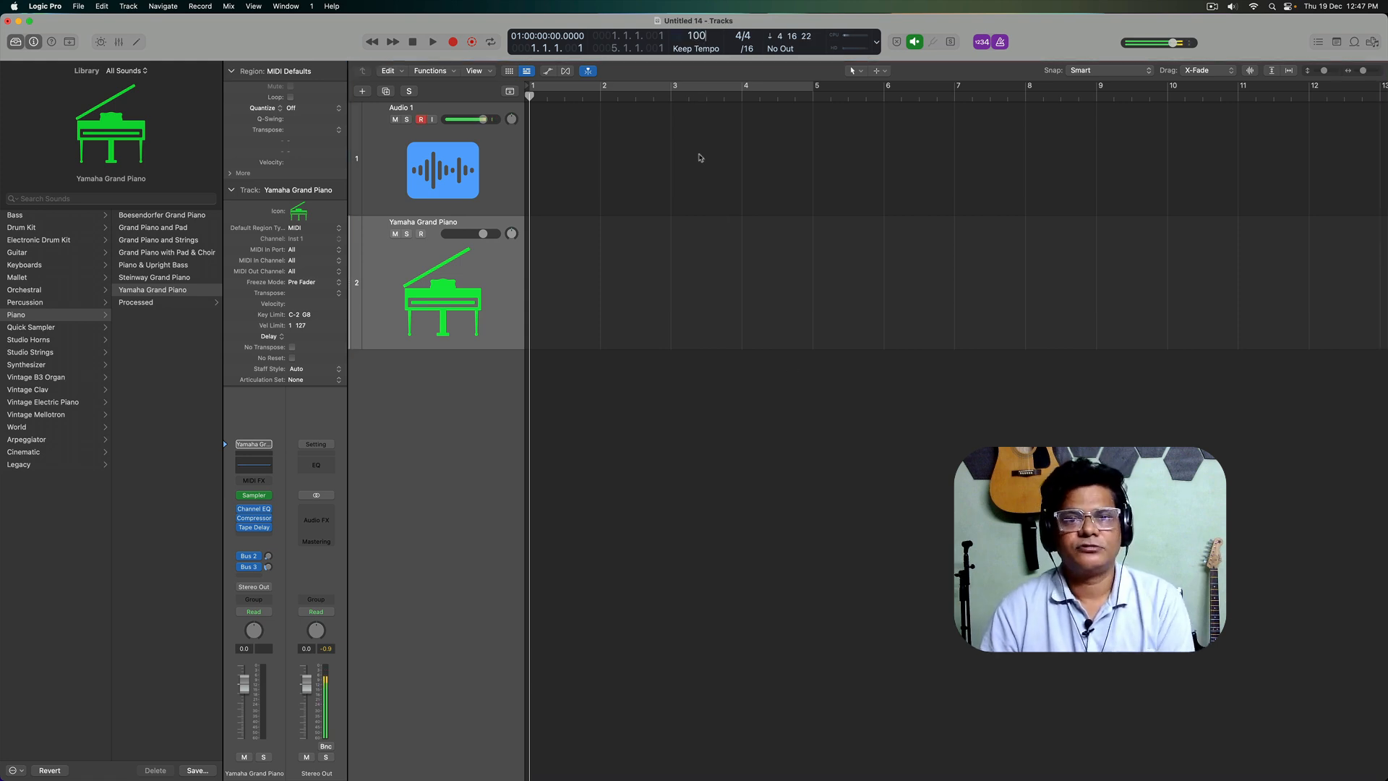
click(867, 499)
Step: Start playback and record a short audio take on the Audio 1 track around bar 3
key(space)
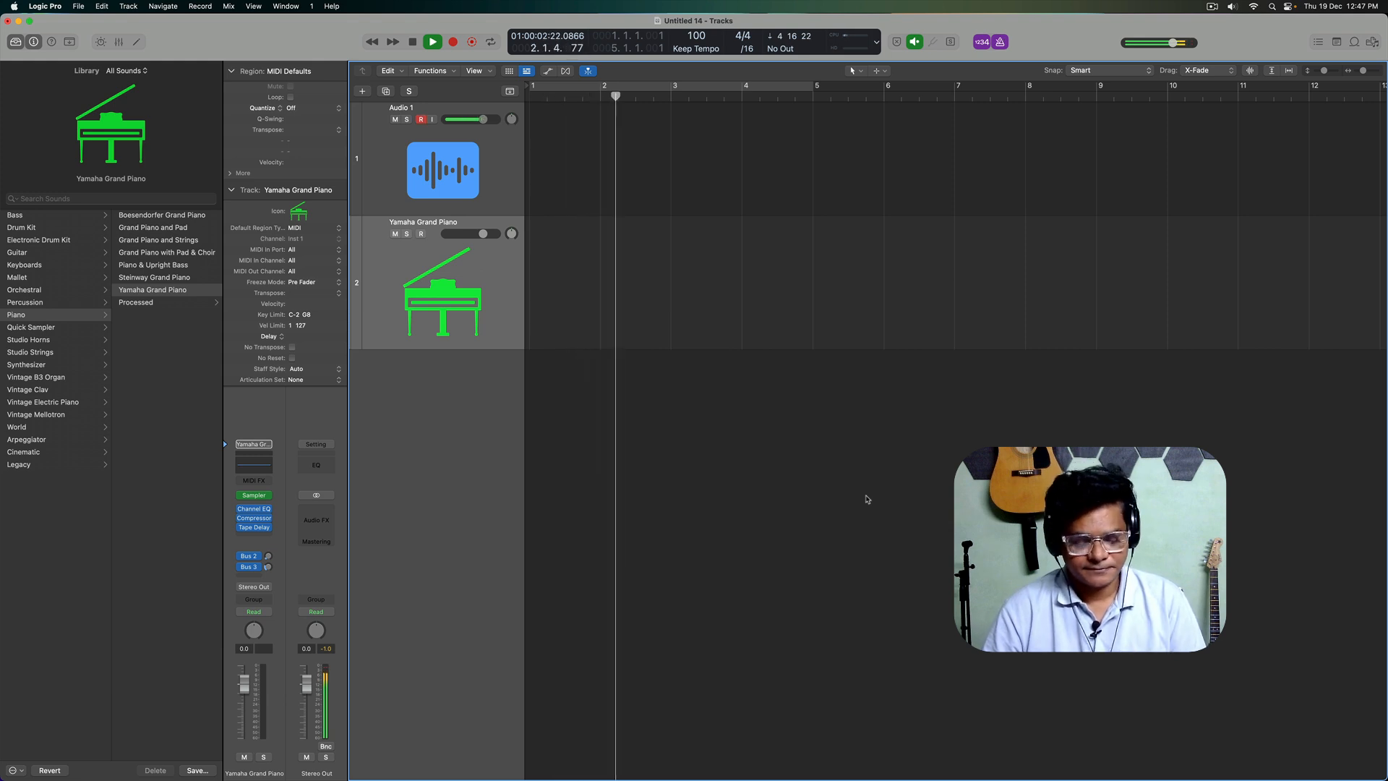
key(r)
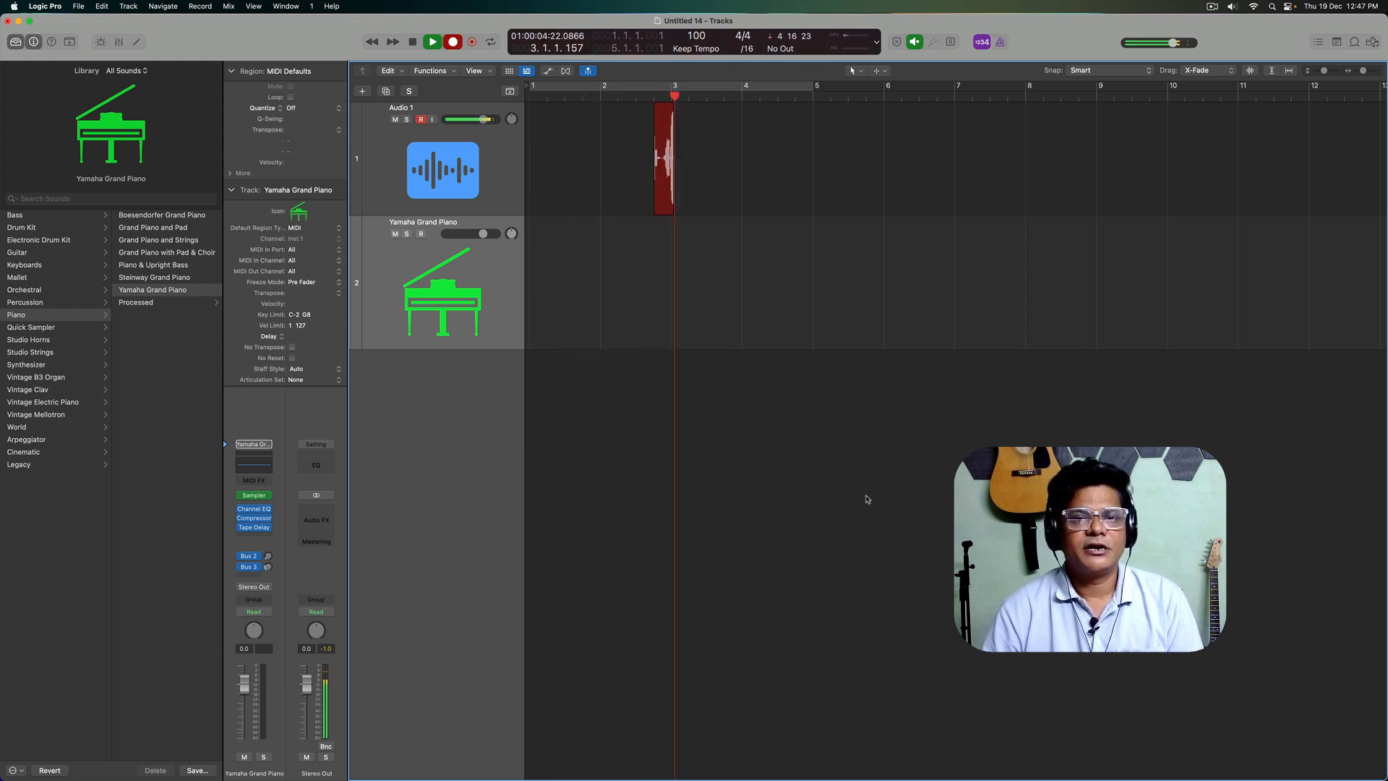
key(space)
Step: Delete the newly recorded region from the Audio 1 track together with its audio file on disk
click(818, 283)
click(684, 185)
key(Delete)
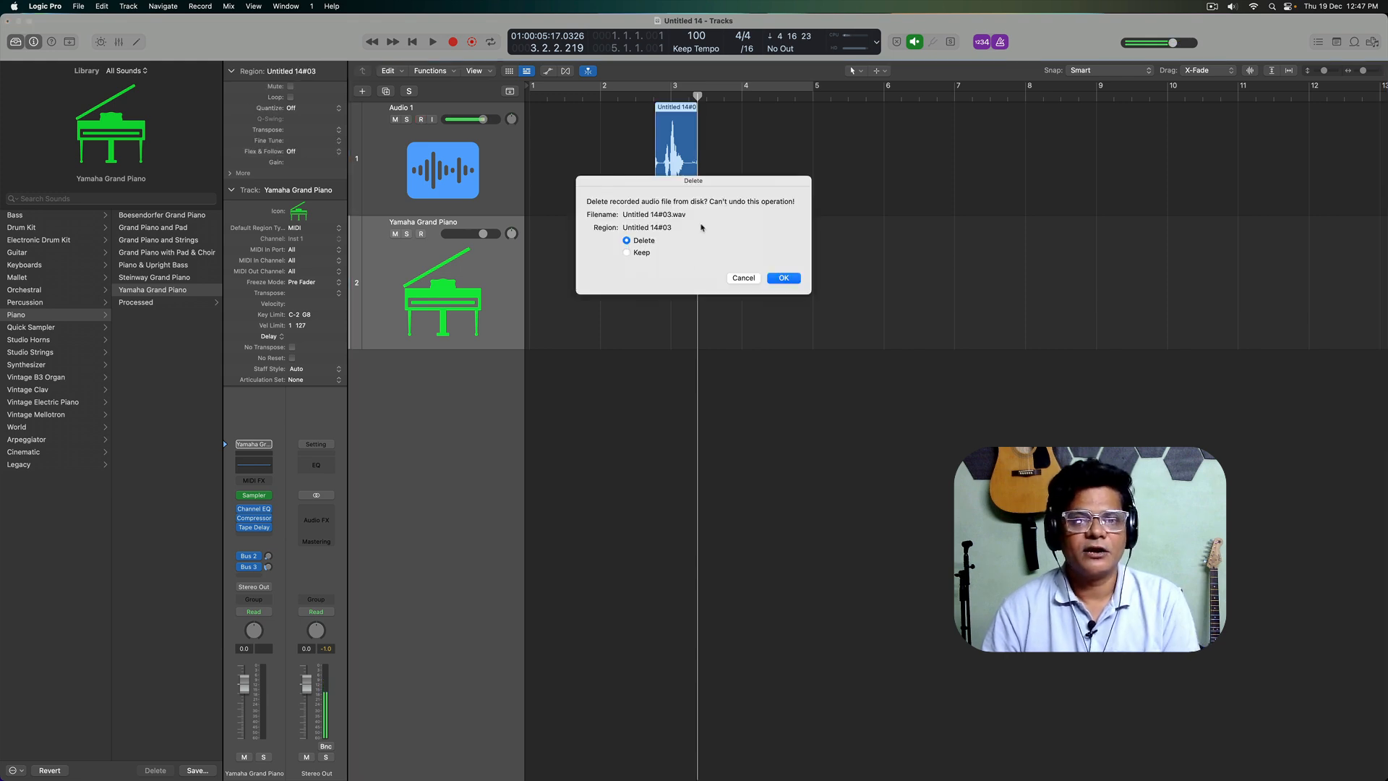
click(784, 280)
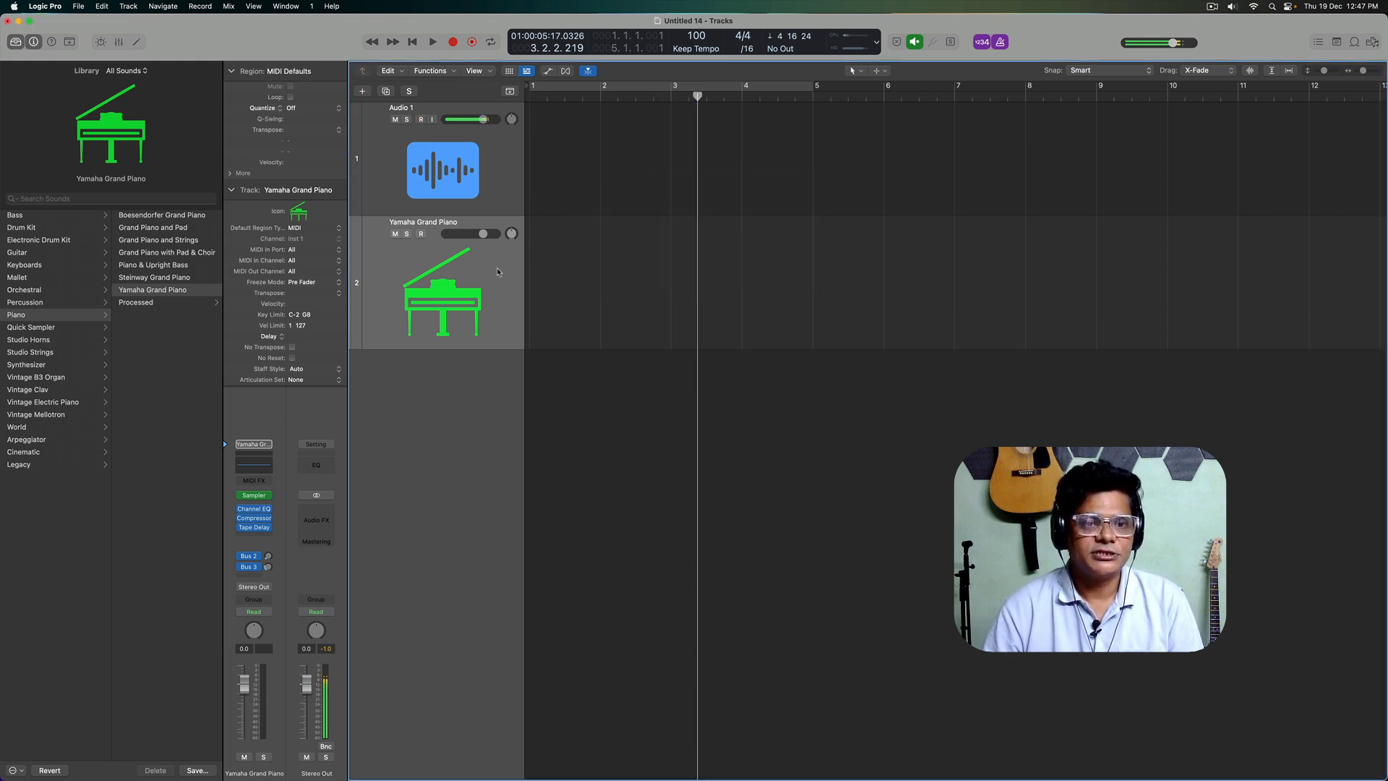
Step: Turn on input monitoring for Audio 1 and record a chord take on the piano track from bar 1 to about bar 9
click(432, 119)
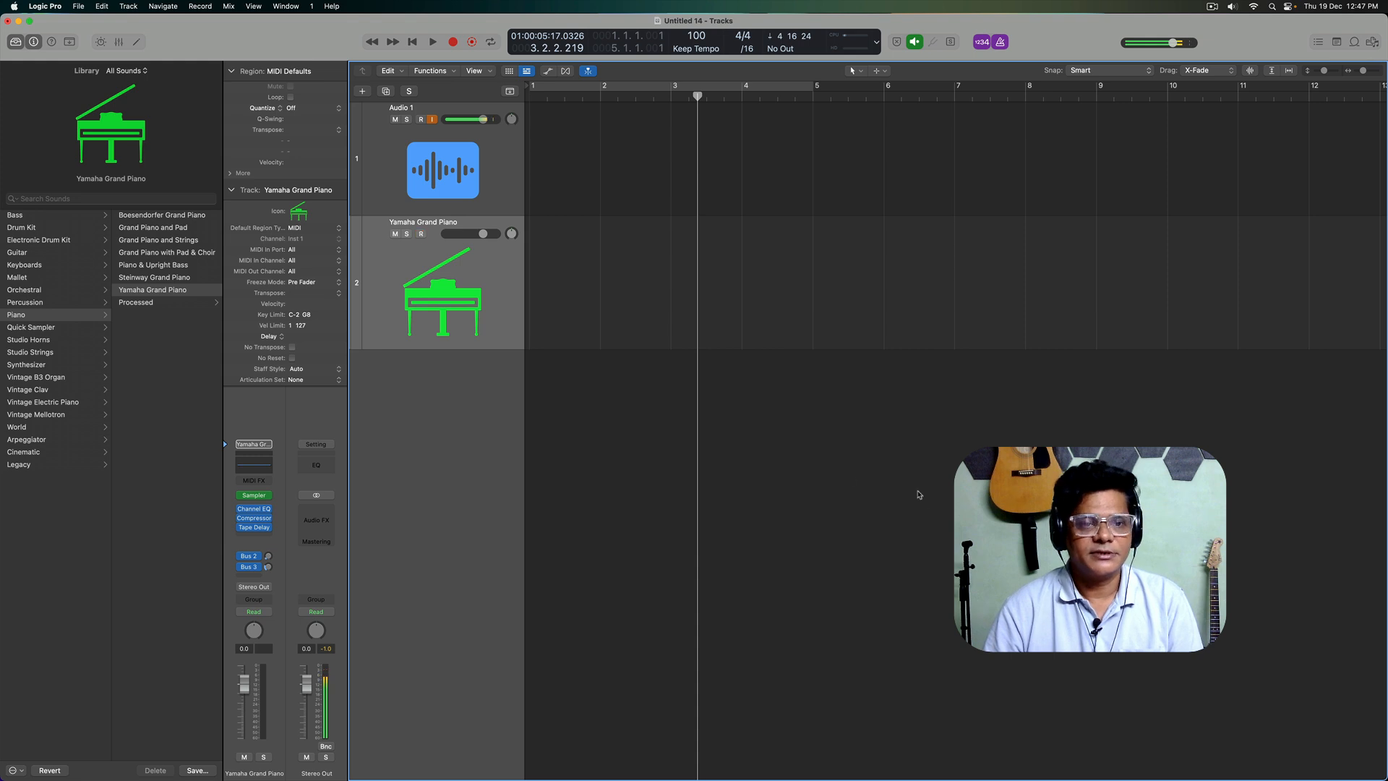
key(Return)
key(r)
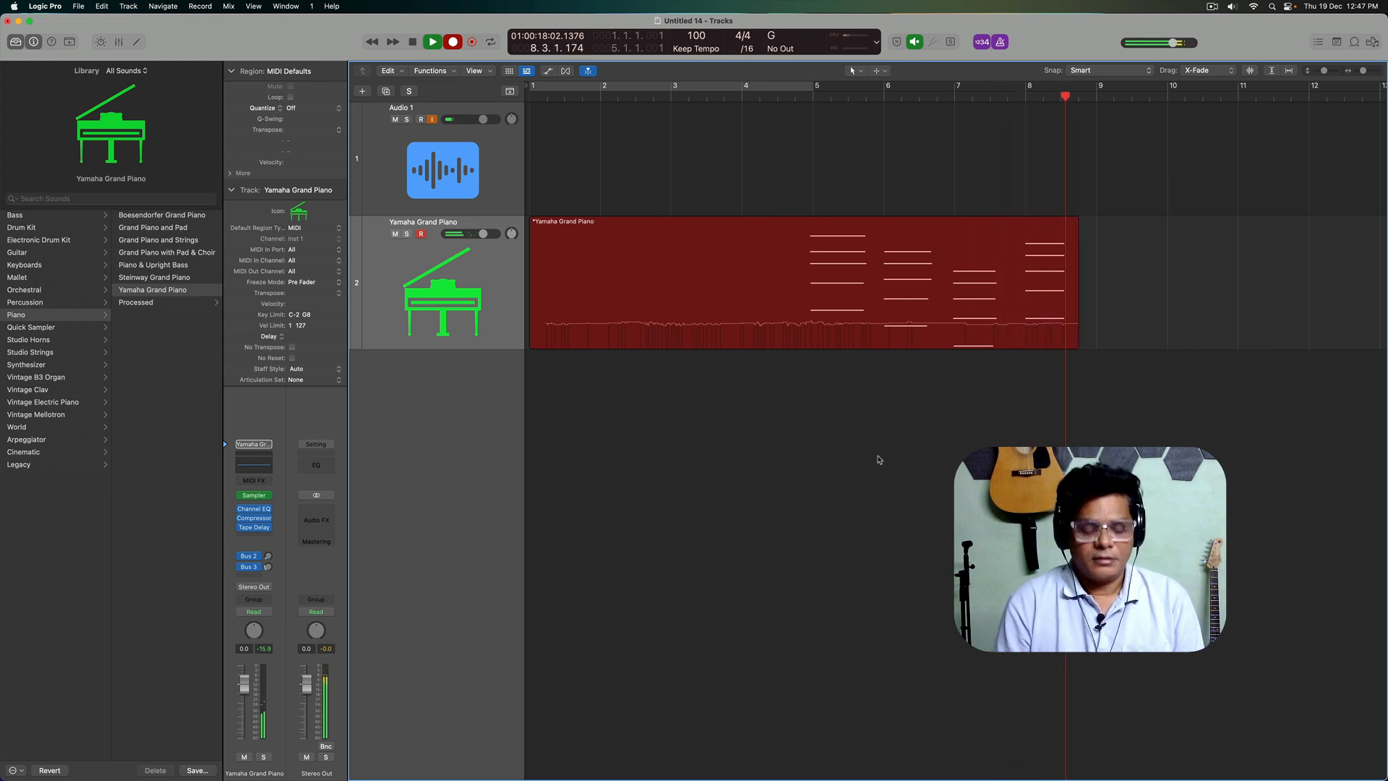
key(space)
click(907, 405)
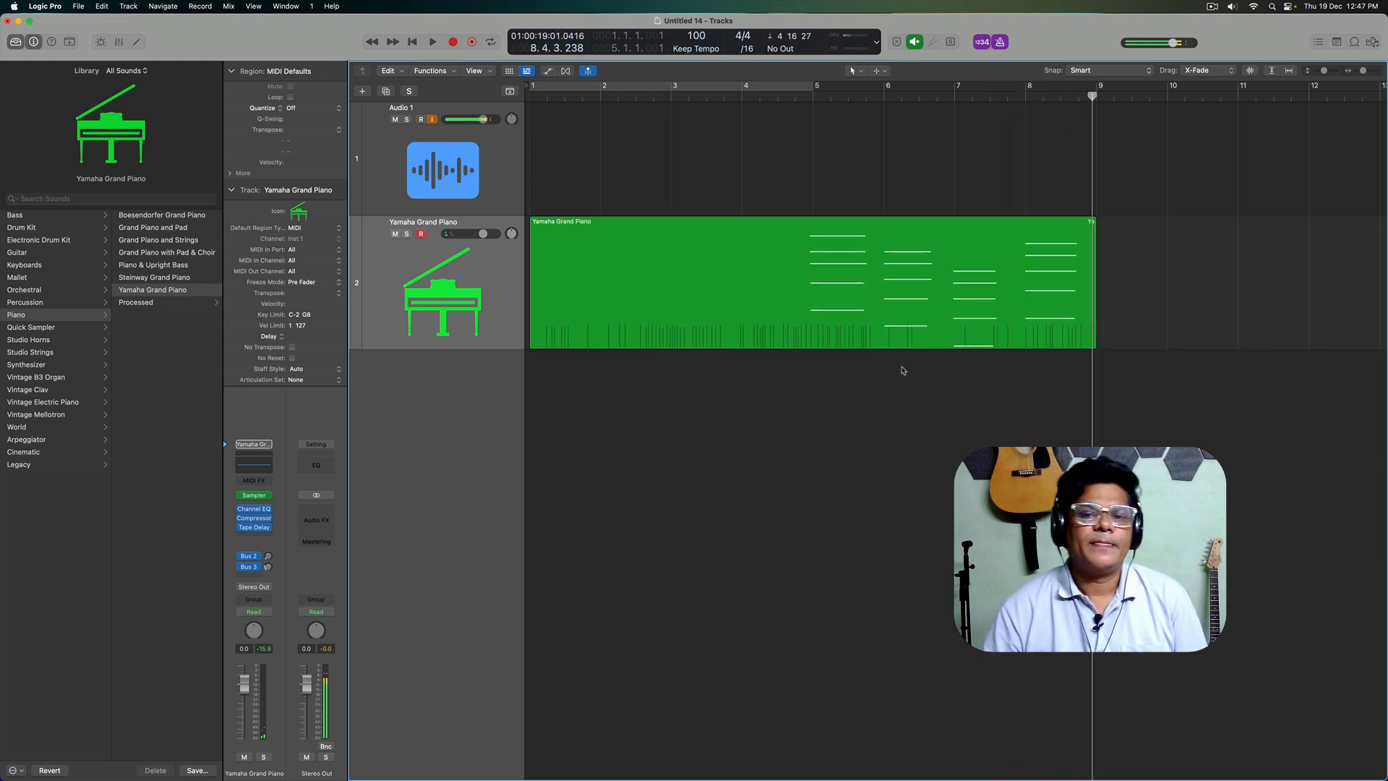
Step: Open the recorded piano region in the Piano Roll and quantize all of its notes to 1/16 Note
click(947, 269)
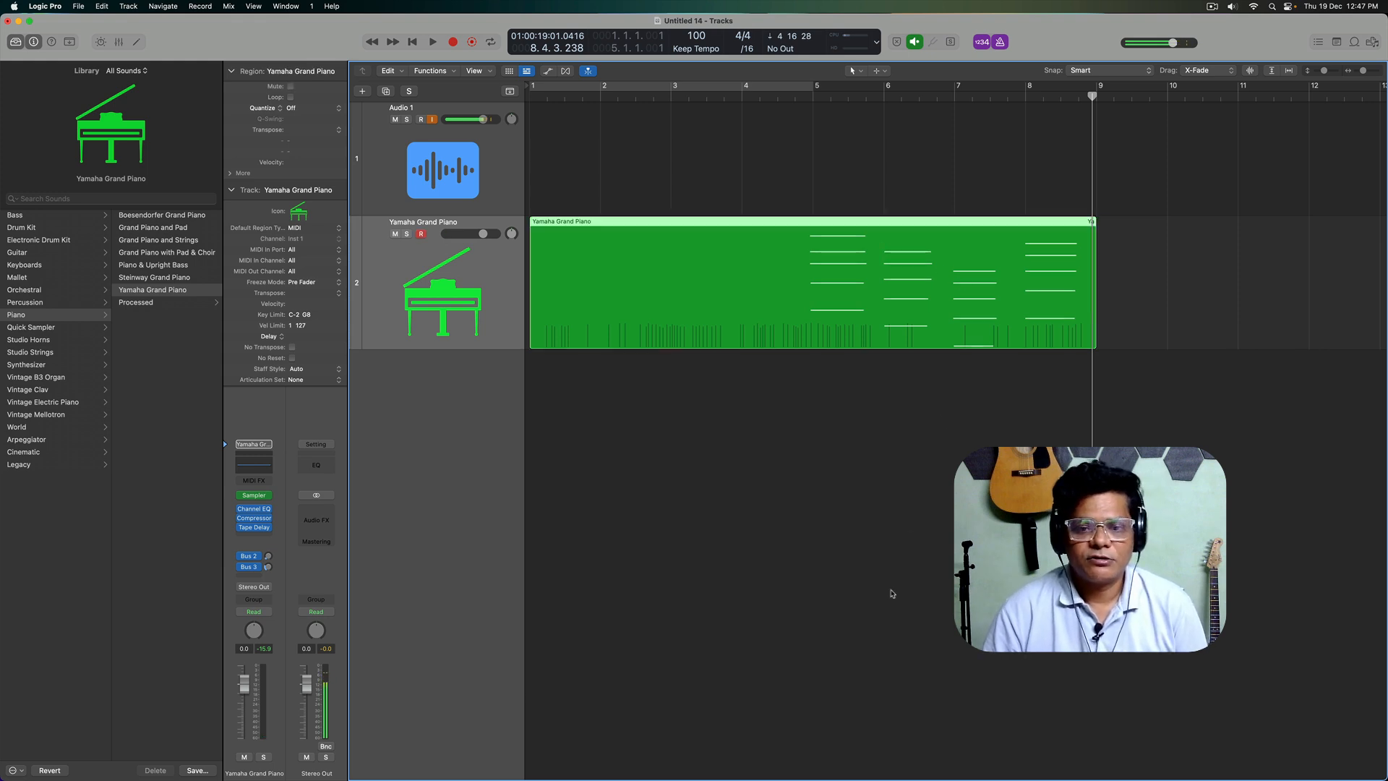
key(p)
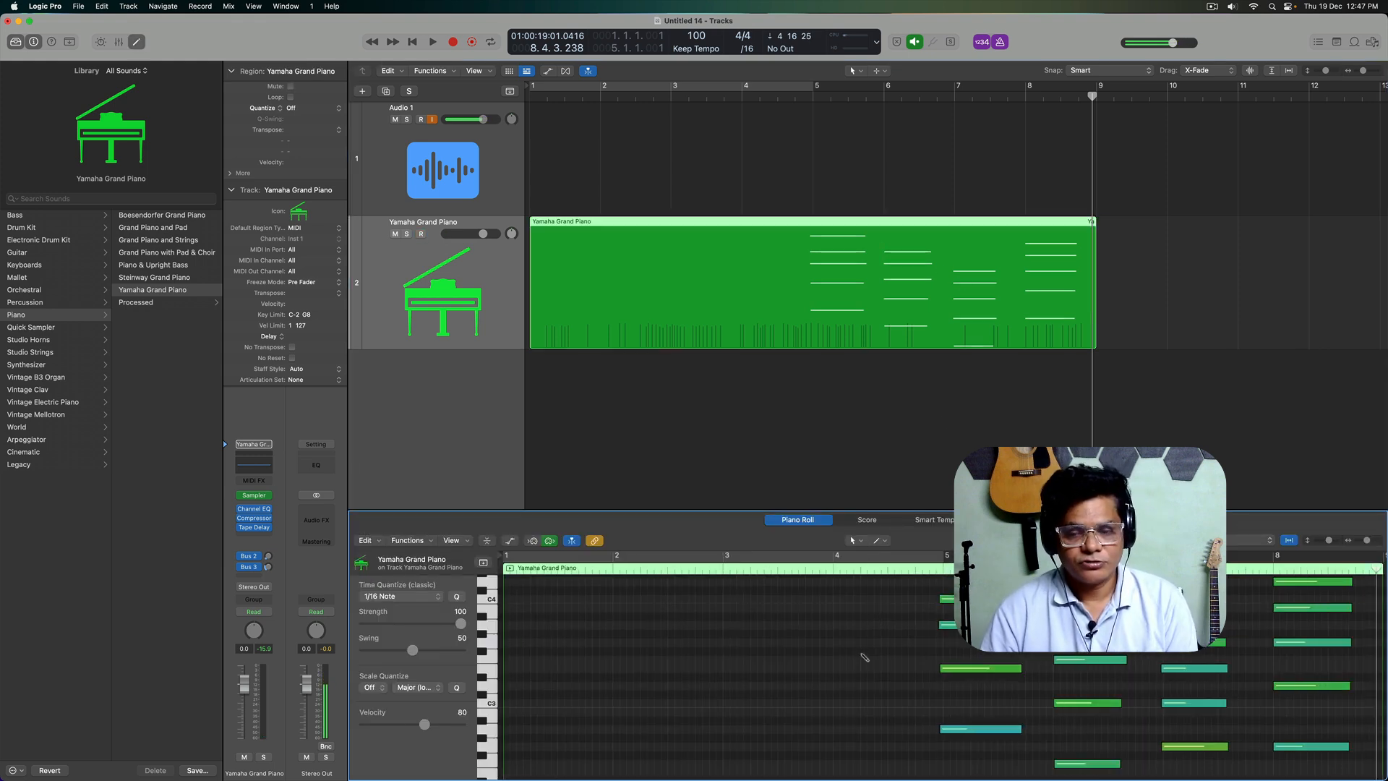
key(super+a)
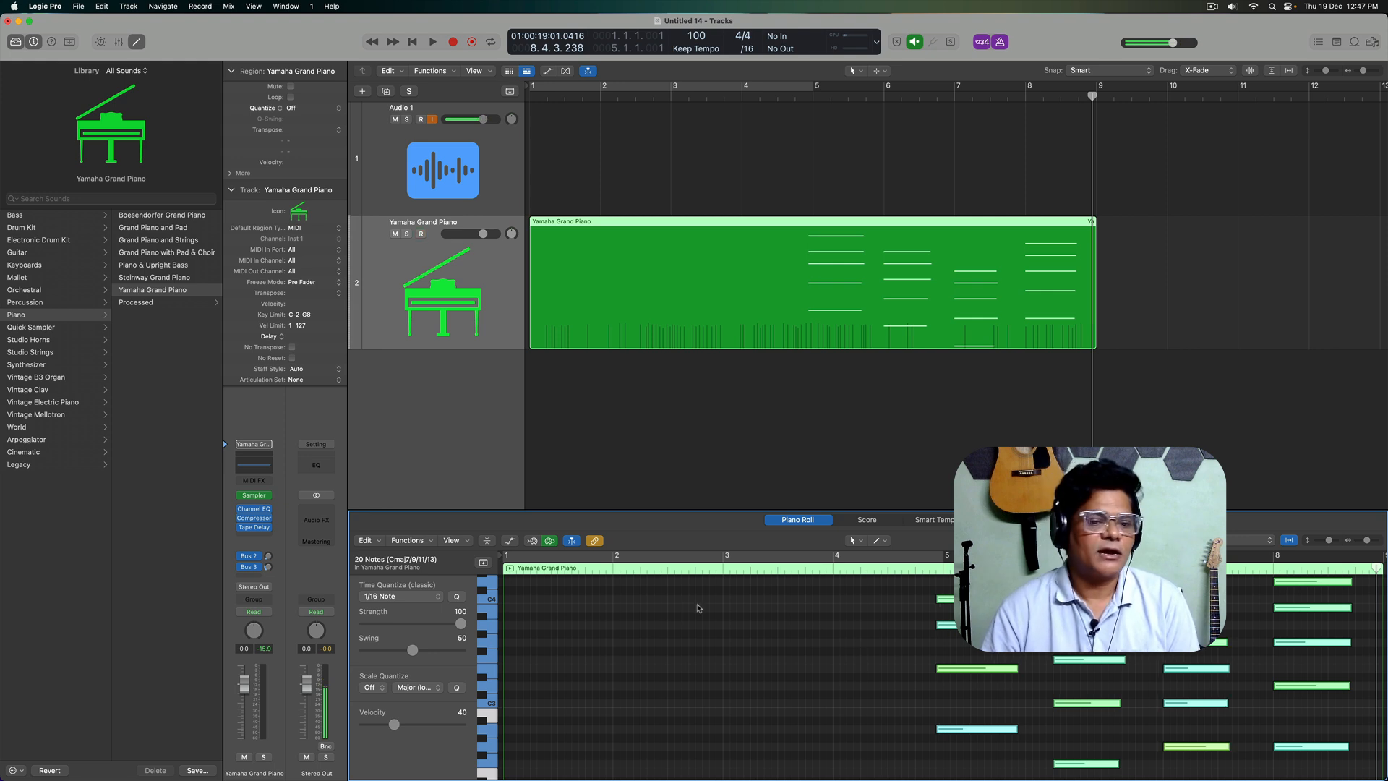
Step: Try a 1/8 Note time quantize on all the notes and undo it
click(402, 597)
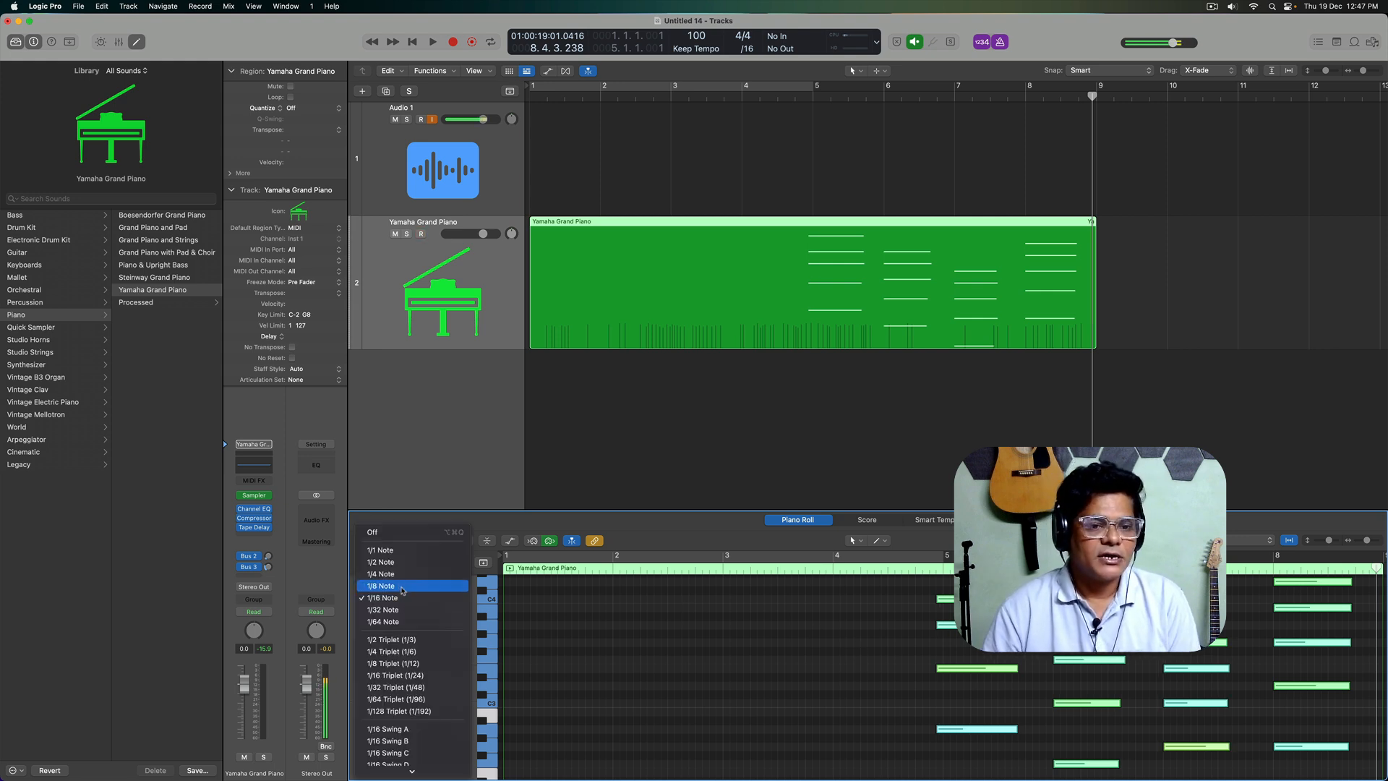
click(403, 587)
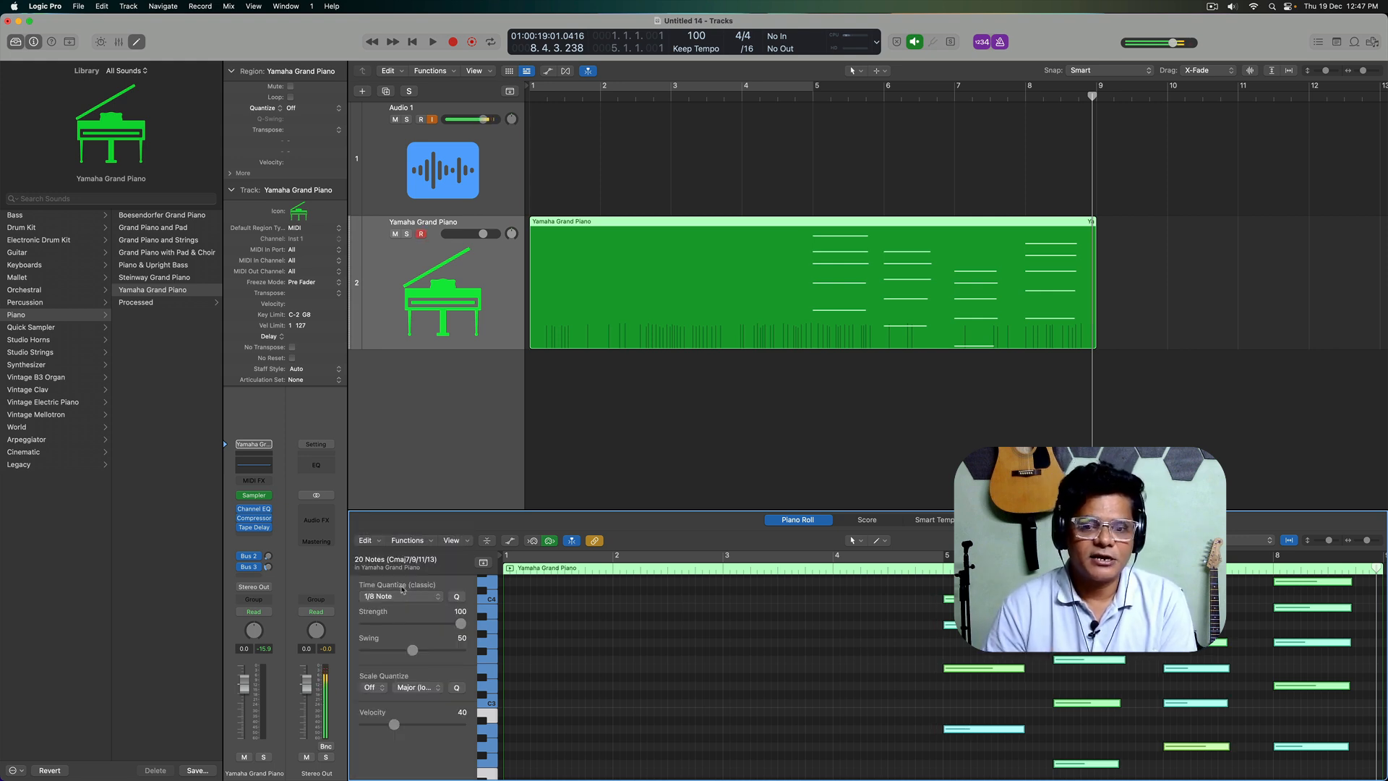
key(super+z)
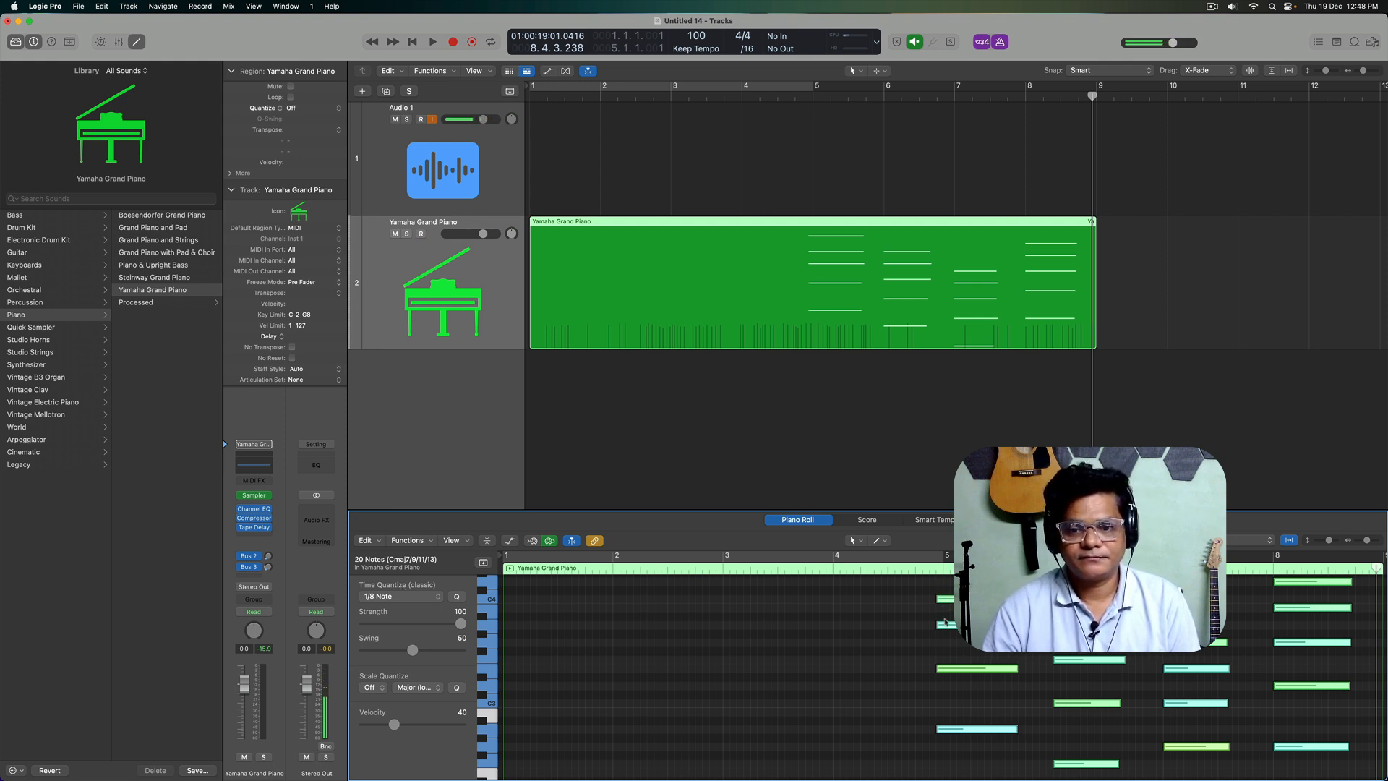
Step: Quantize the notes of the first chord to 1/8 Note and apply the same quantize to all notes in the region
click(997, 761)
drag(1000, 775, 945, 589)
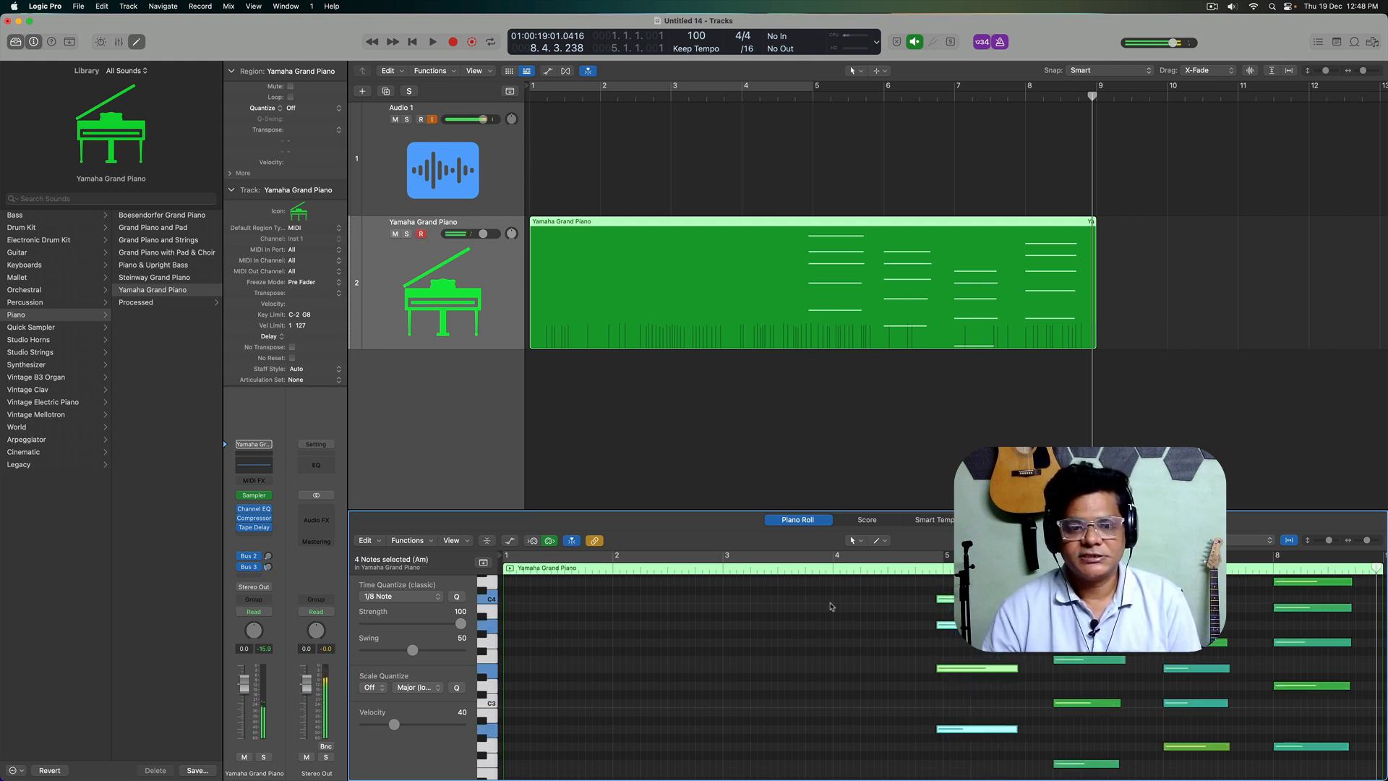
click(386, 599)
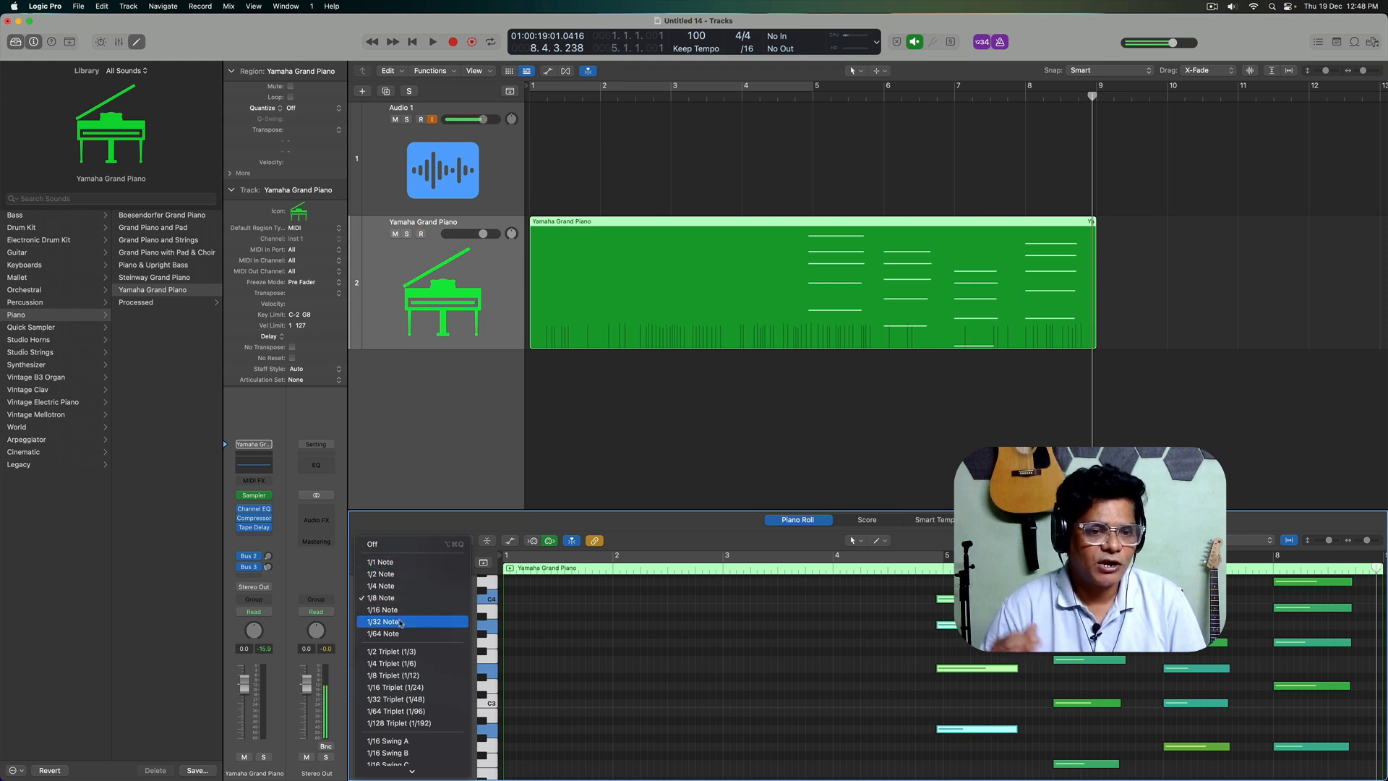
click(381, 598)
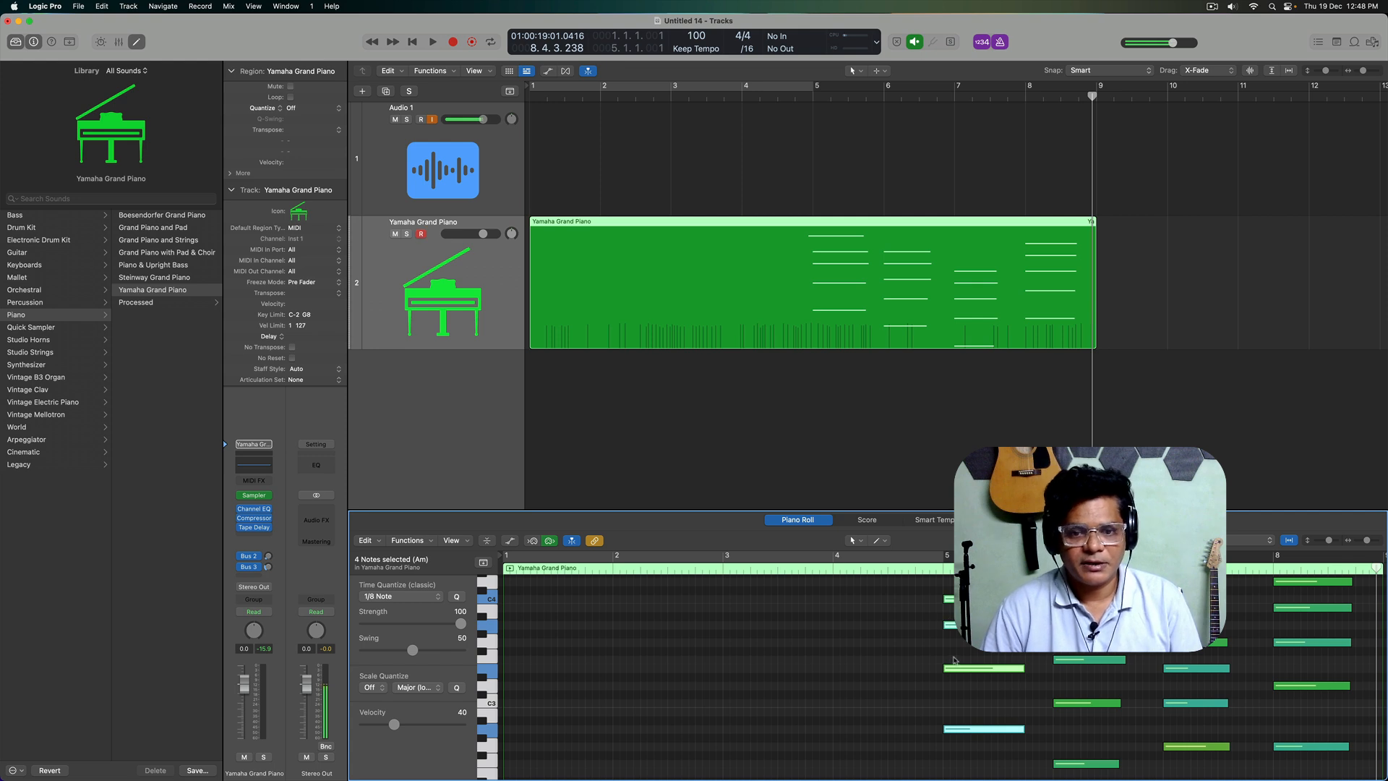
click(1039, 653)
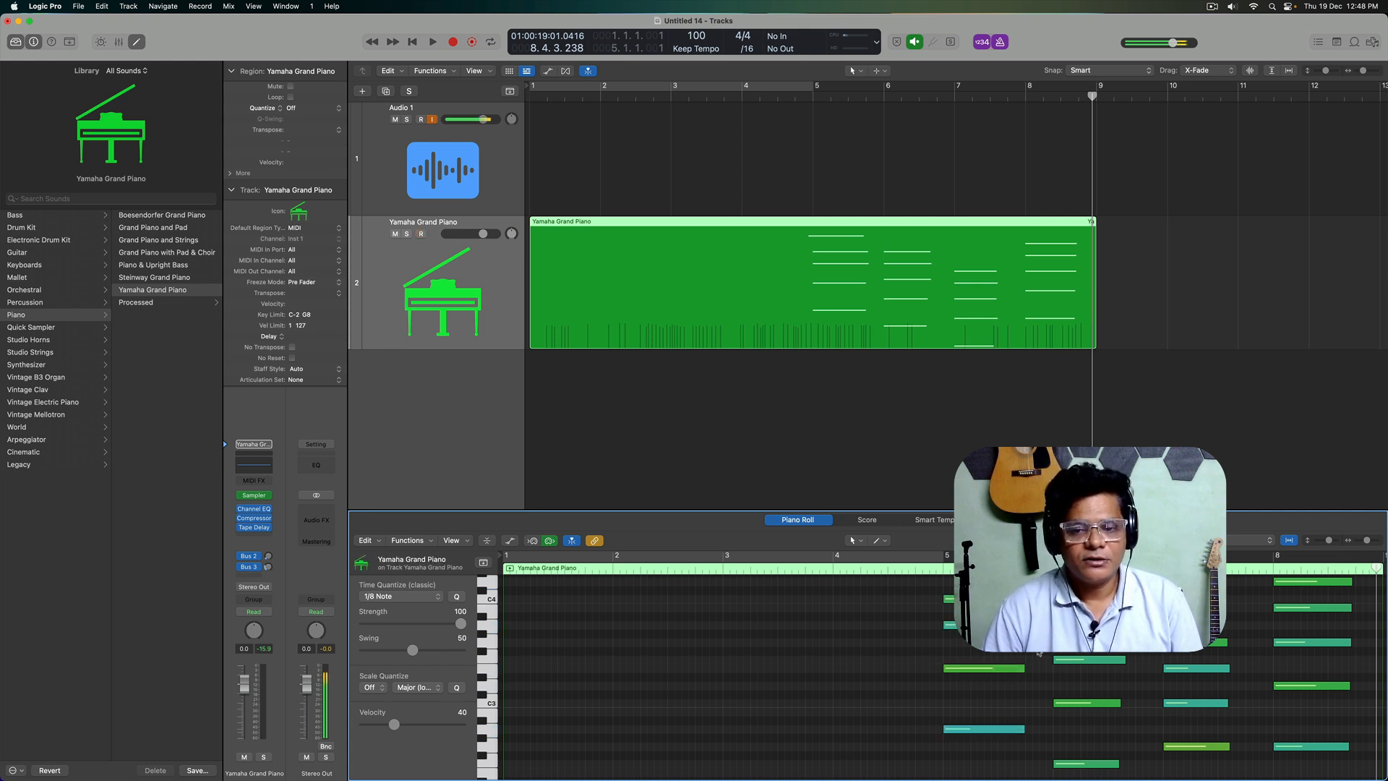
key(super+a)
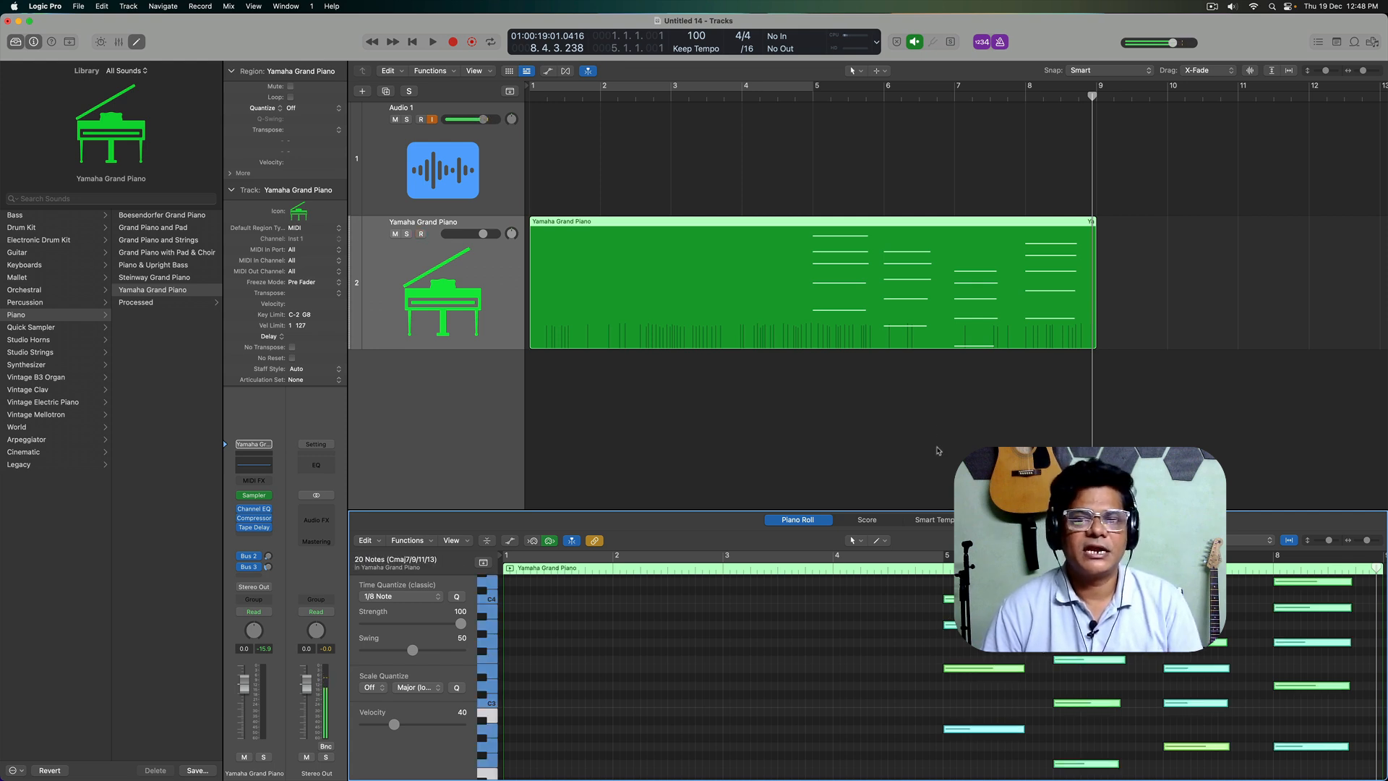
Step: Select notes of the first chord and show the Automation/MIDI area with the note velocities below the Piano Roll
drag(1003, 768, 966, 626)
click(904, 653)
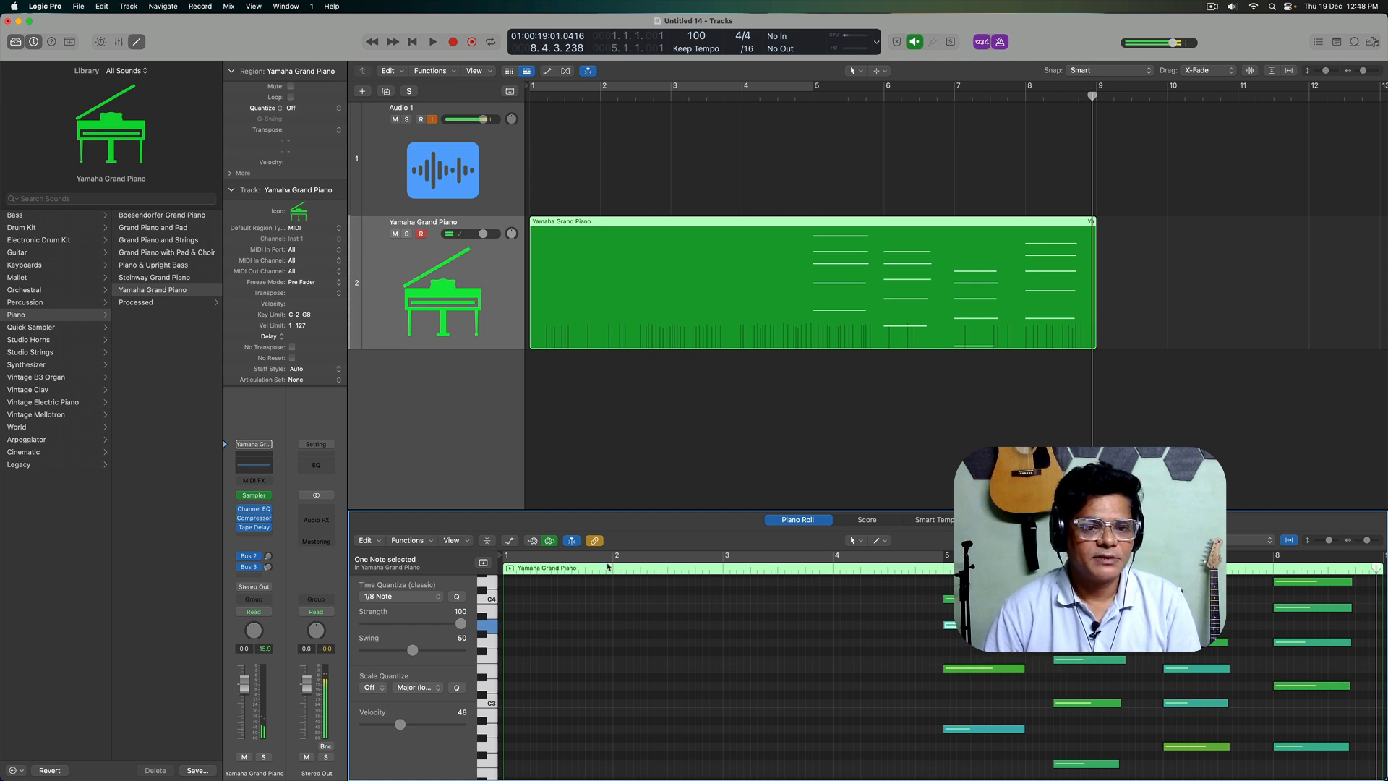
click(510, 541)
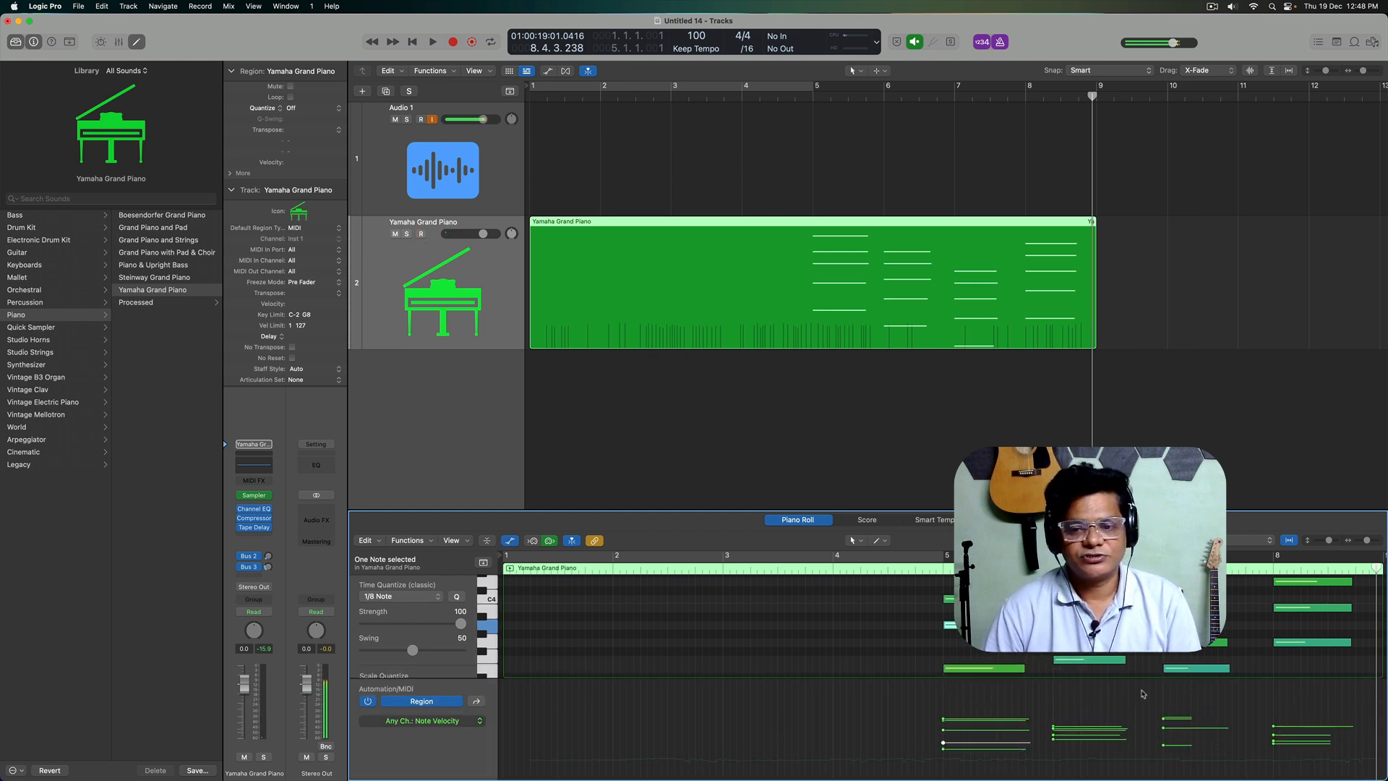
click(923, 703)
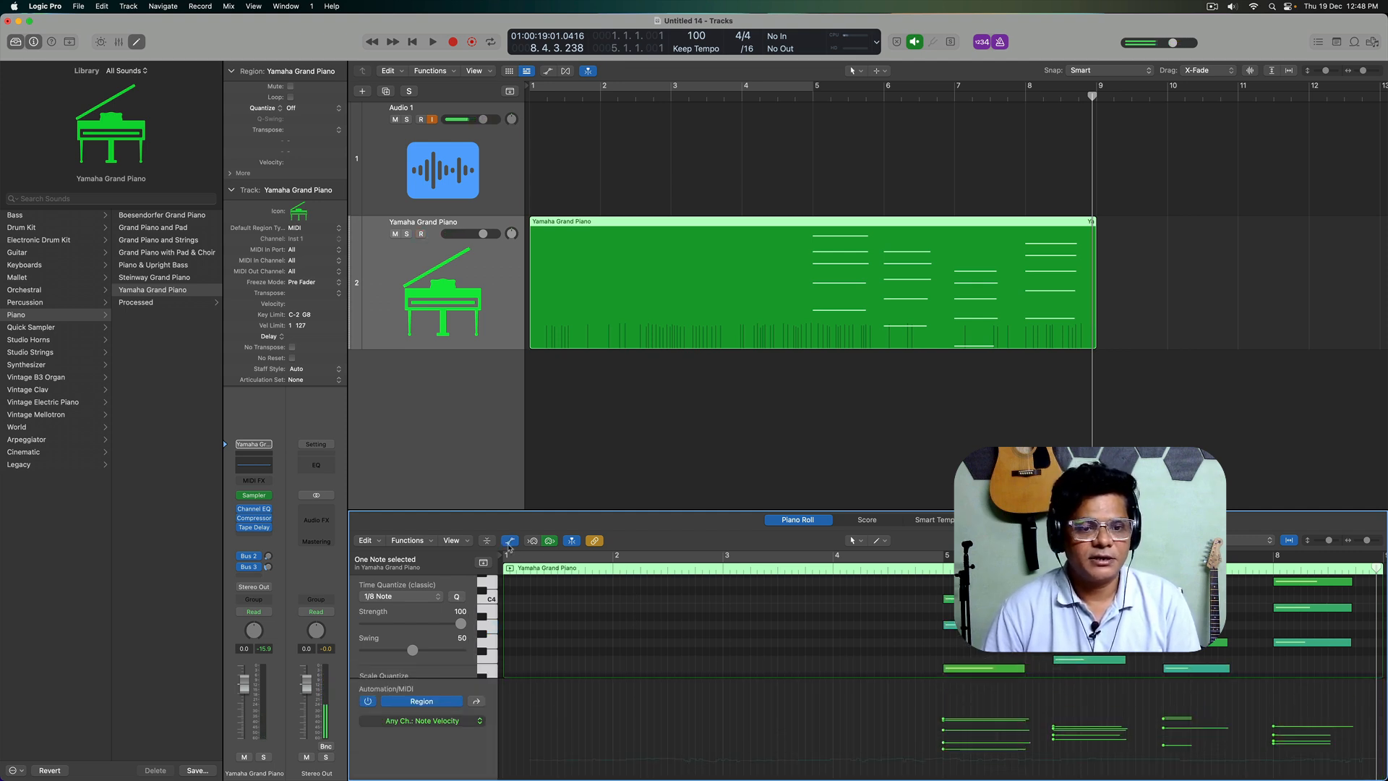
Step: Switch the Automation/MIDI area to Ch. 4: General #1 and delete all of its controller points in the region
click(477, 702)
scroll(735, 723, down, 3)
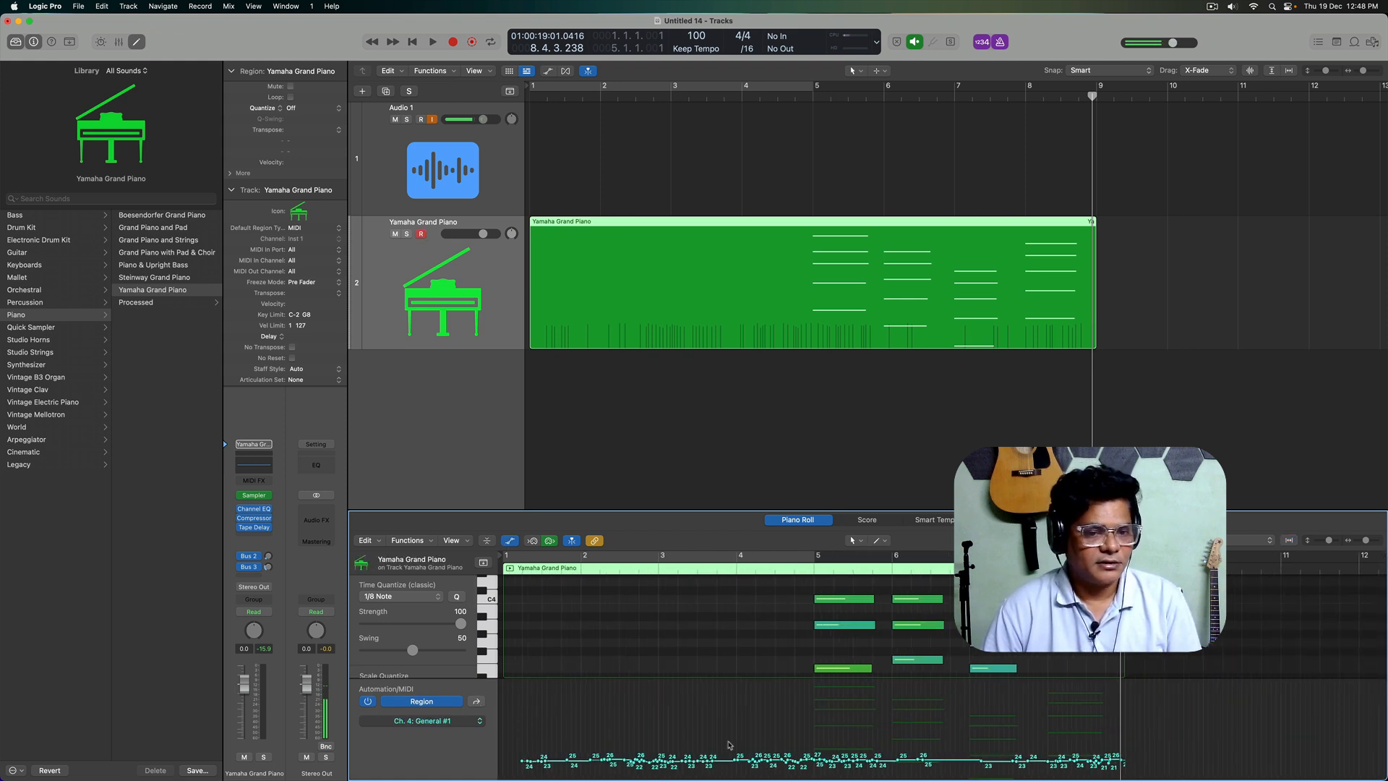
drag(511, 744, 1149, 779)
key(Delete)
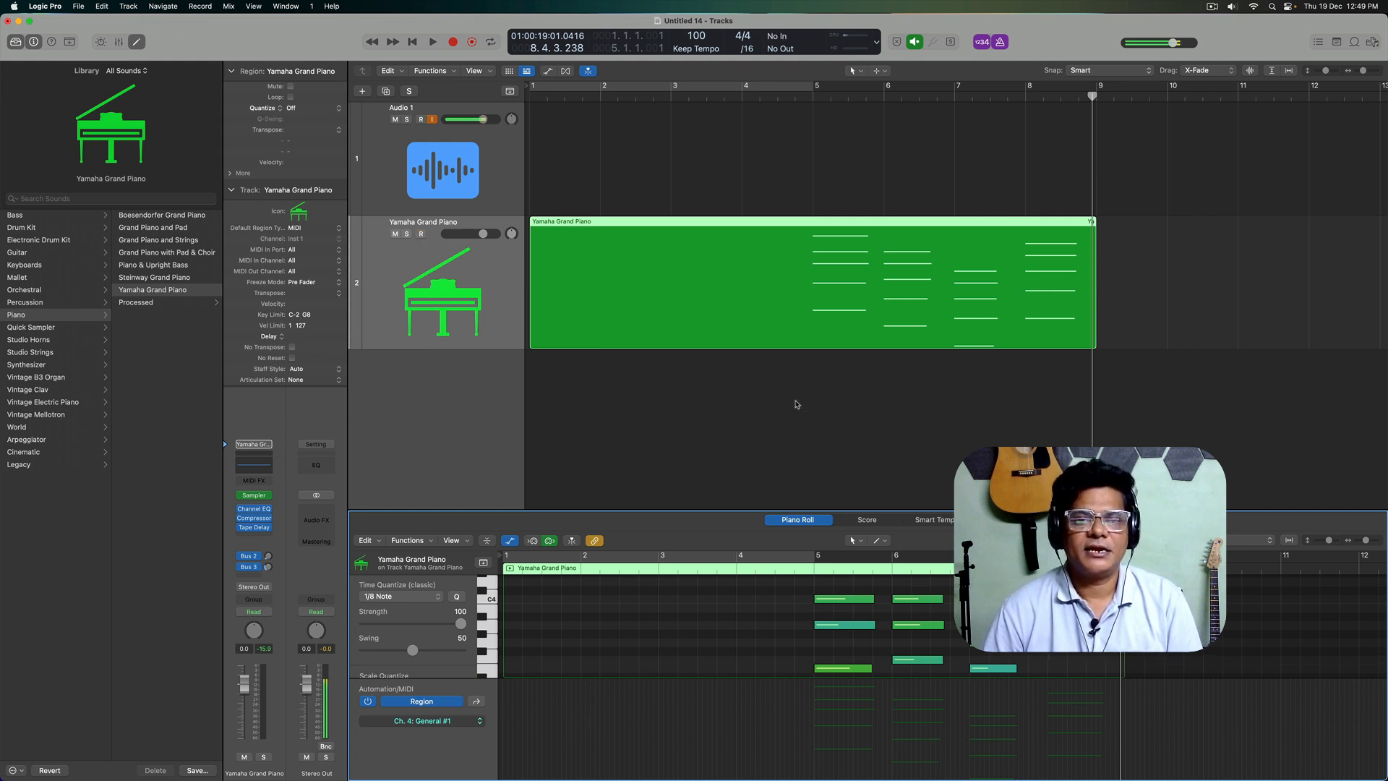
Step: Select the piano region in the Tracks area and toggle its editor closed and open again
click(808, 432)
click(794, 311)
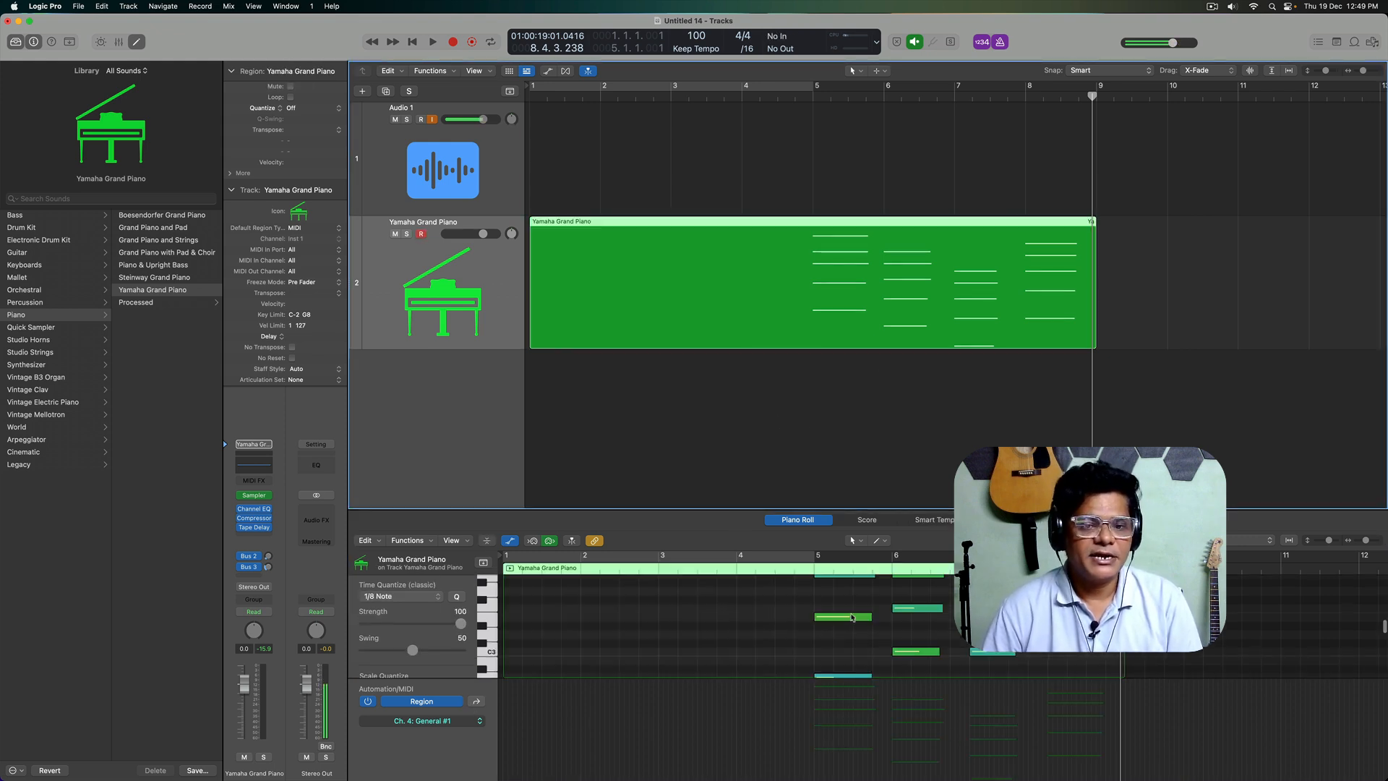
key(e)
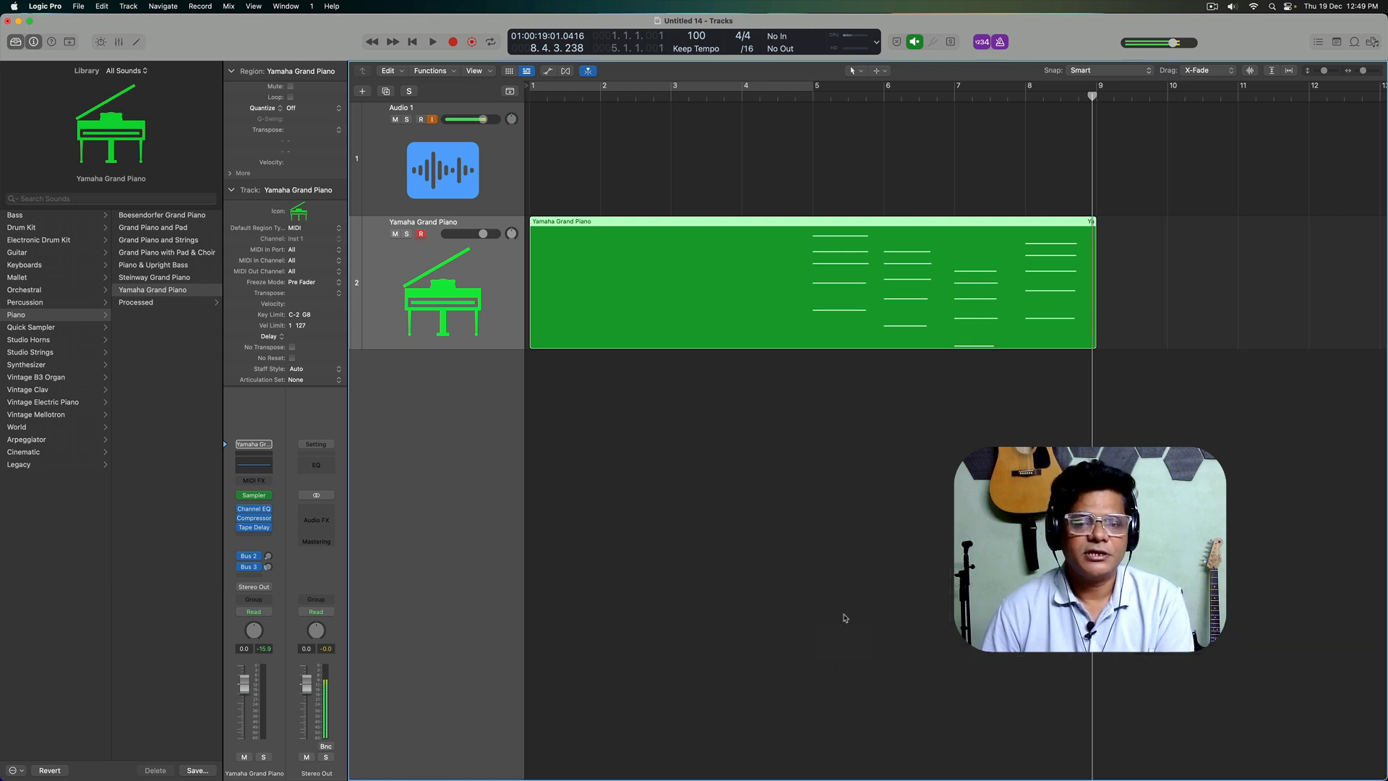
key(e)
key(e)
key(e)
key(e)
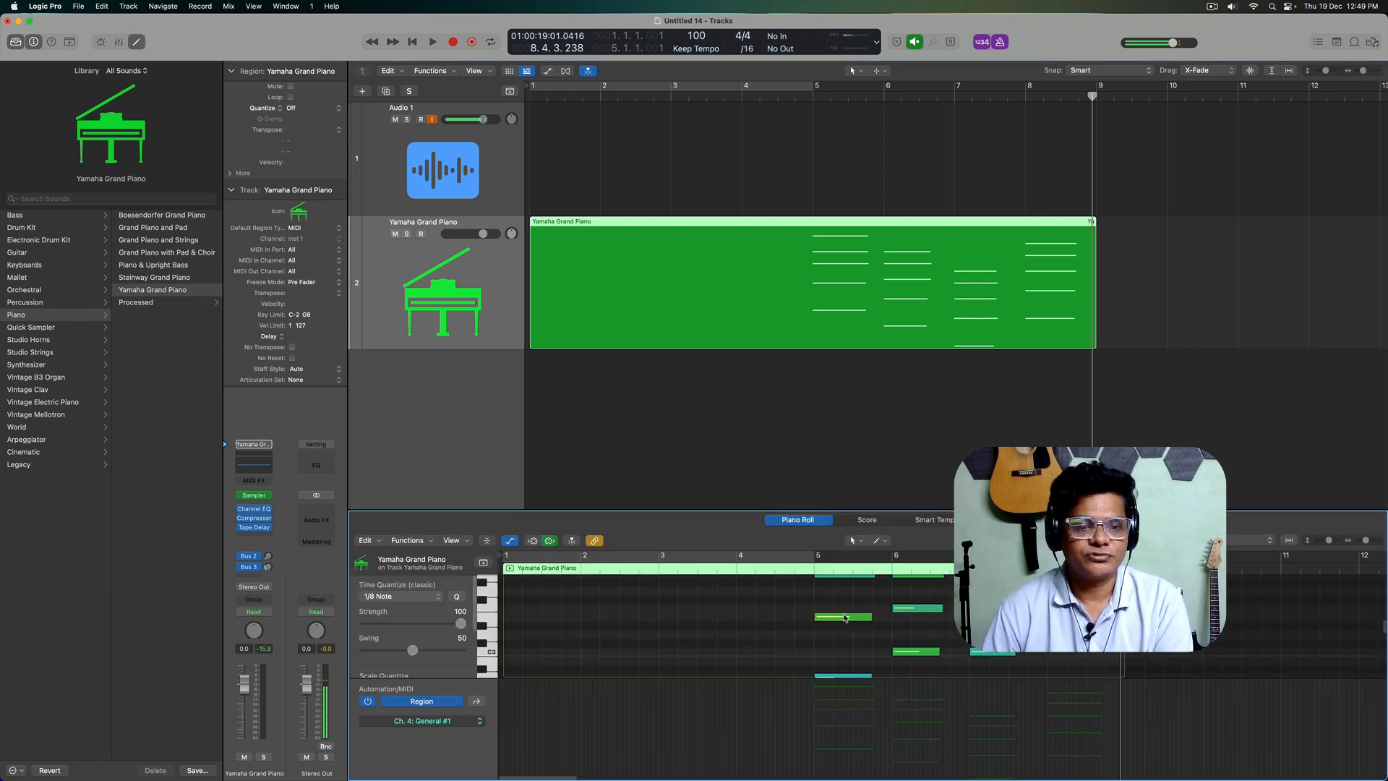
Step: Close the editor and trim the empty start of the Yamaha Grand Piano region so it begins at bar 5
key(e)
key(e)
click(836, 471)
click(627, 306)
drag(534, 344, 814, 352)
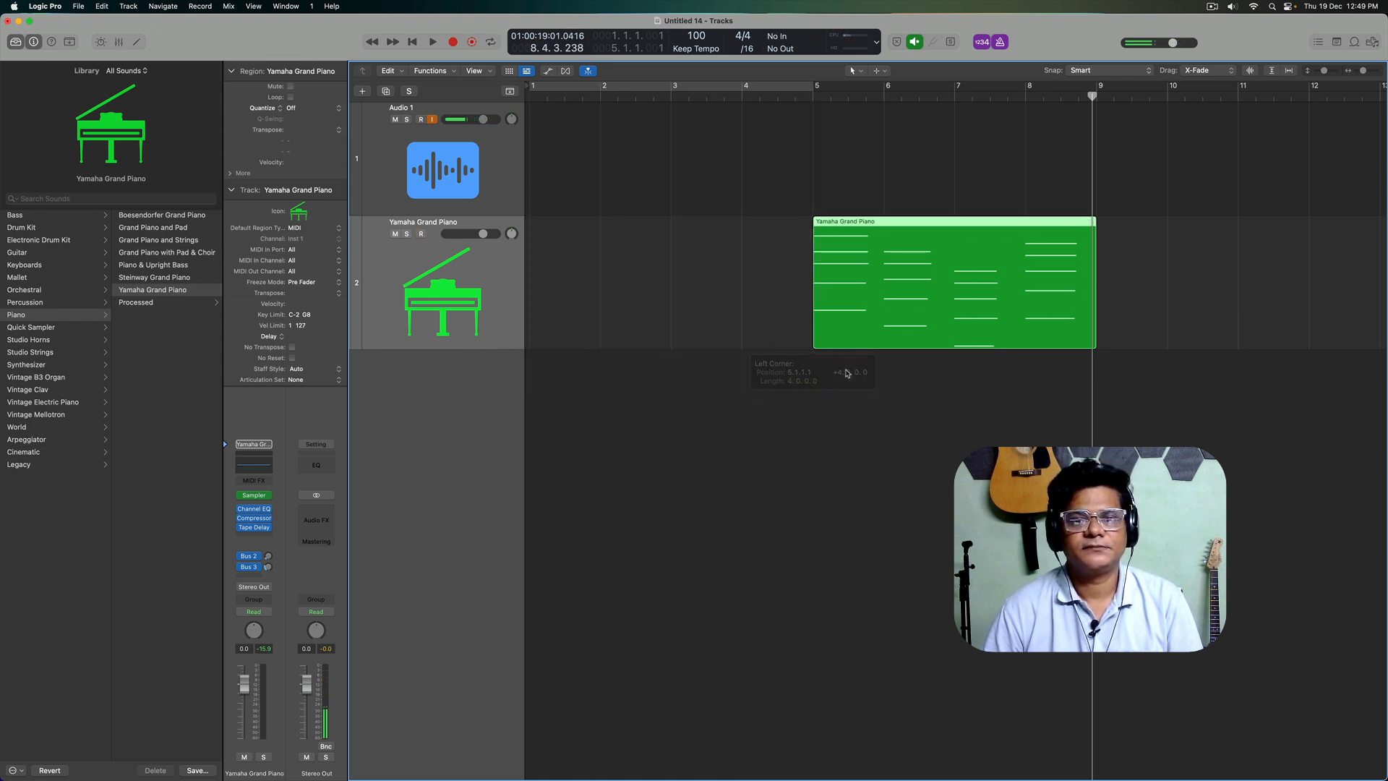
click(1008, 354)
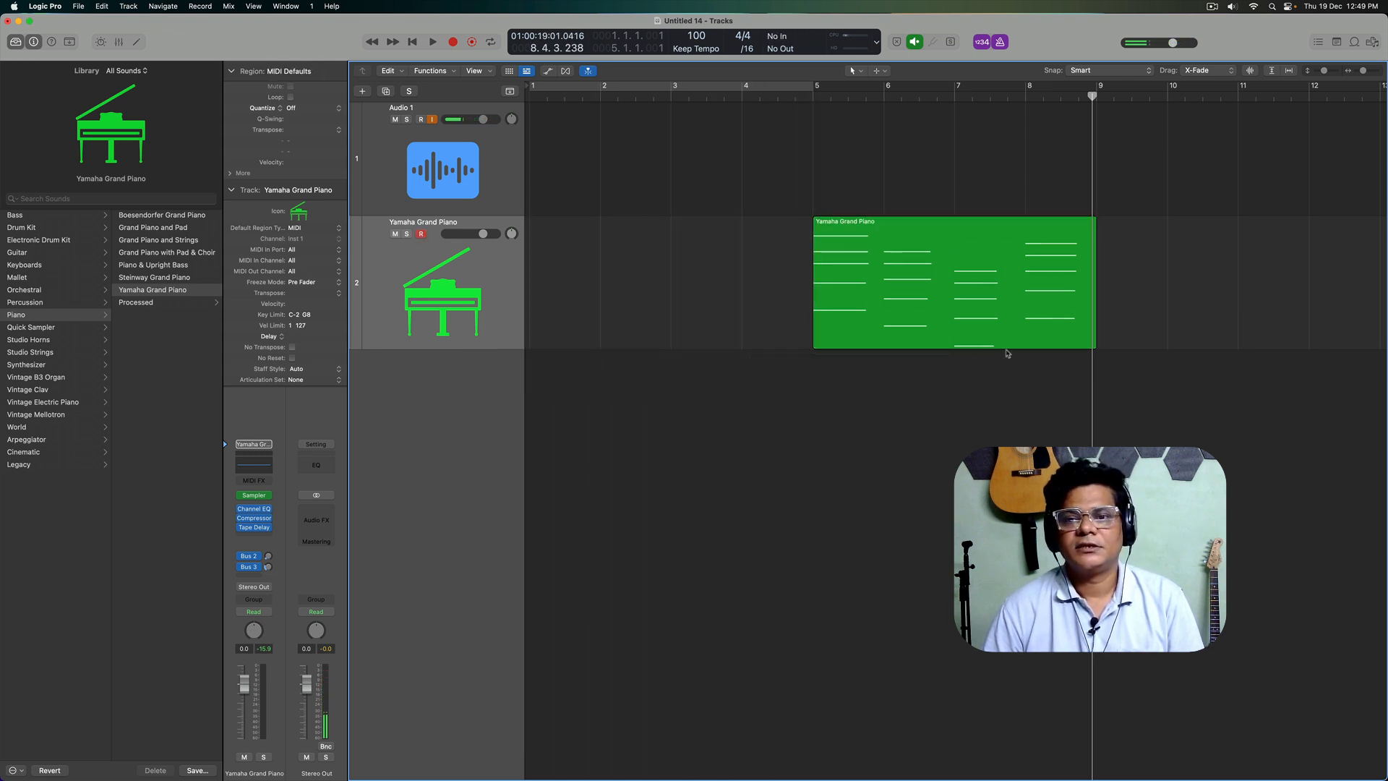
Step: Set the snap value to Bar and move the piano region to start at bar 6
click(1099, 71)
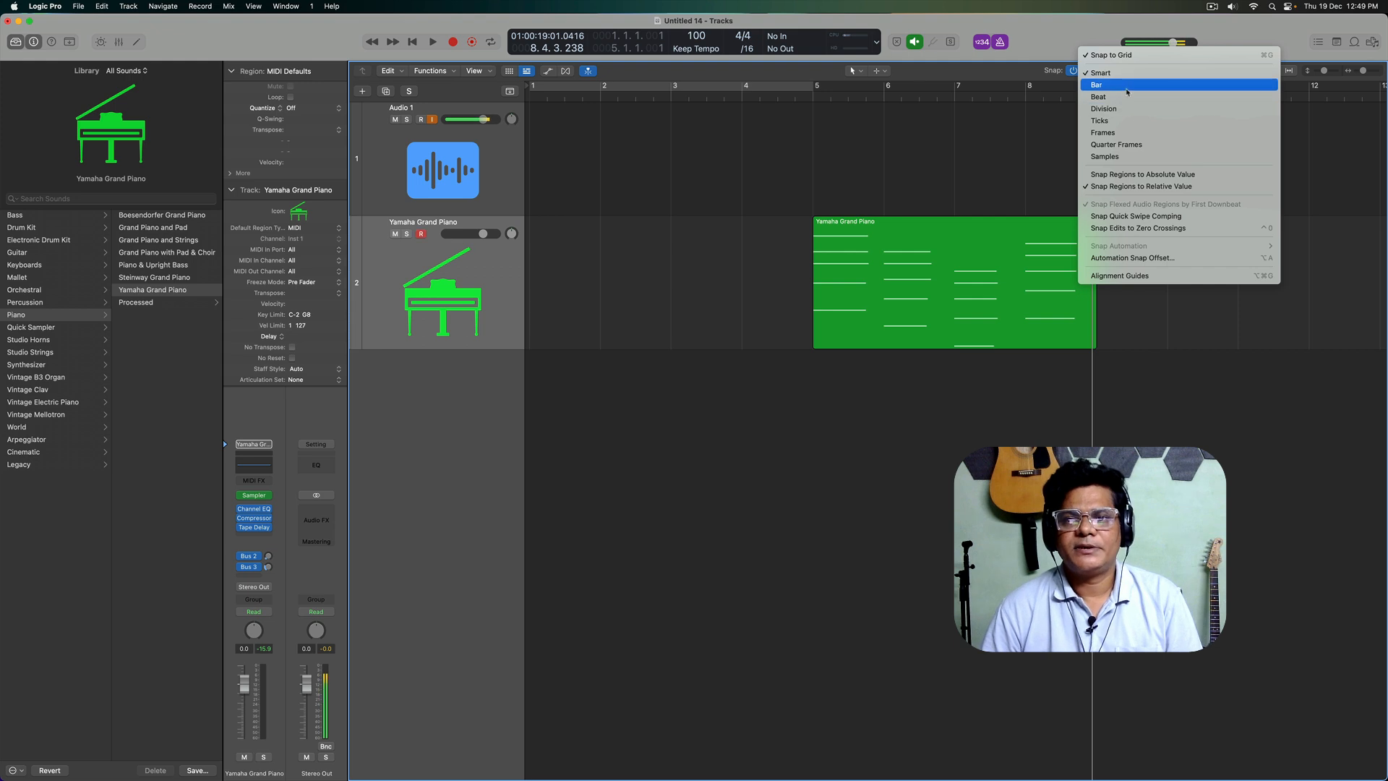
click(1125, 92)
drag(940, 256, 1024, 254)
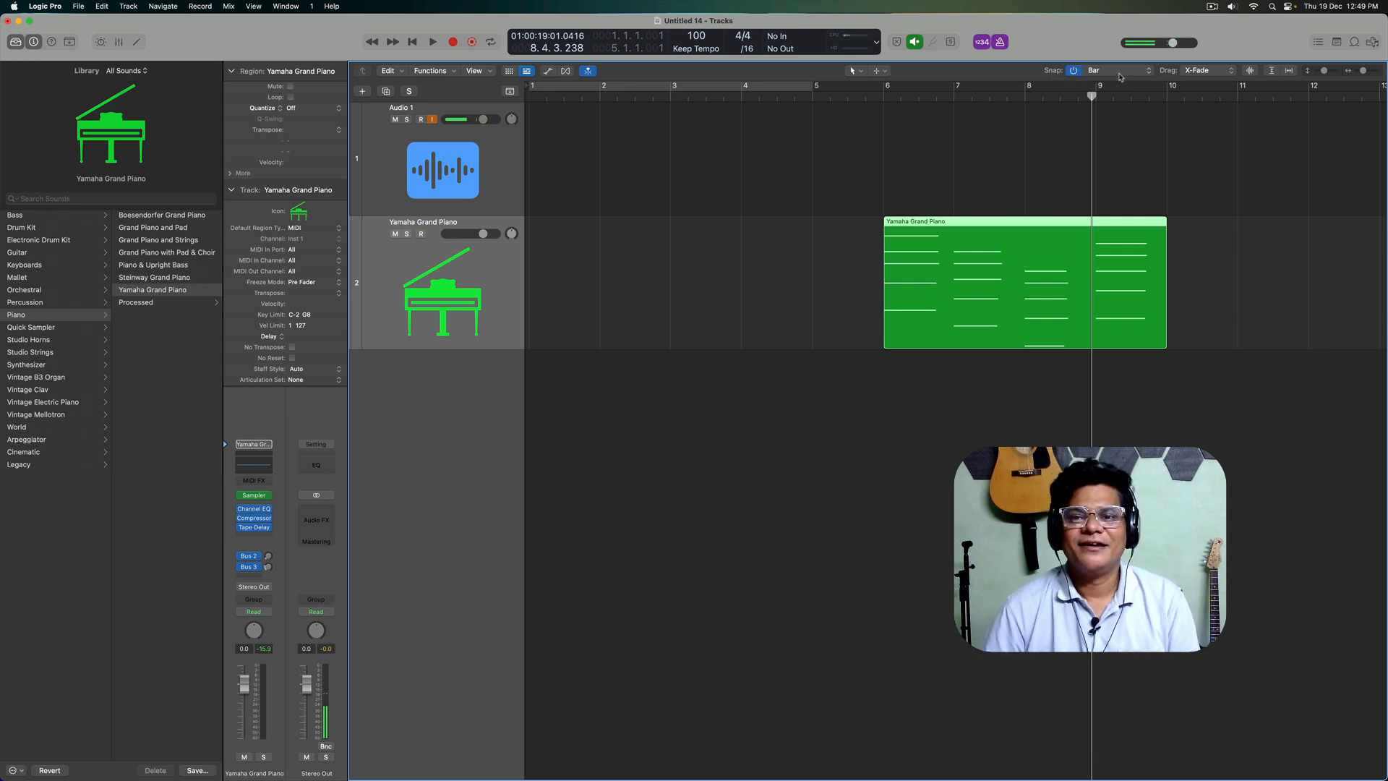
Step: Set the snap value to Beat and try shifting the piano region by a small amount
click(1119, 76)
click(1106, 83)
mouse_move(962, 267)
mouse_down()
mouse_move(888, 267)
mouse_move(953, 268)
mouse_up()
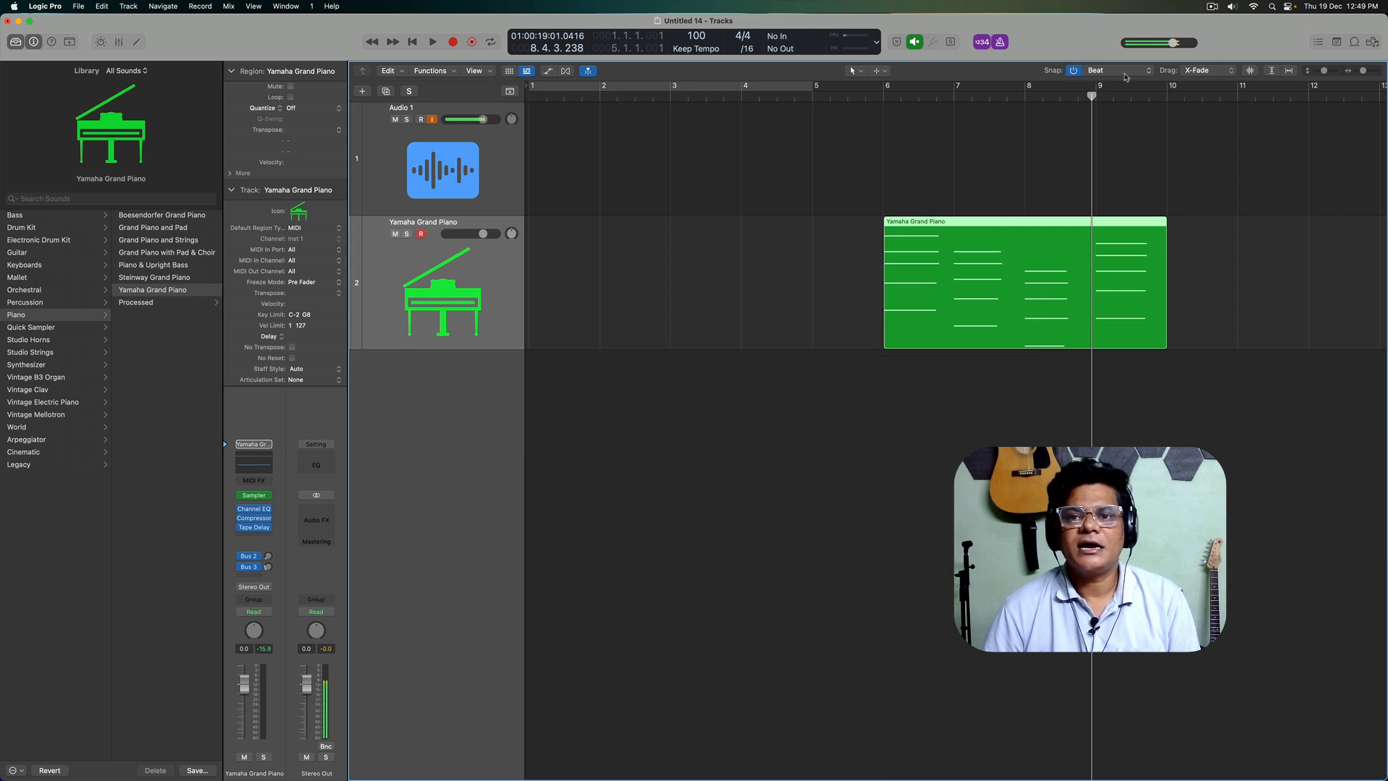
Step: Set the snap value to Bar and move the piano region to start at bar 1
click(1114, 70)
click(1114, 61)
drag(973, 287, 645, 275)
click(687, 380)
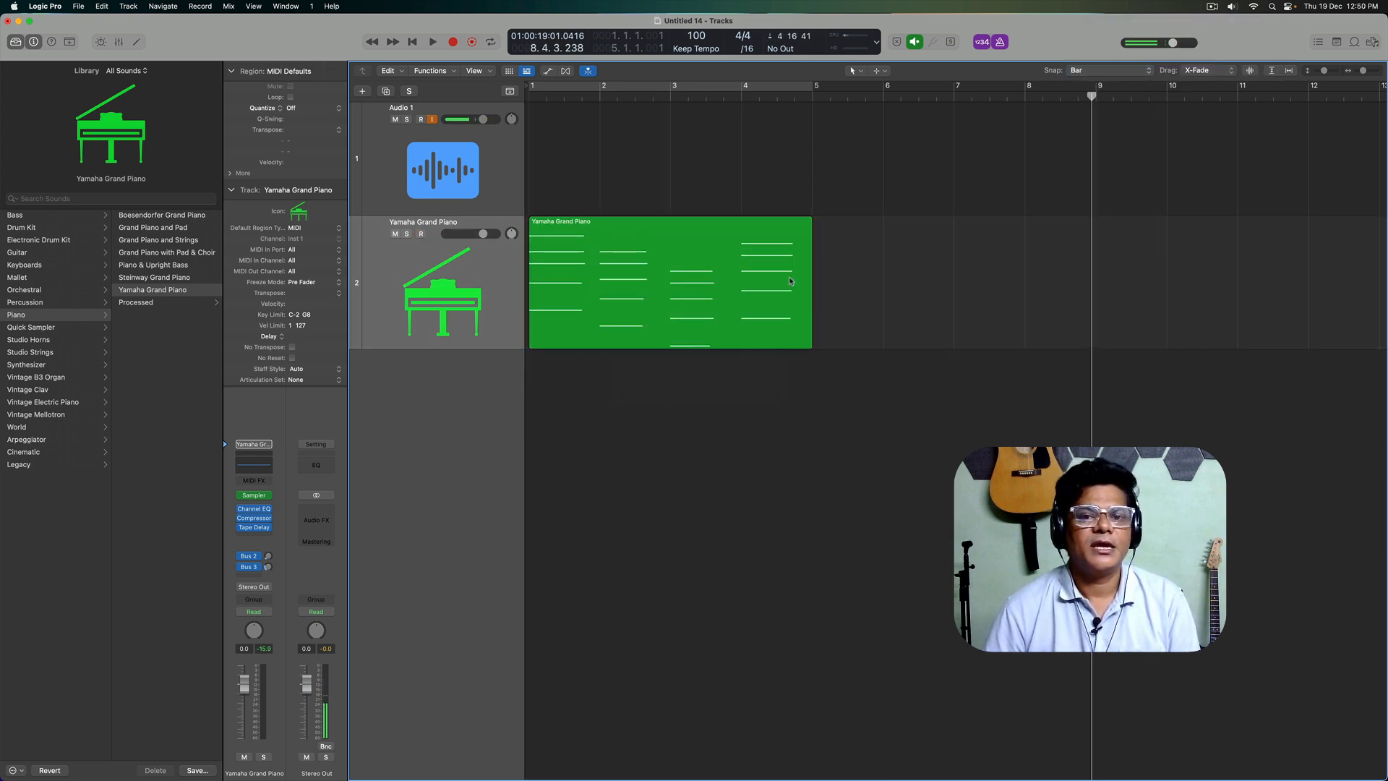
Step: Select the piano region and toggle its Loop setting on and off several times
click(752, 252)
drag(810, 220, 830, 284)
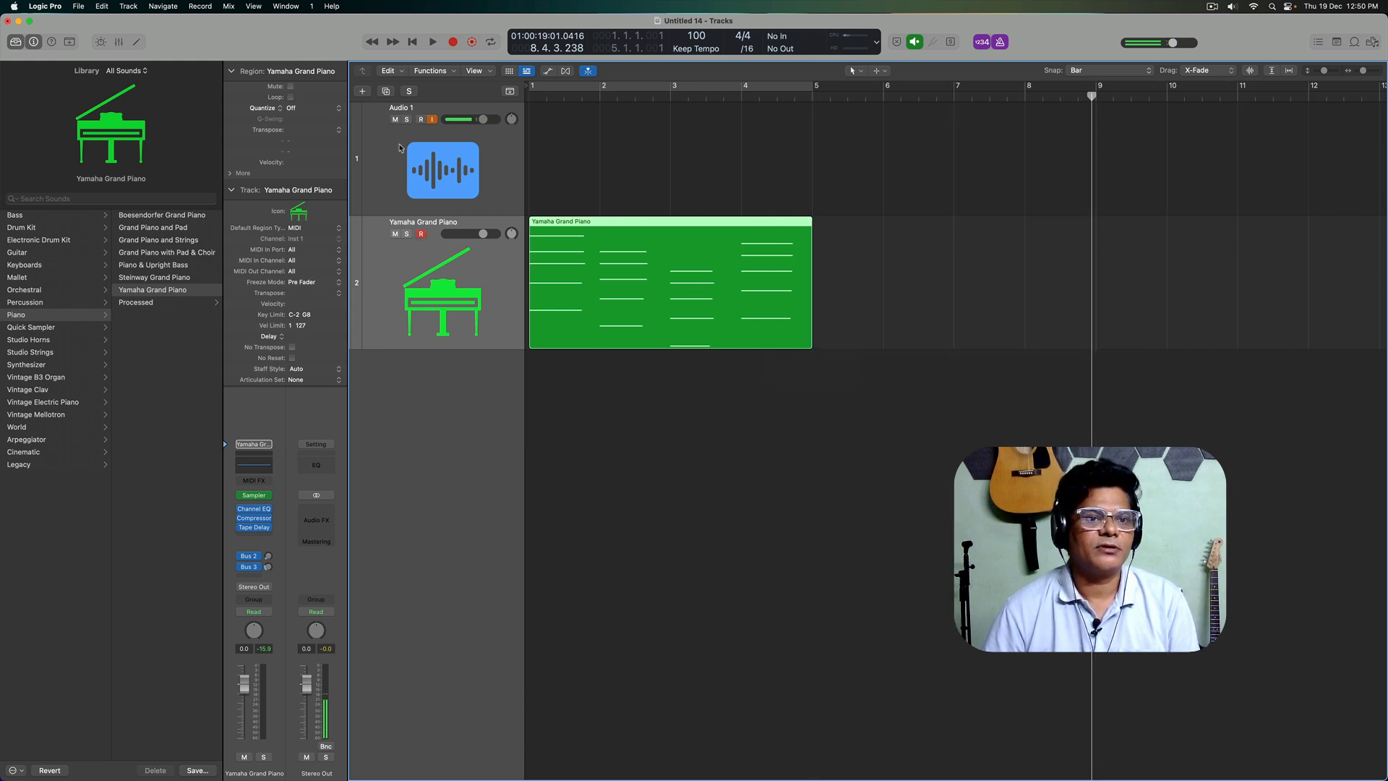
click(291, 97)
click(291, 97)
click(291, 97)
click(290, 97)
click(291, 97)
click(290, 97)
Step: Loop the piano region to a total of 12 bars and move it to start at bar 2
click(808, 213)
drag(809, 215, 1379, 300)
click(1382, 300)
drag(609, 242, 587, 191)
click(735, 449)
key(super+Up)
key(super+Up)
key(super+Up)
key(Return)
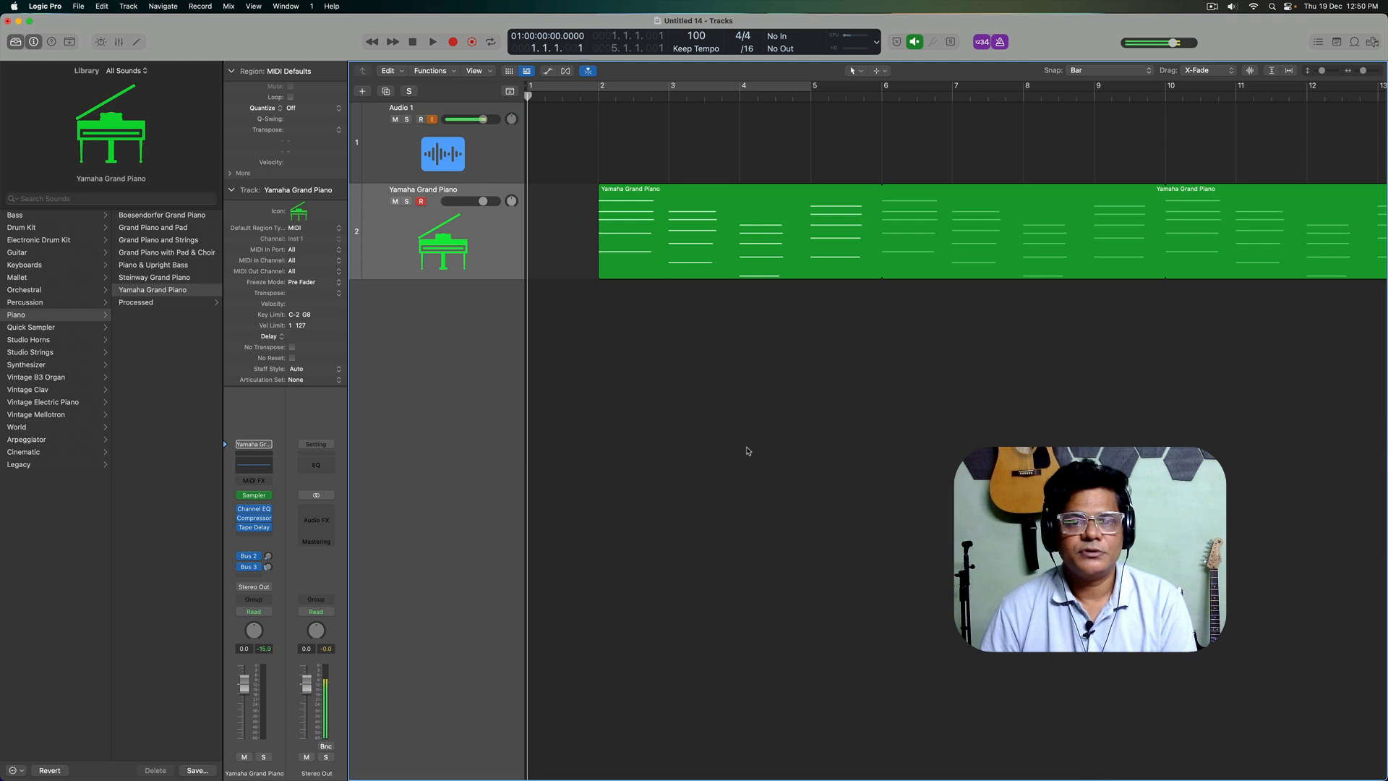
Step: Add another software instrument track and load the Steinway Grand Piano patch from the Piano category
double_click(457, 390)
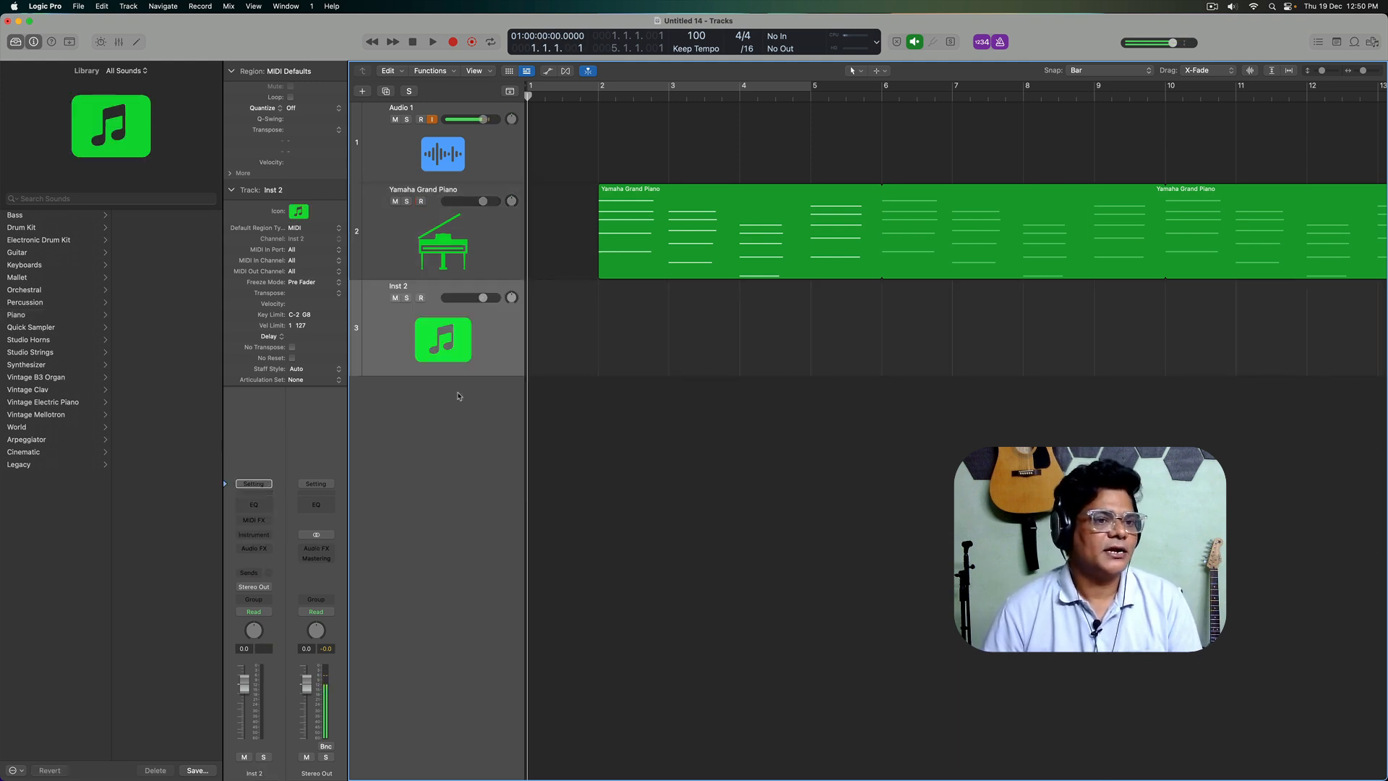
click(56, 318)
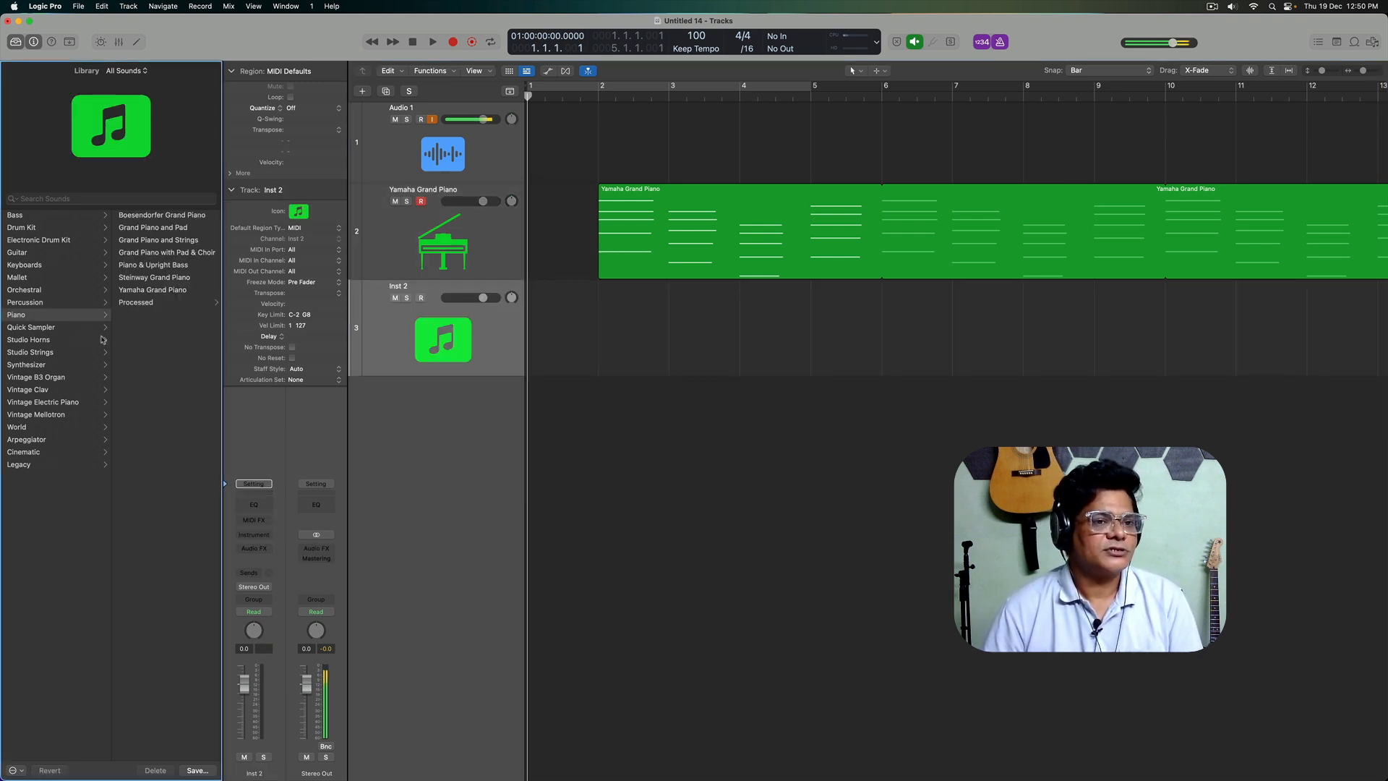
click(163, 278)
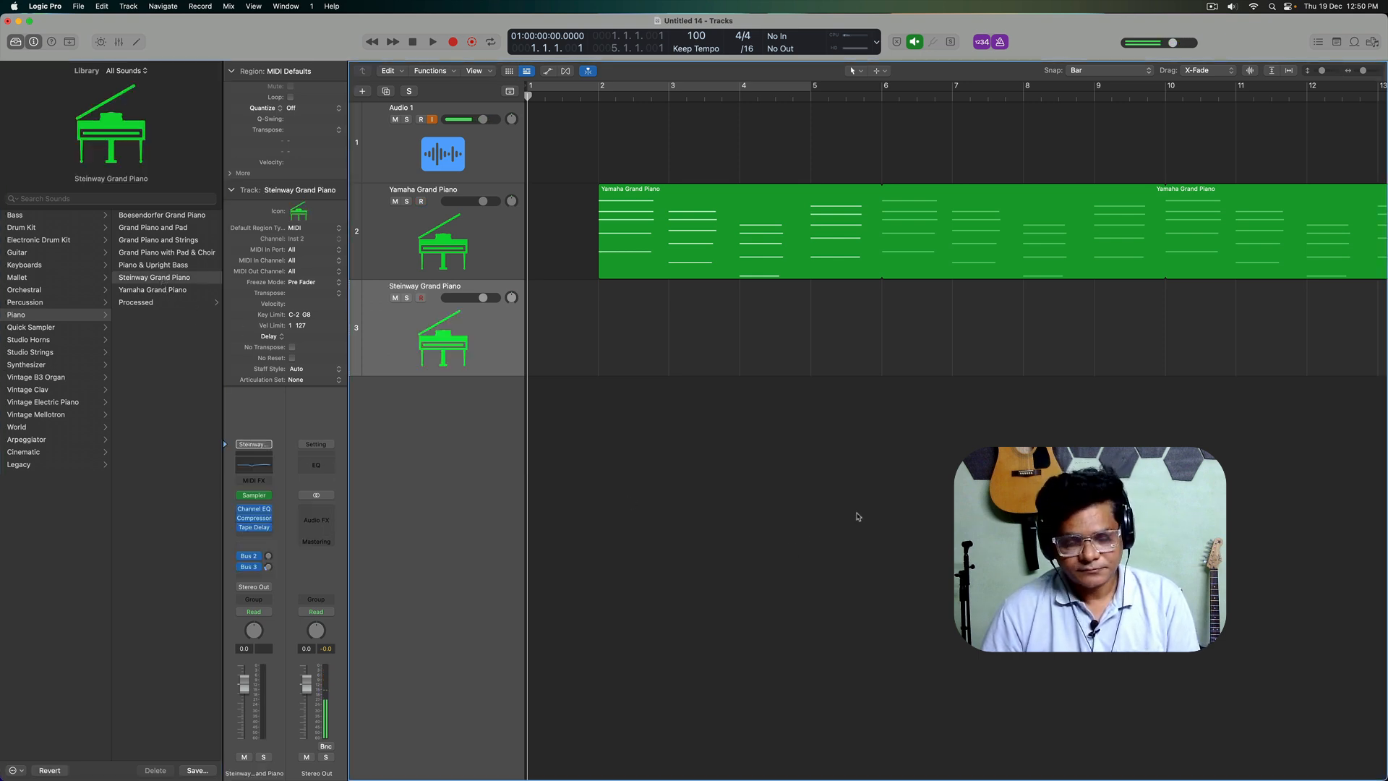
Step: Play the project from the beginning to rehearse along with the chords on the Steinway Grand Piano track
key(space)
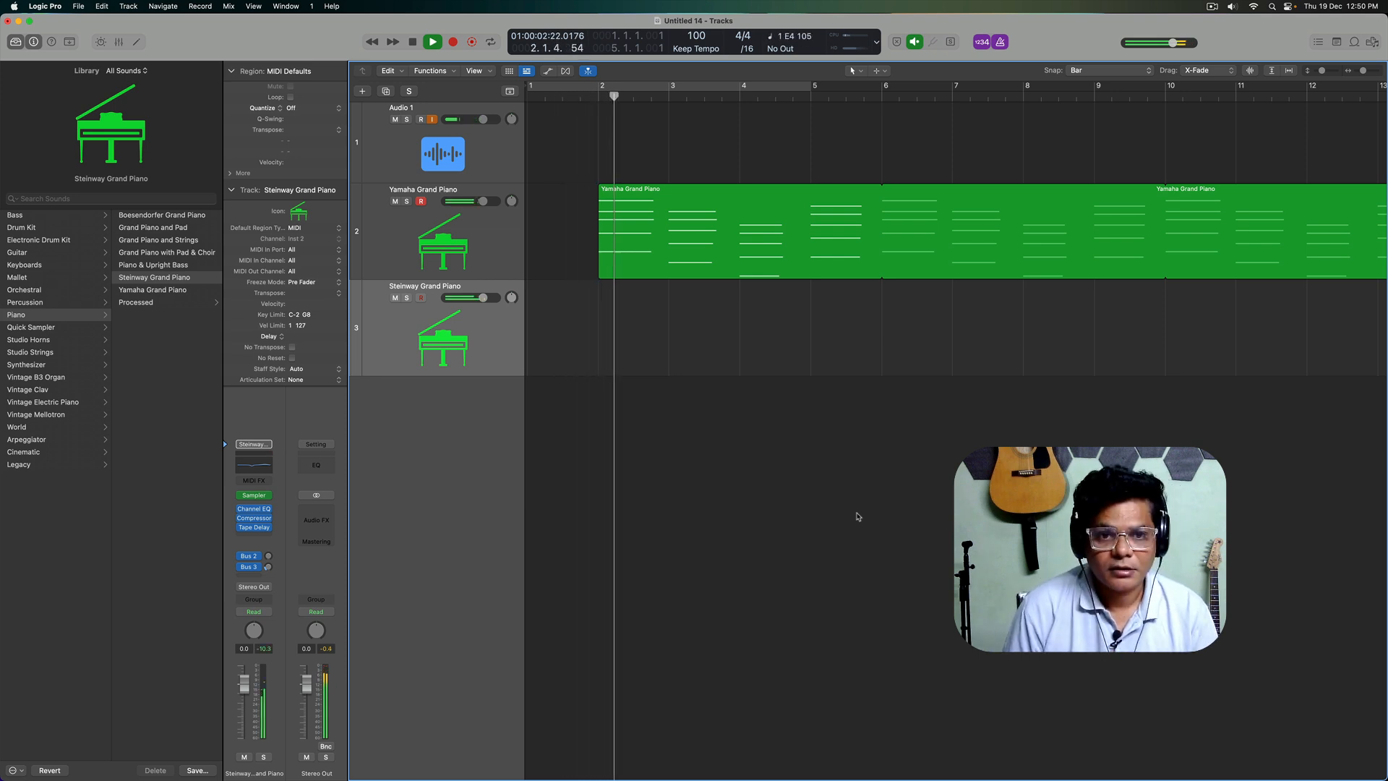
key(space)
key(Return)
key(space)
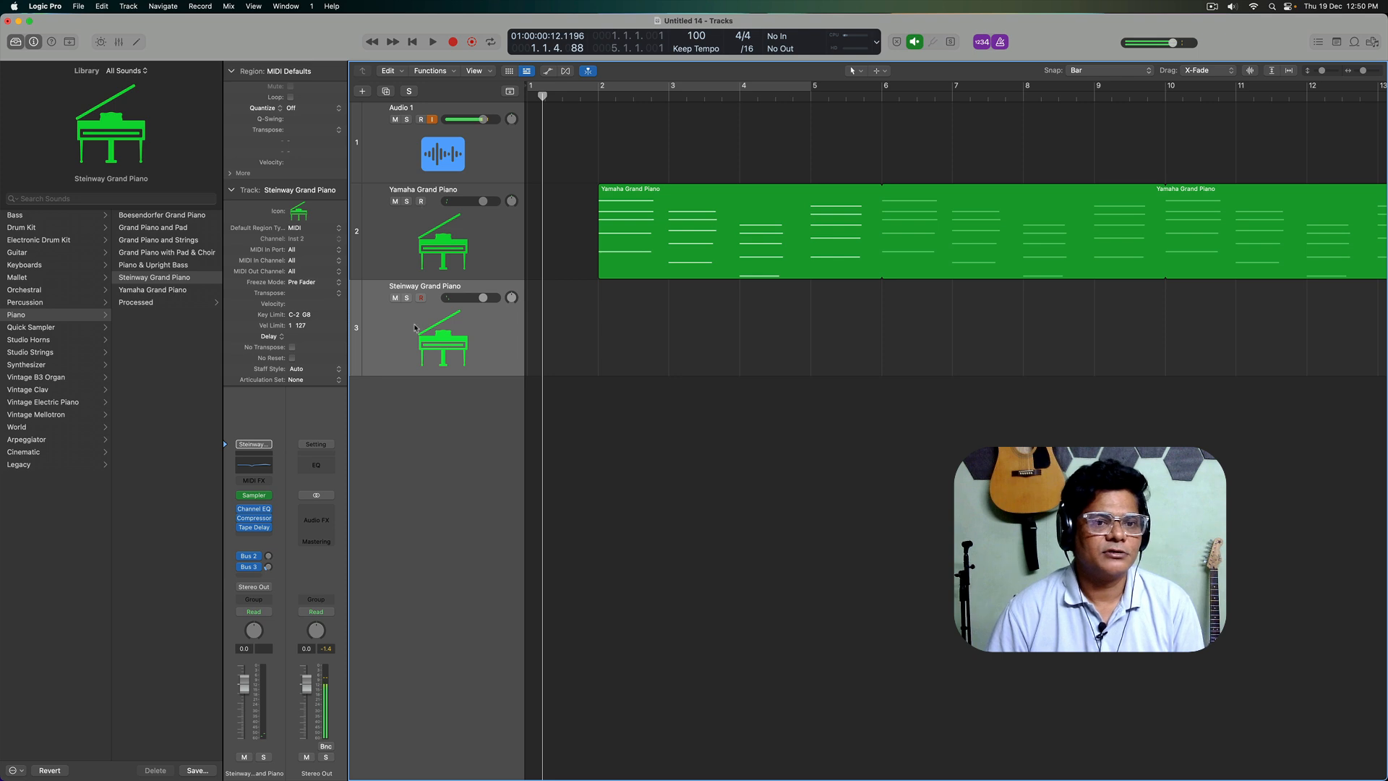
Step: Record a first melody take on the Steinway Grand Piano track and delete the recorded region
key(r)
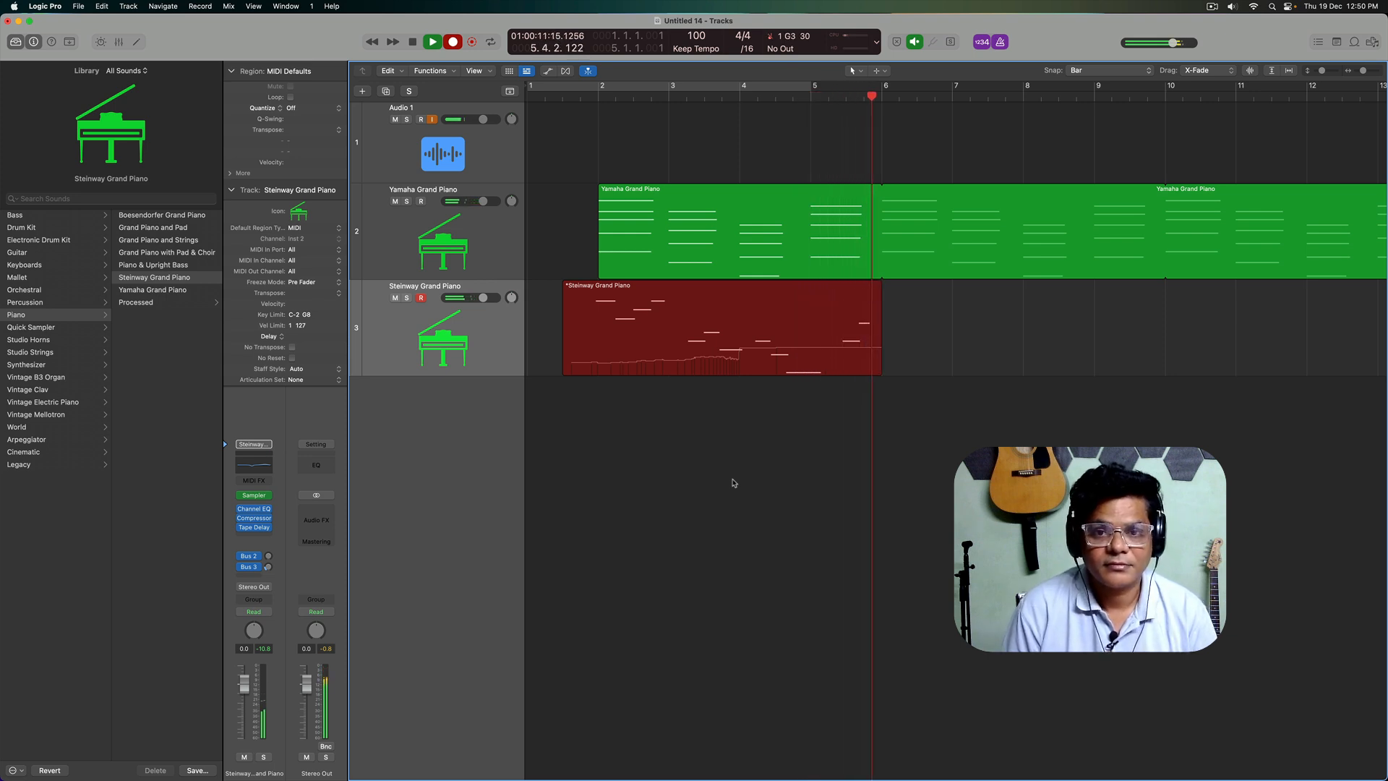
key(space)
click(734, 483)
click(688, 362)
key(Delete)
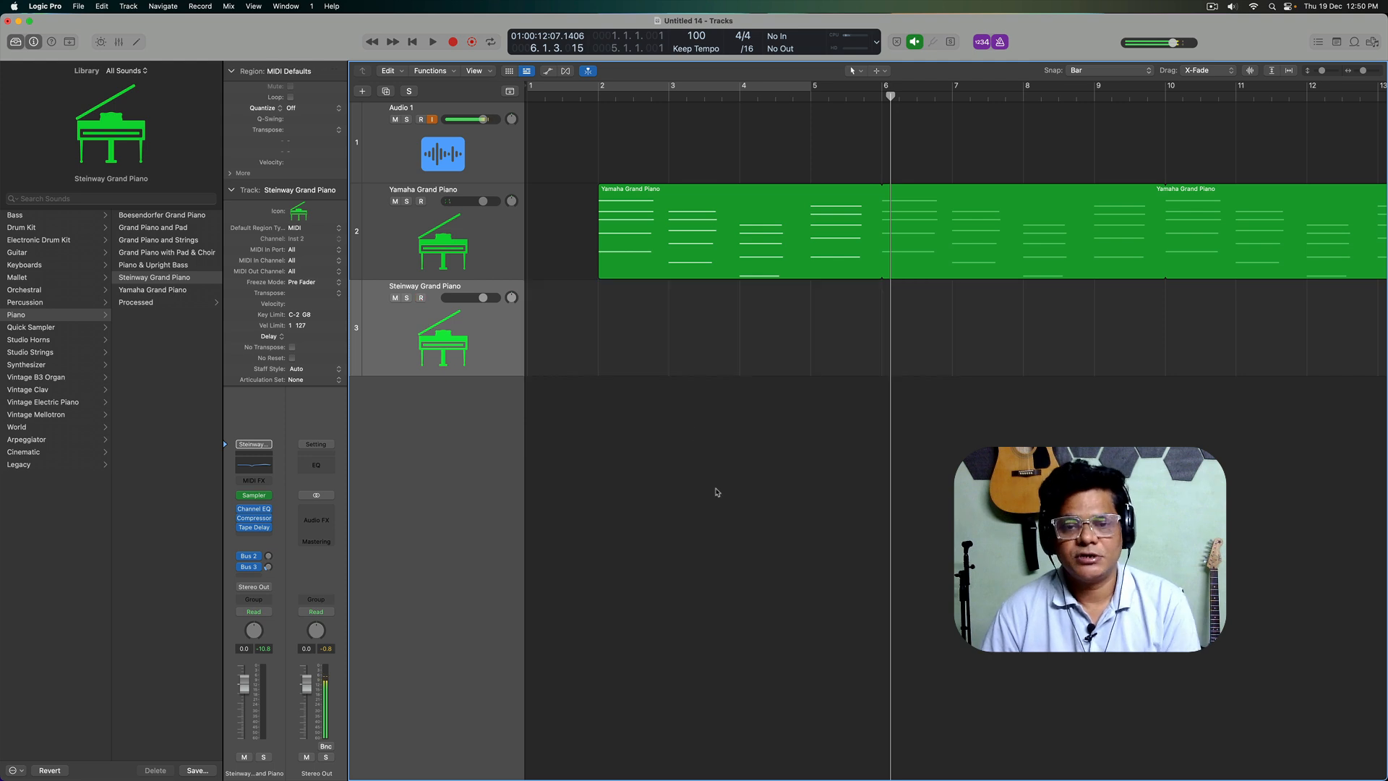
Step: Record a new melody on the Steinway Grand Piano track from the project start and open the take in the Piano Roll
key(Return)
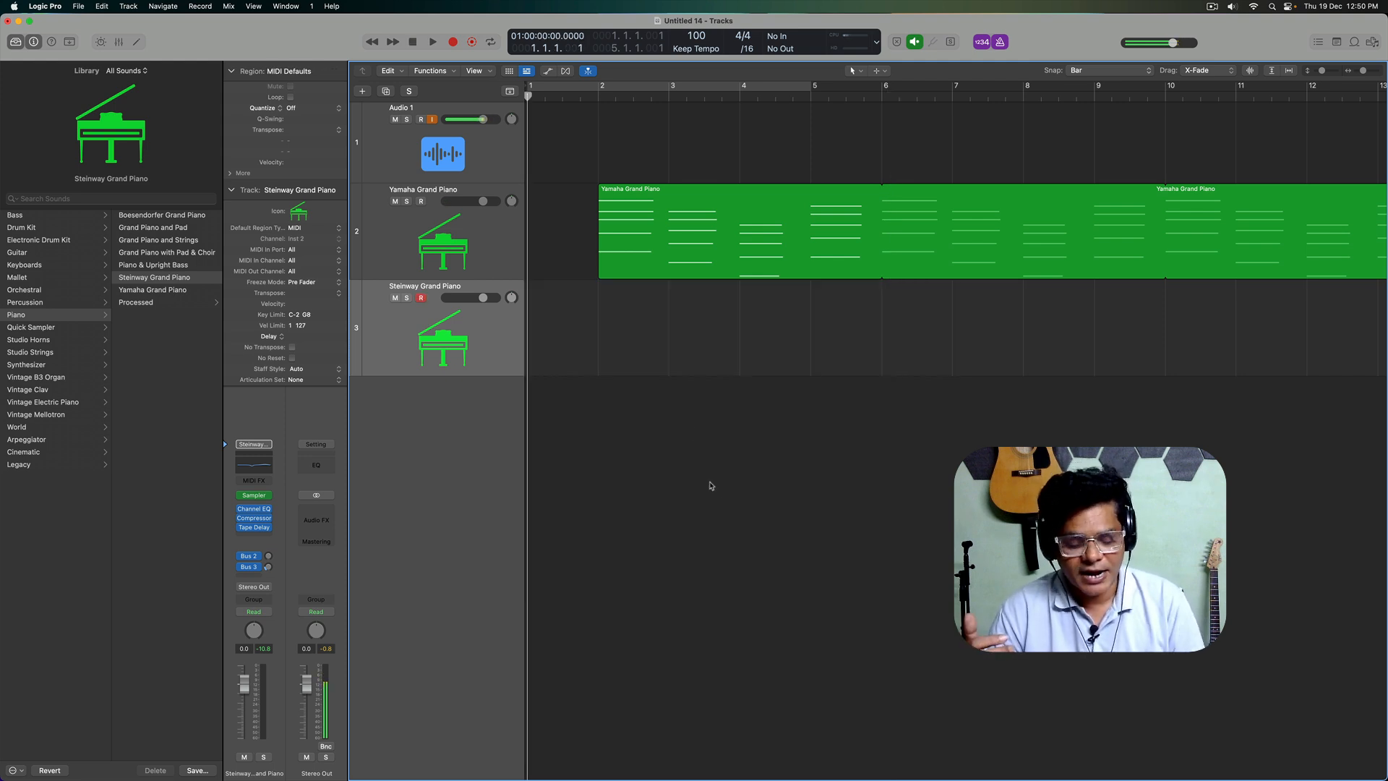
key(r)
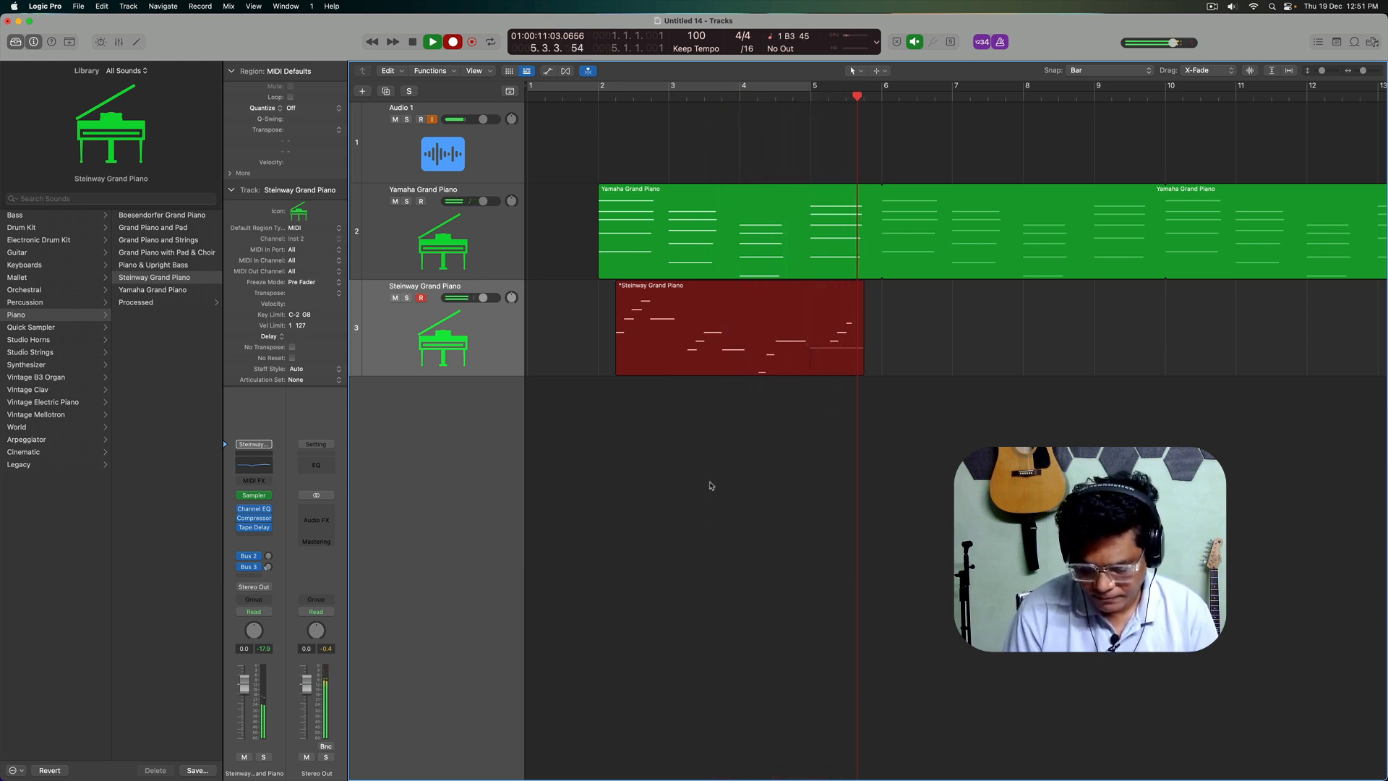
key(space)
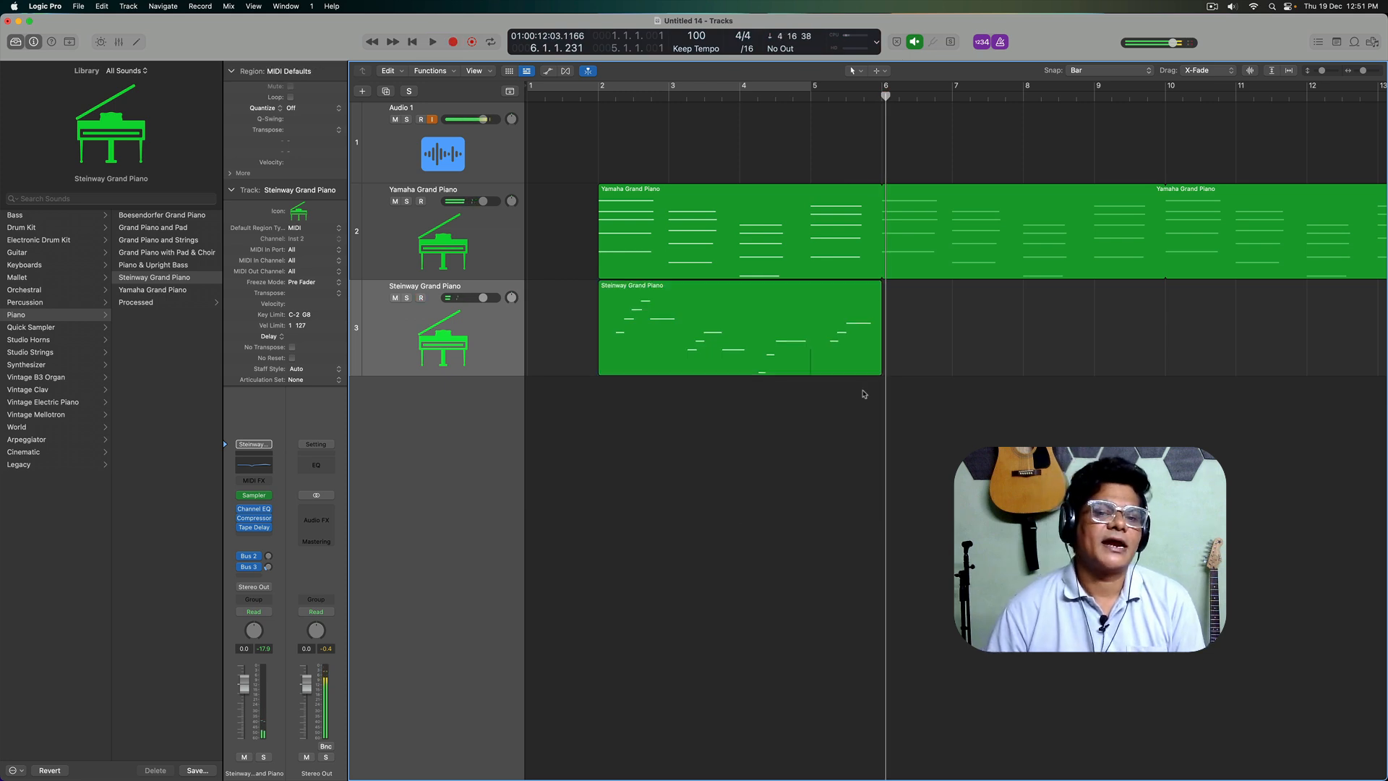
double_click(773, 342)
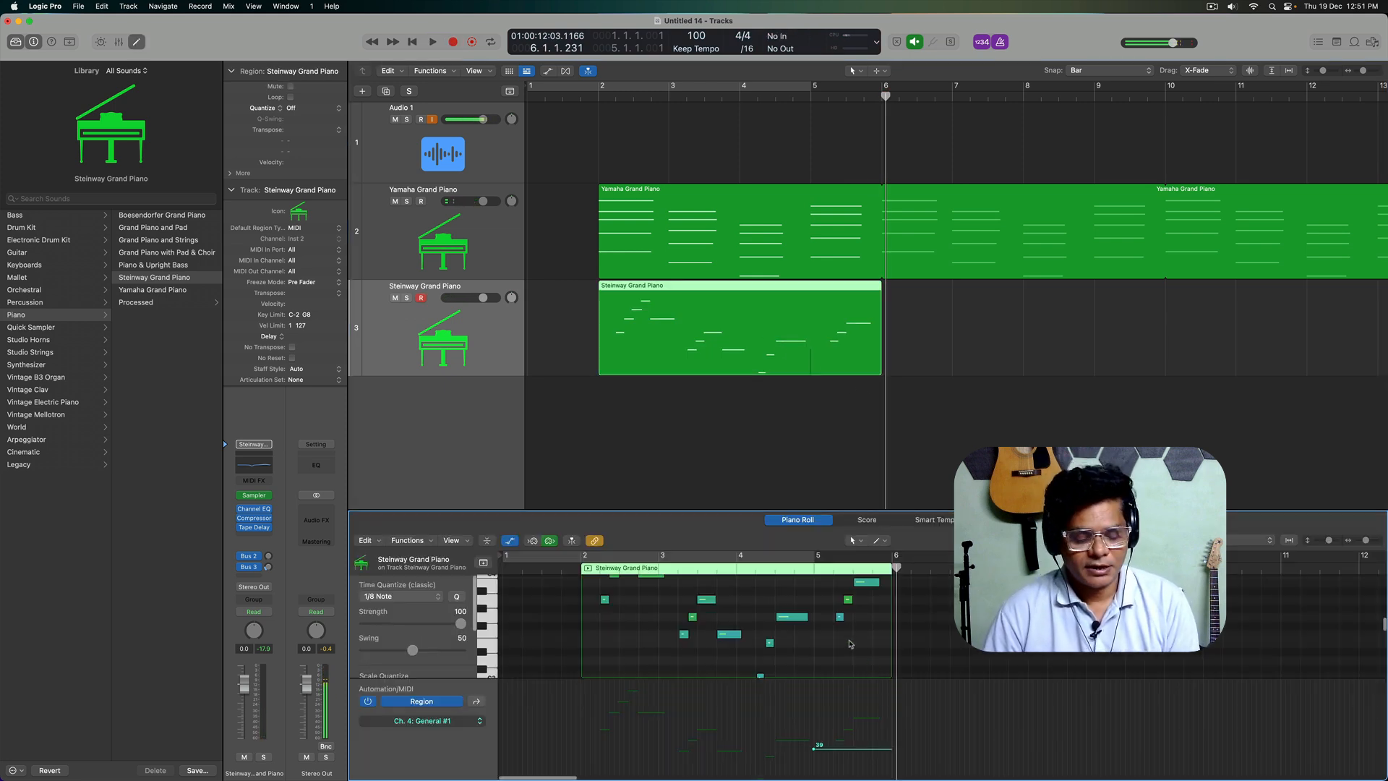
click(912, 390)
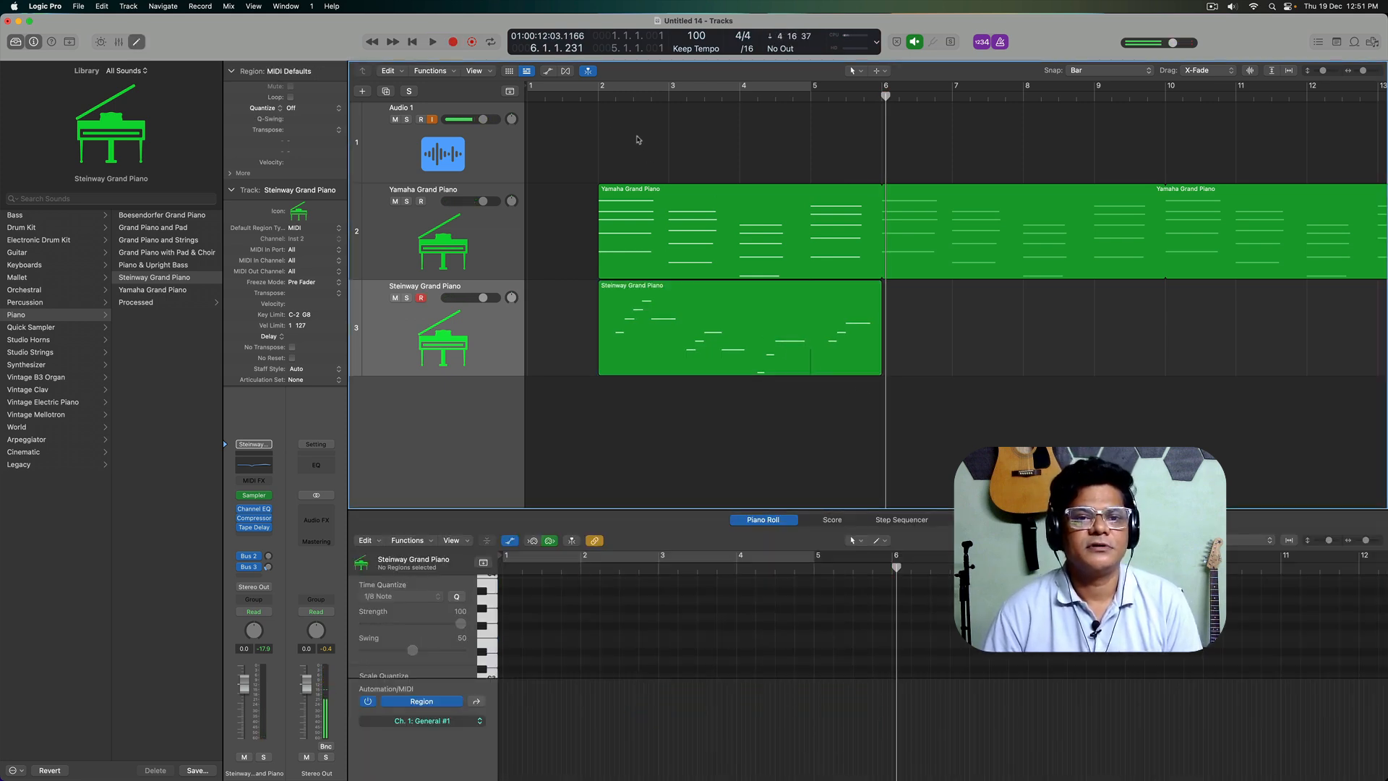
Step: Play both piano parts from just before bar 2 and loop the Steinway Grand Piano region up to bar 14
click(593, 97)
key(space)
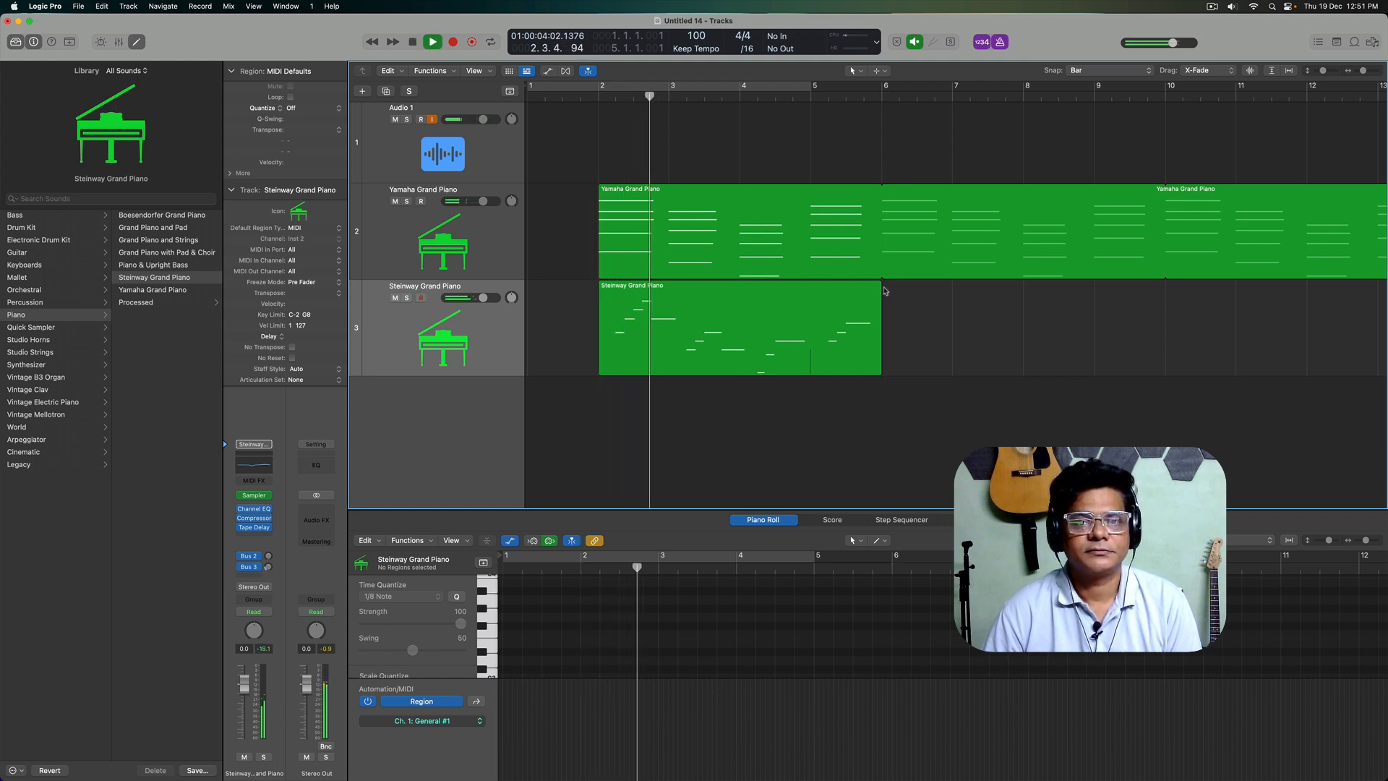
drag(884, 289, 1184, 350)
scroll(1160, 376, down, 3)
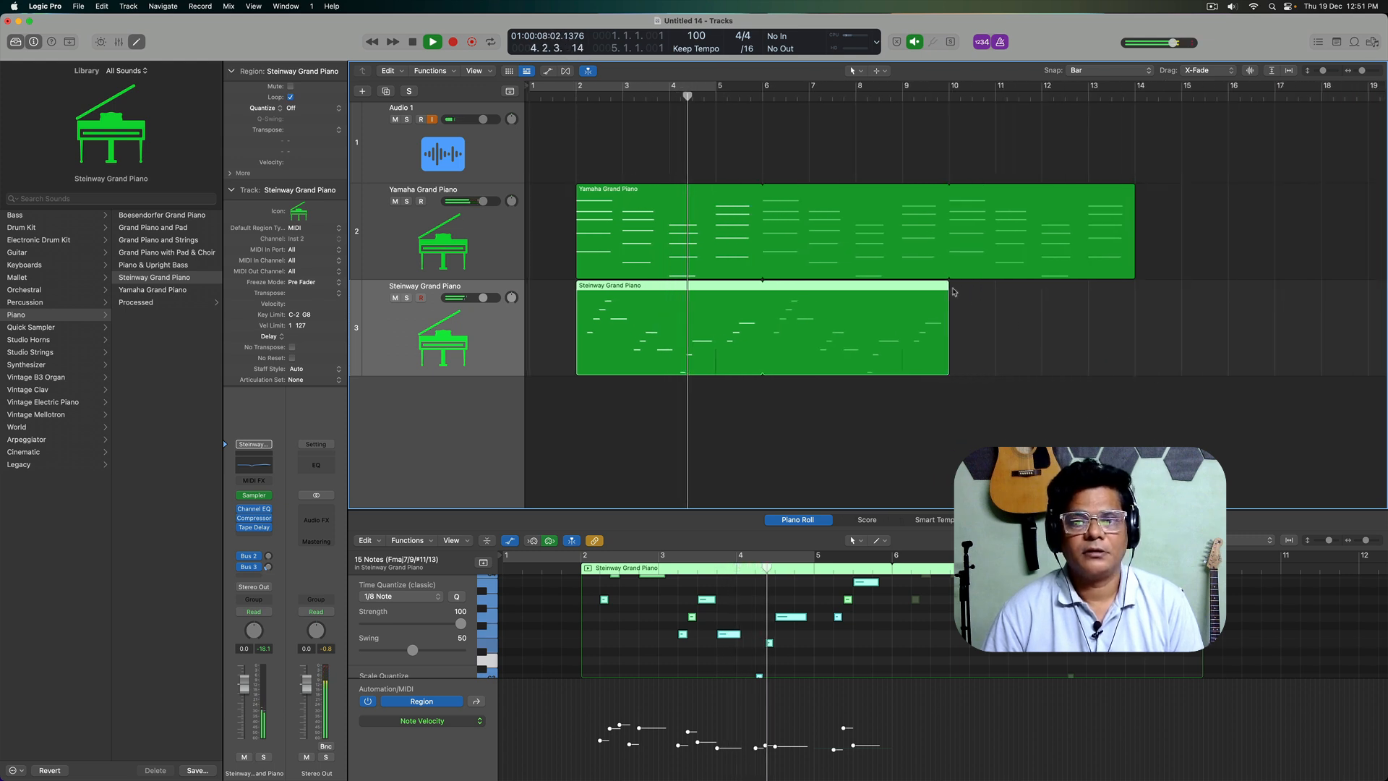
drag(955, 293, 1137, 375)
scroll(1193, 344, down, 3)
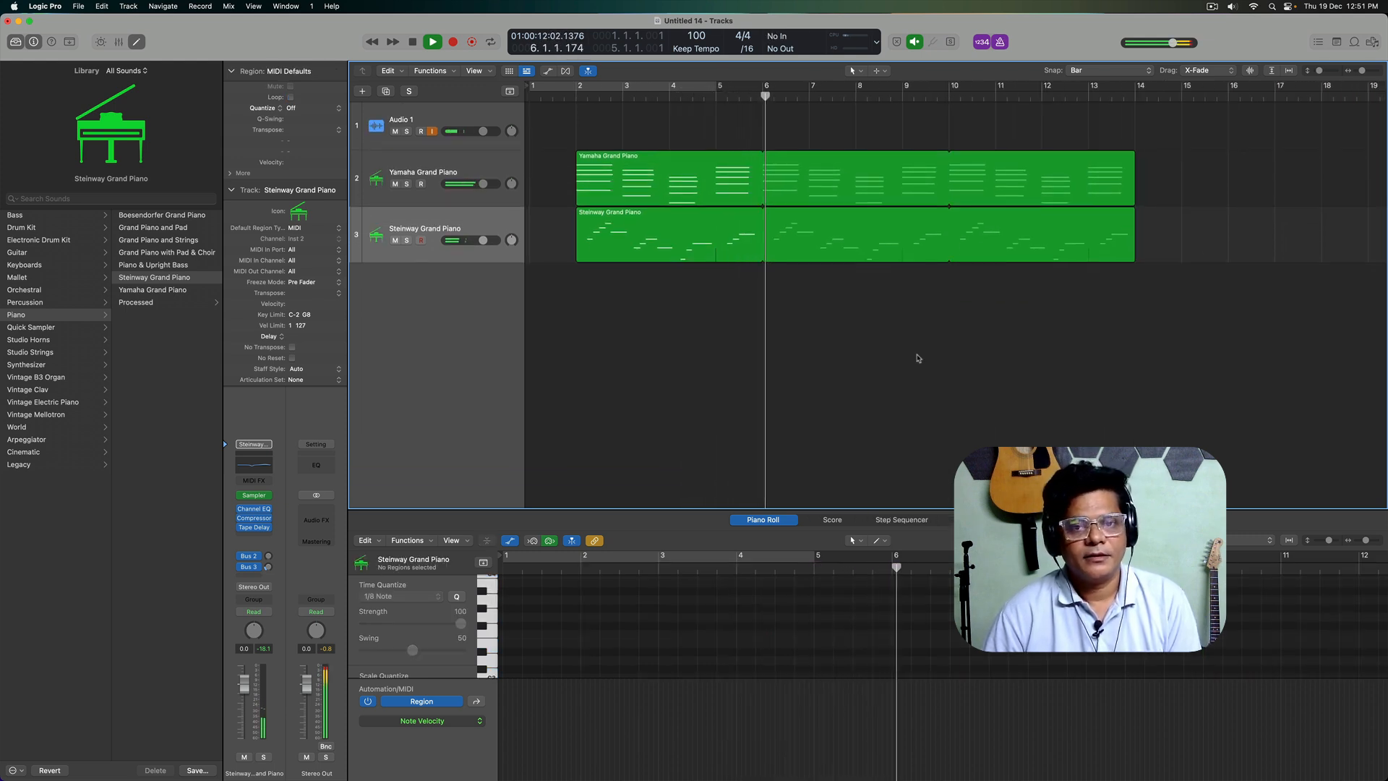
key(space)
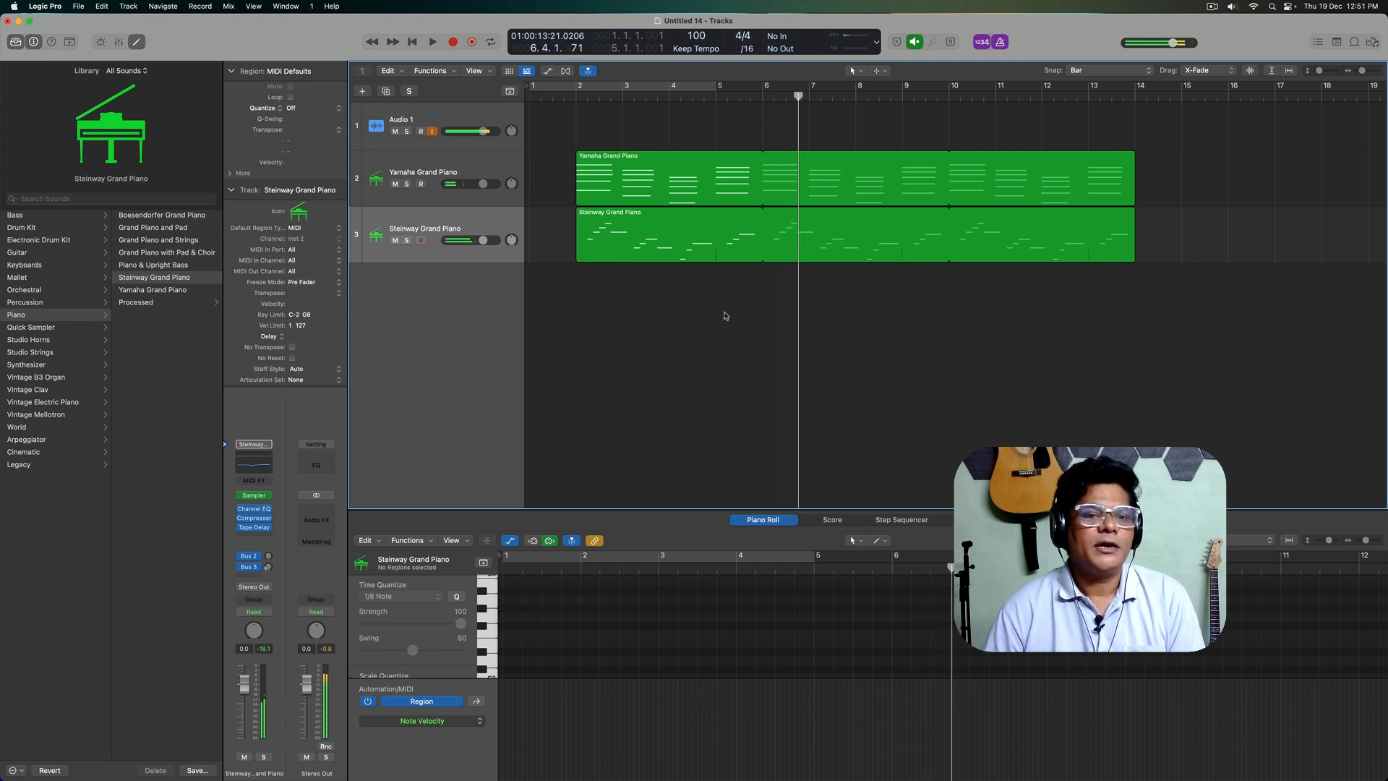
Step: Add a software instrument track with the Liverpool Bass patch and inspect its Bass Amp Designer and Compressor plug-ins
double_click(459, 370)
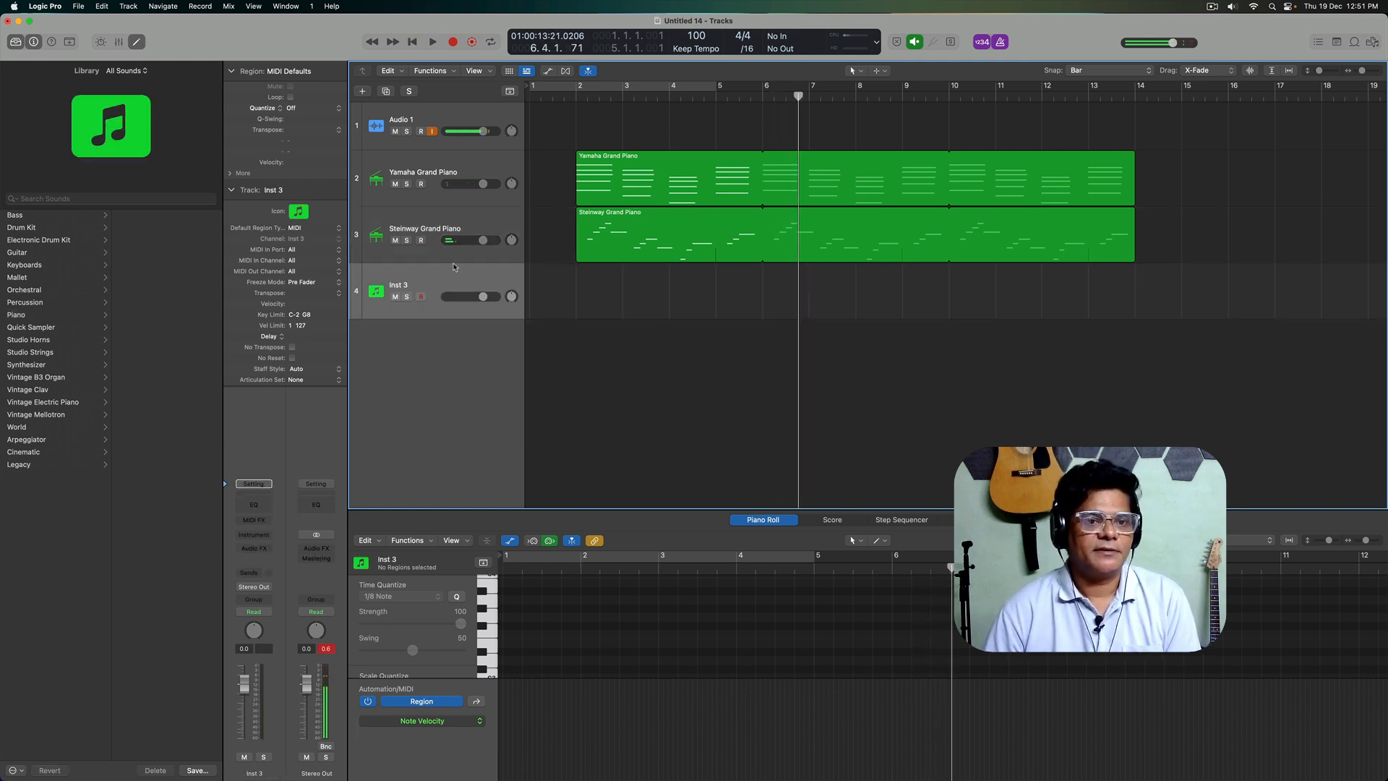
click(29, 215)
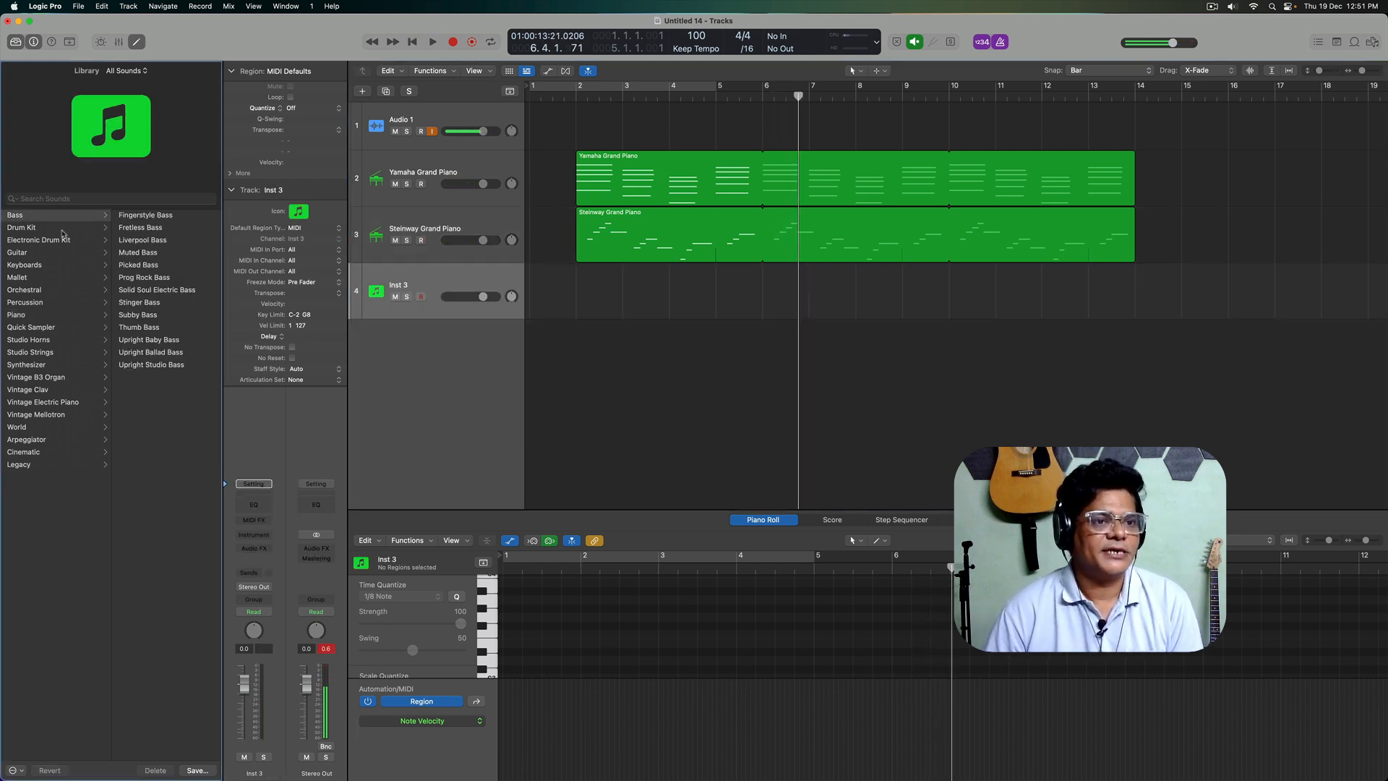
click(149, 241)
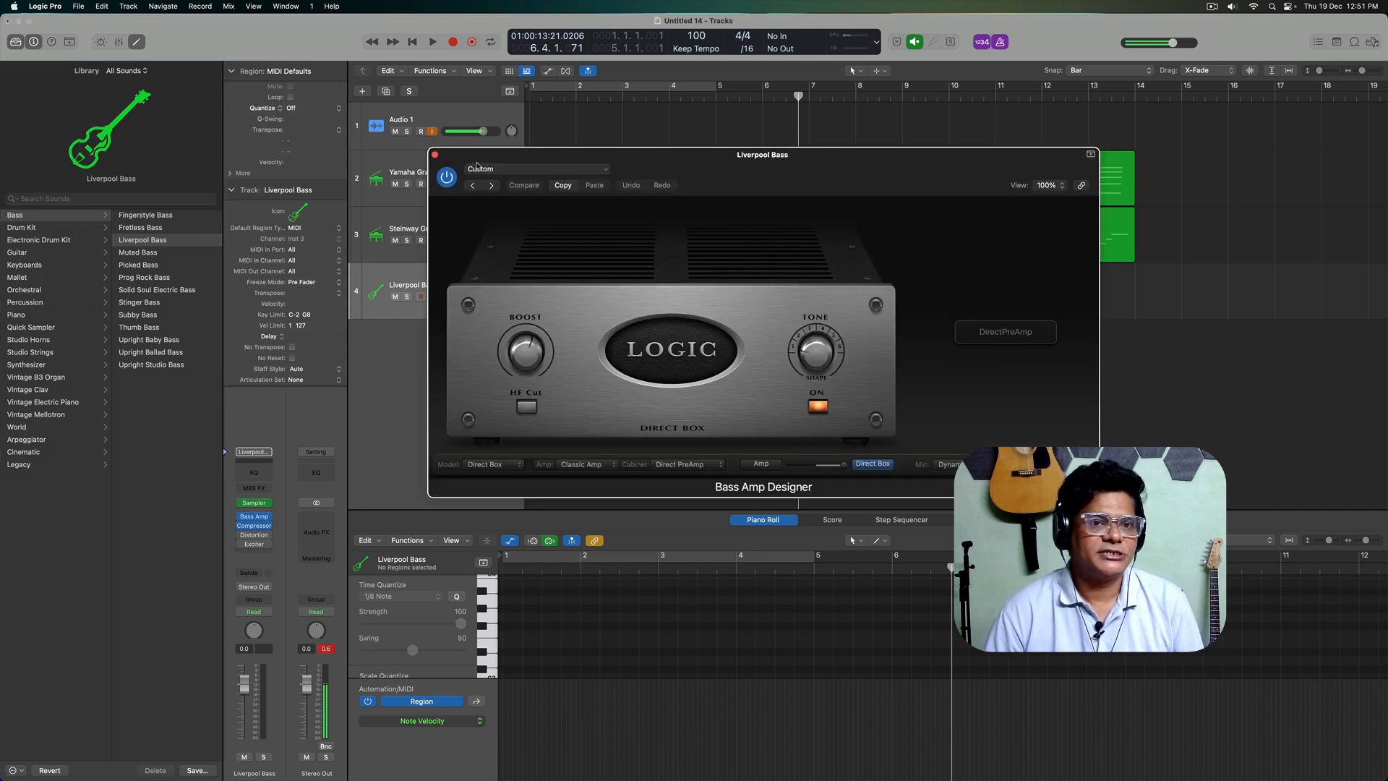
click(435, 154)
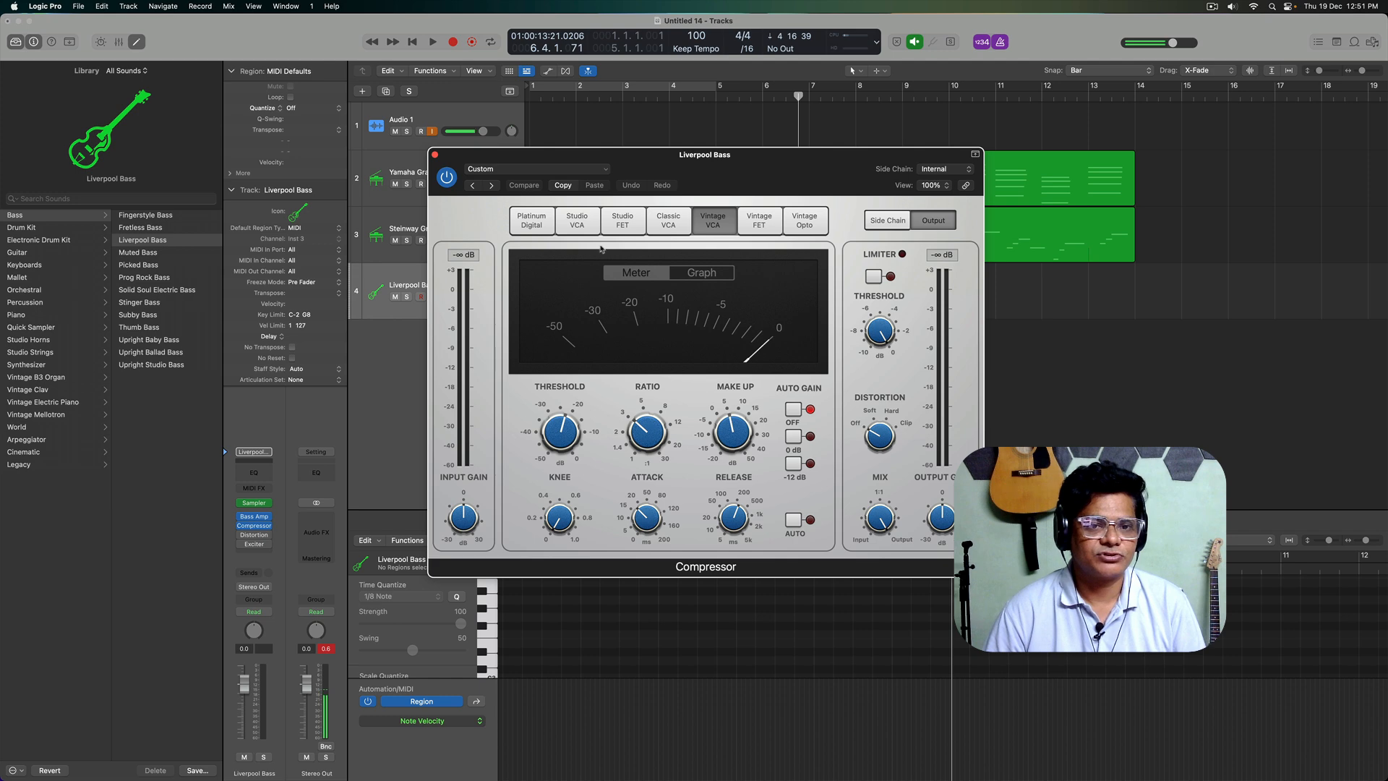
click(434, 154)
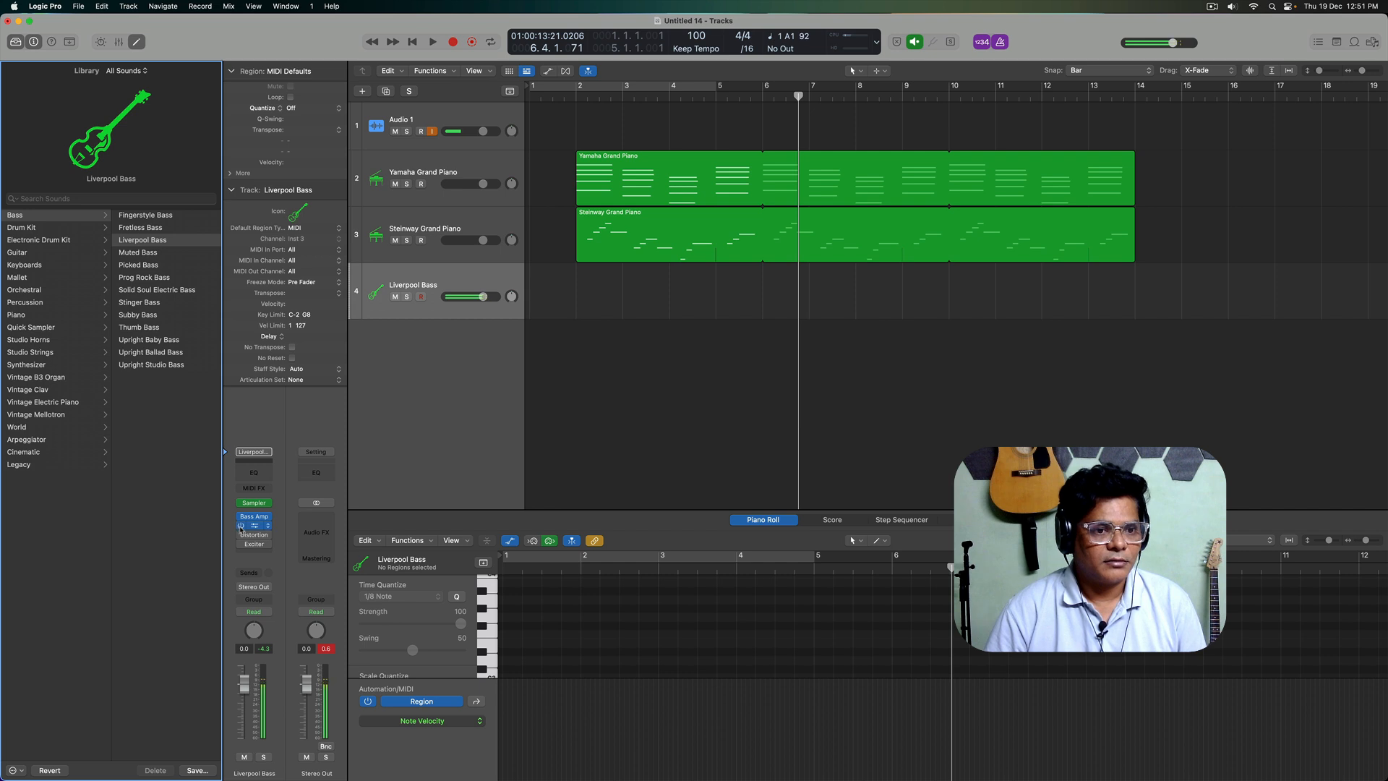
Step: Record a bass line on the Liverpool Bass track from the project start and select all its notes in the Piano Roll
click(662, 376)
key(Return)
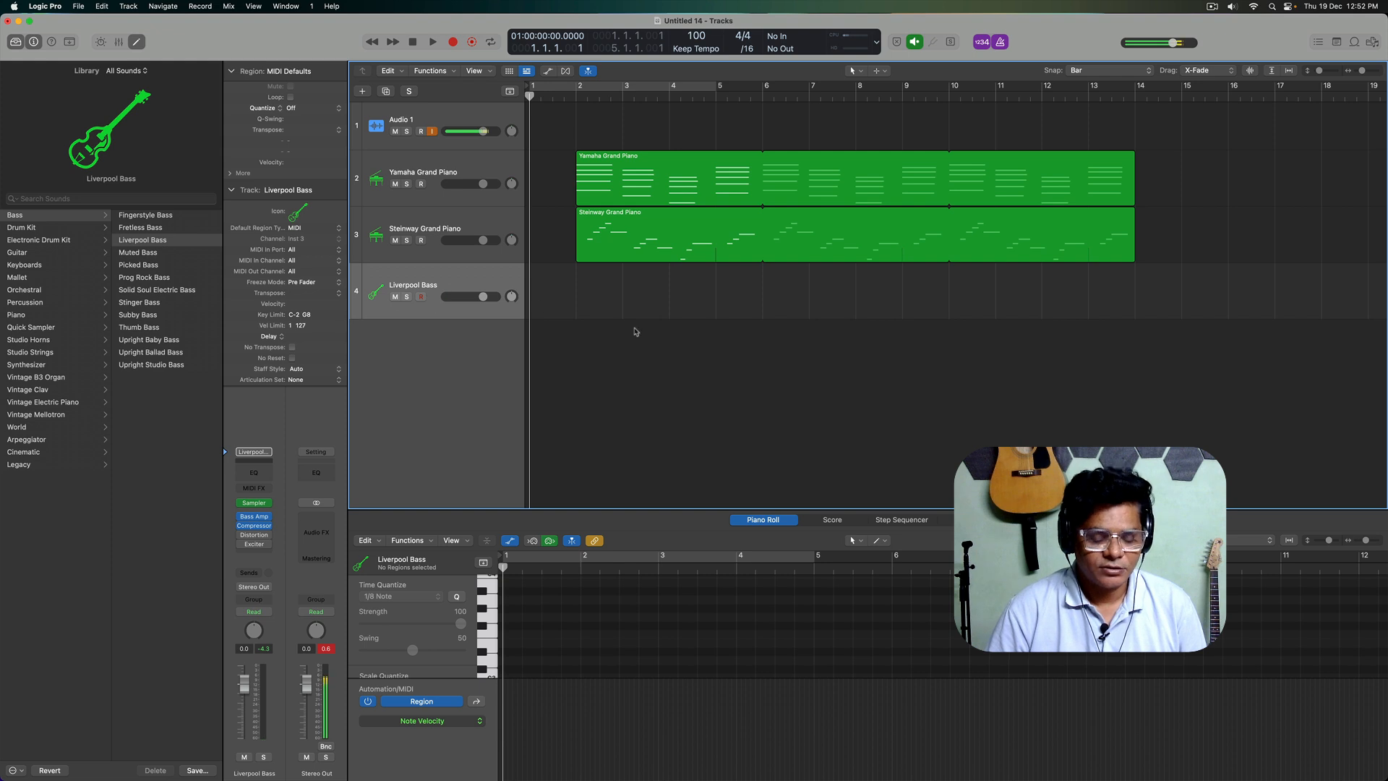
key(r)
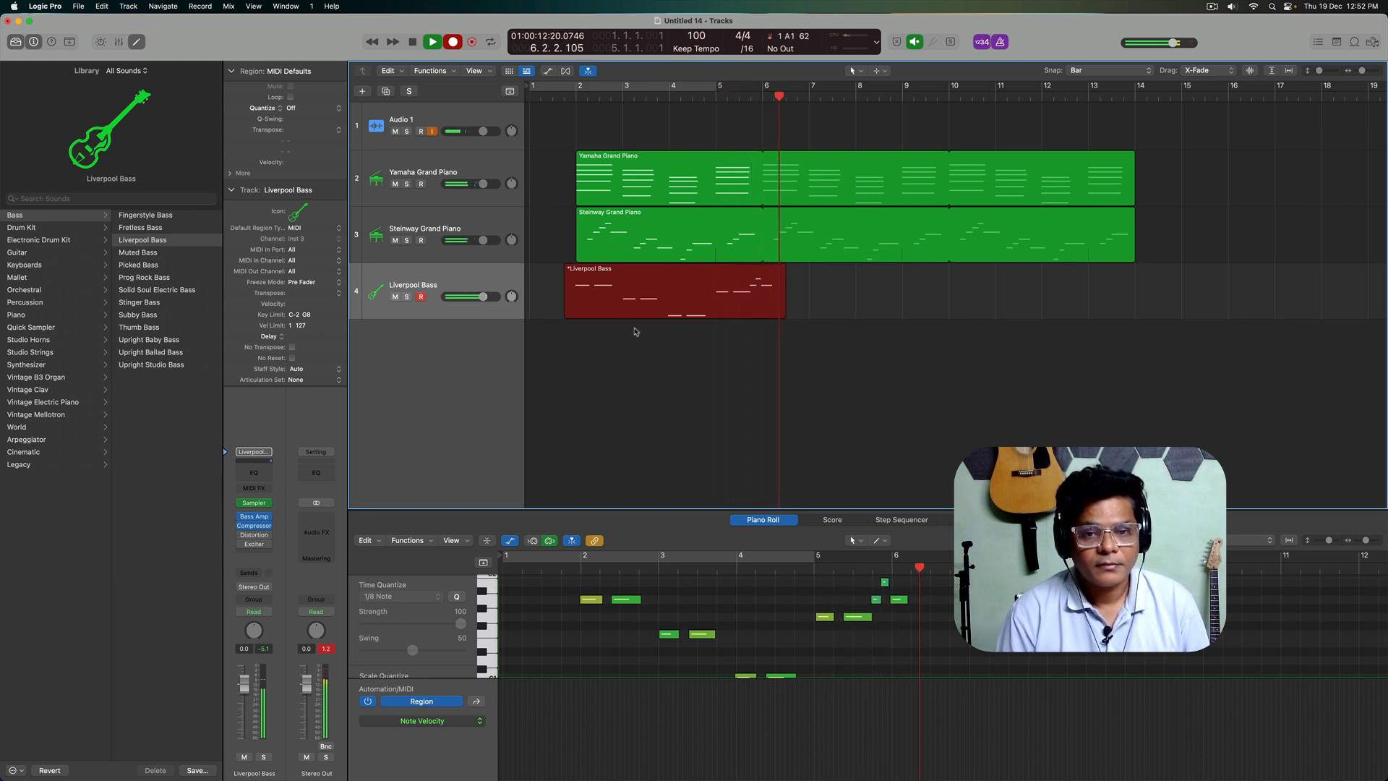
key(space)
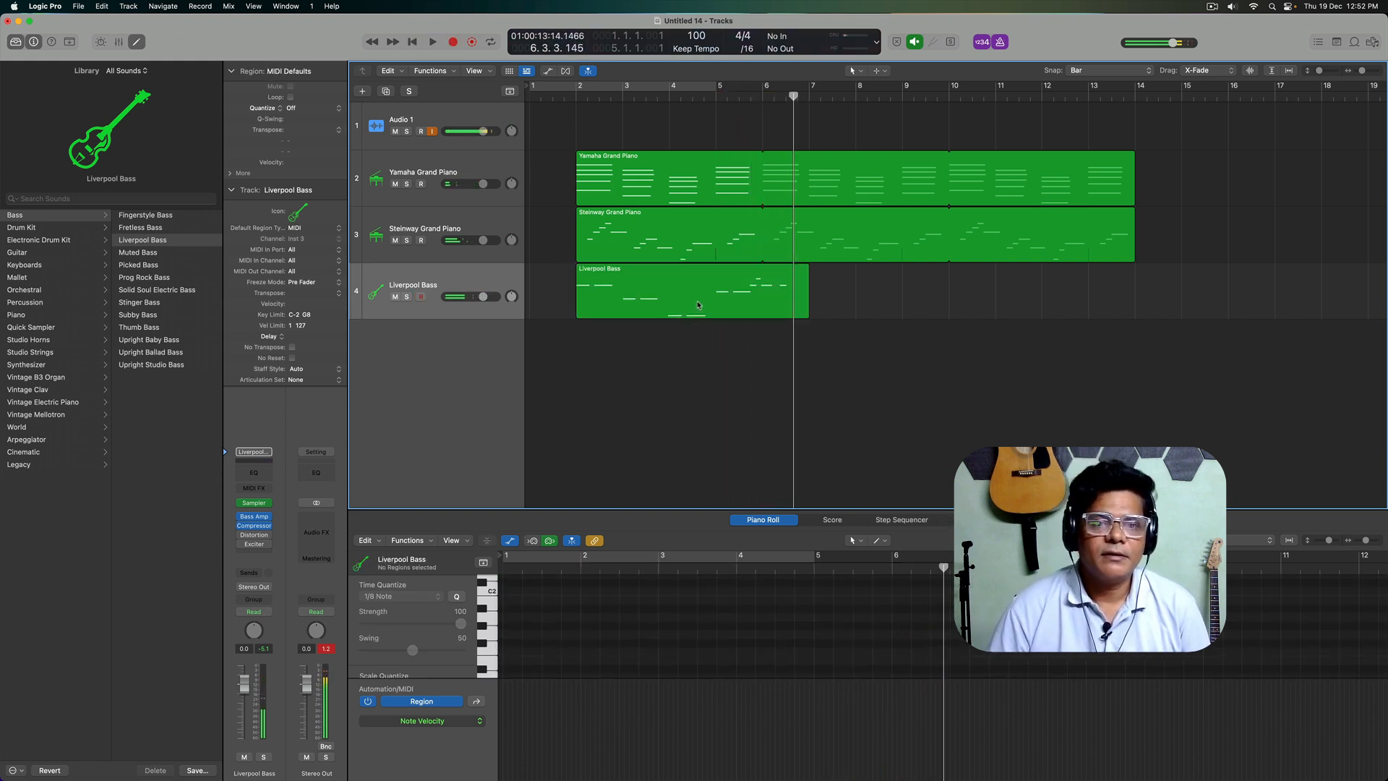
click(846, 656)
key(super+a)
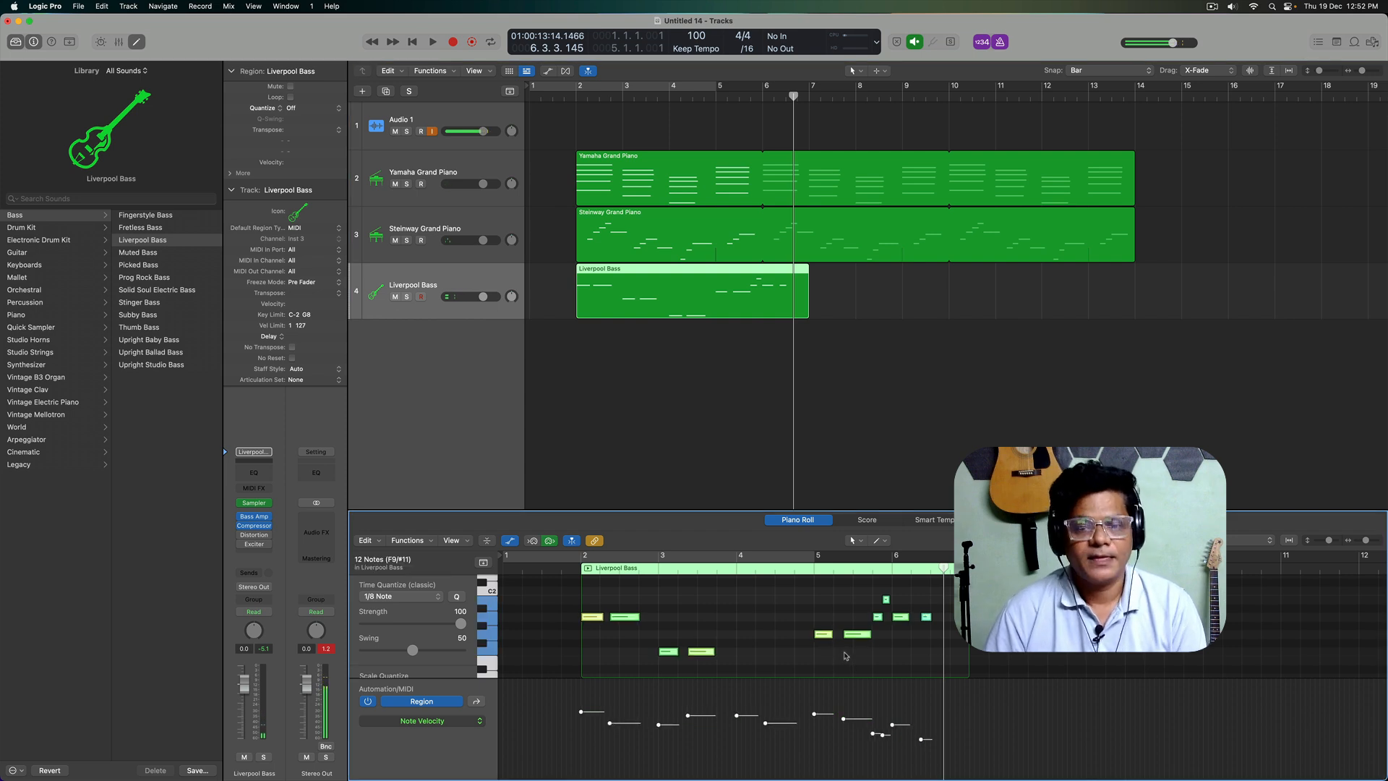
Step: Trim the Liverpool Bass region to end at bar 6 and loop it up to bar 14
drag(808, 317, 764, 320)
click(807, 313)
drag(762, 265, 1136, 289)
click(734, 367)
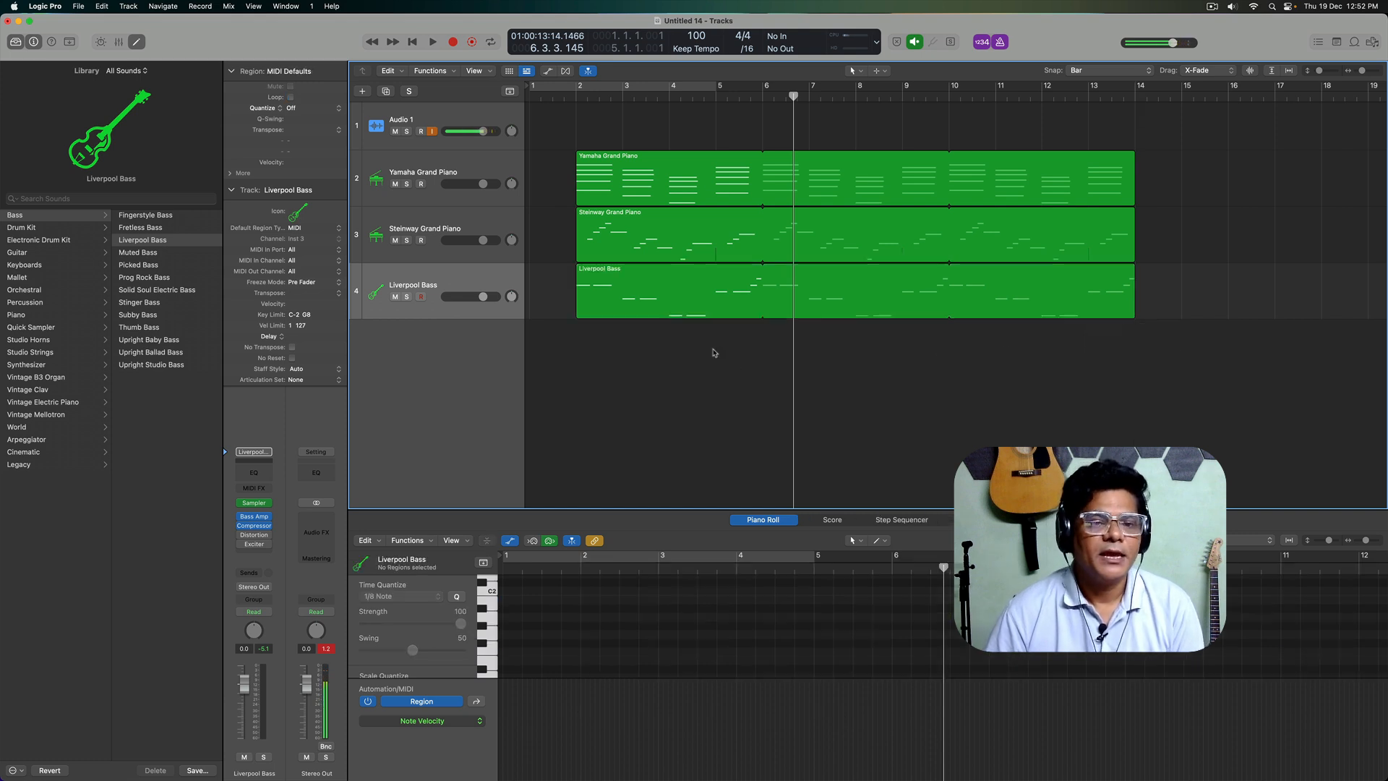
Step: Move the Steinway Grand Piano region to start at bar 6 and the Liverpool Bass region to start at bar 10
drag(619, 237, 807, 239)
drag(614, 296, 987, 298)
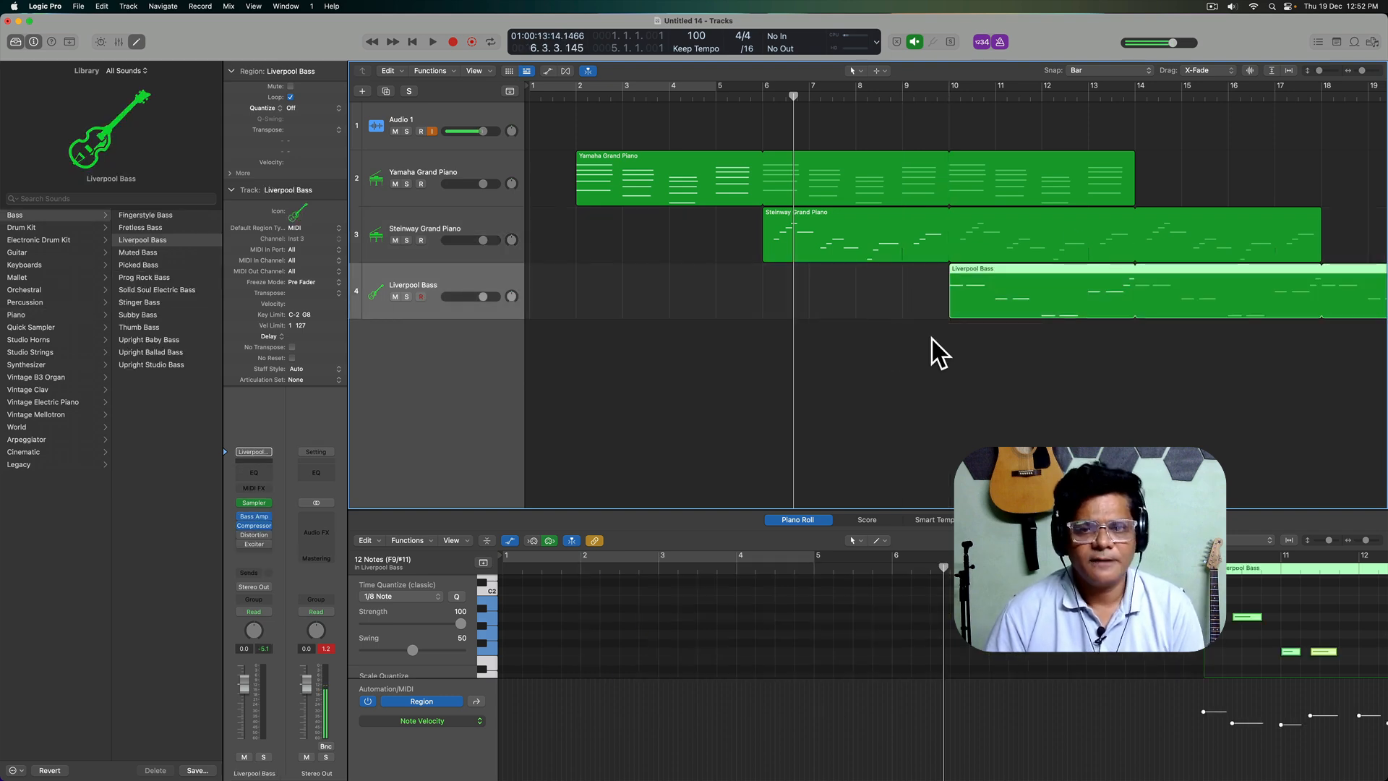
Step: Extend the Yamaha Grand Piano loop to bar 18 and shorten the Liverpool Bass loop to end at bar 18
click(940, 354)
scroll(943, 354, down, 3)
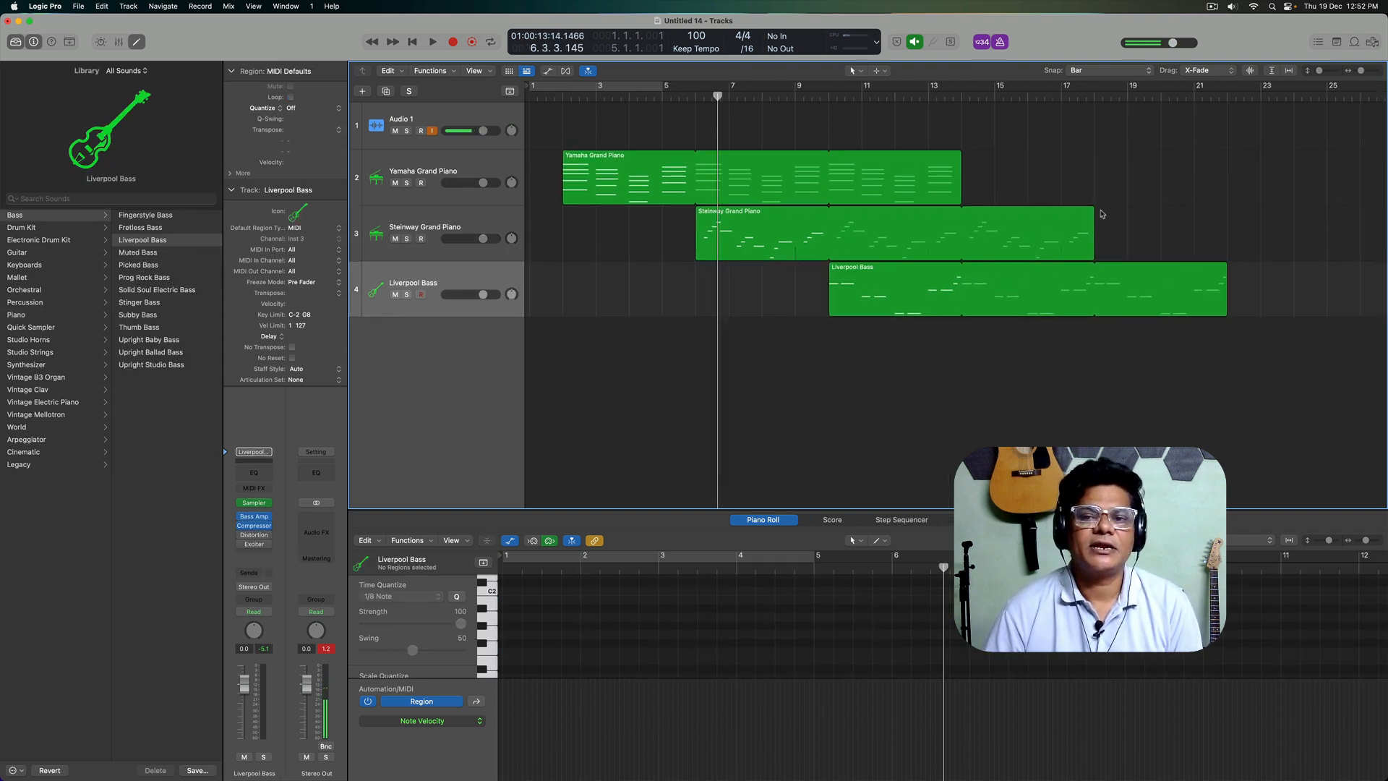
mouse_move(1094, 211)
mouse_down()
mouse_move(963, 212)
mouse_move(962, 166)
mouse_move(1203, 214)
mouse_move(1094, 215)
mouse_up()
click(1233, 278)
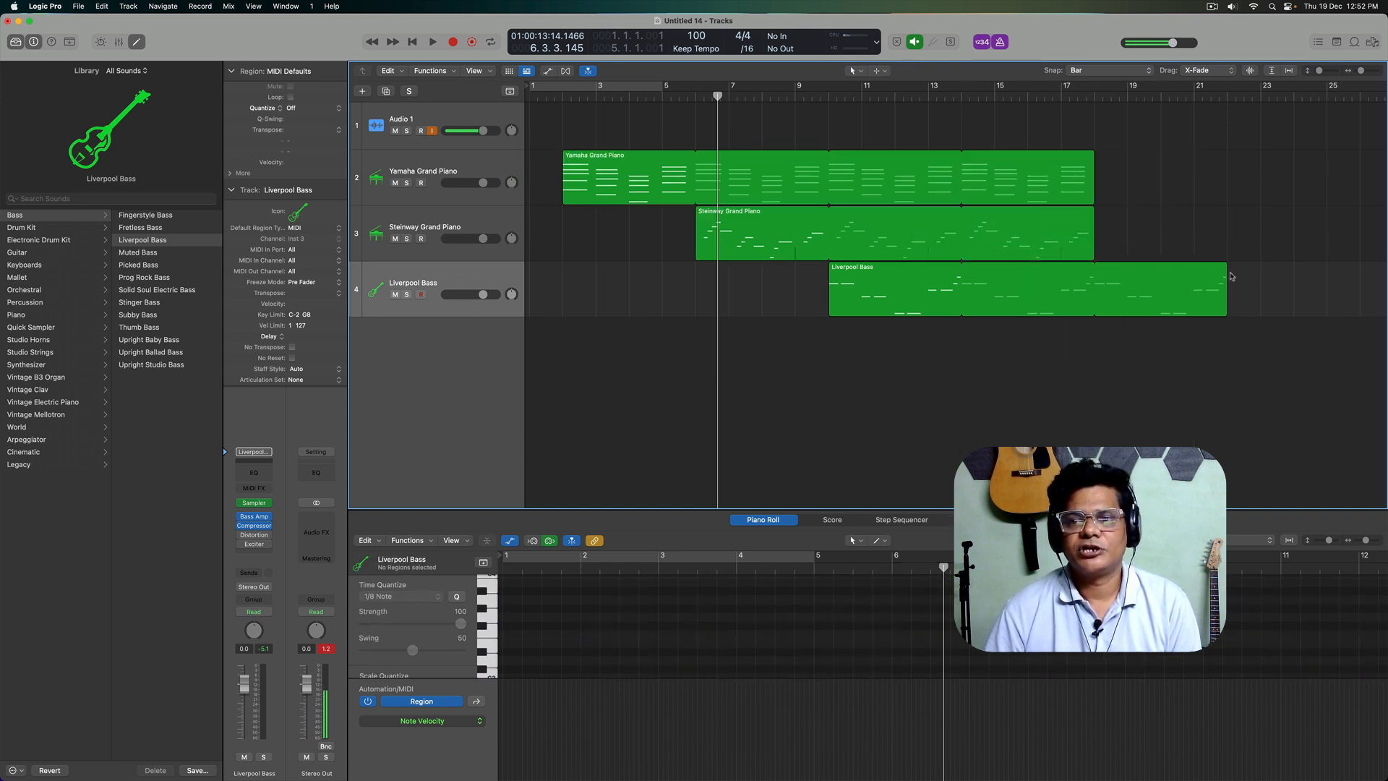
drag(1229, 266, 1094, 290)
click(629, 363)
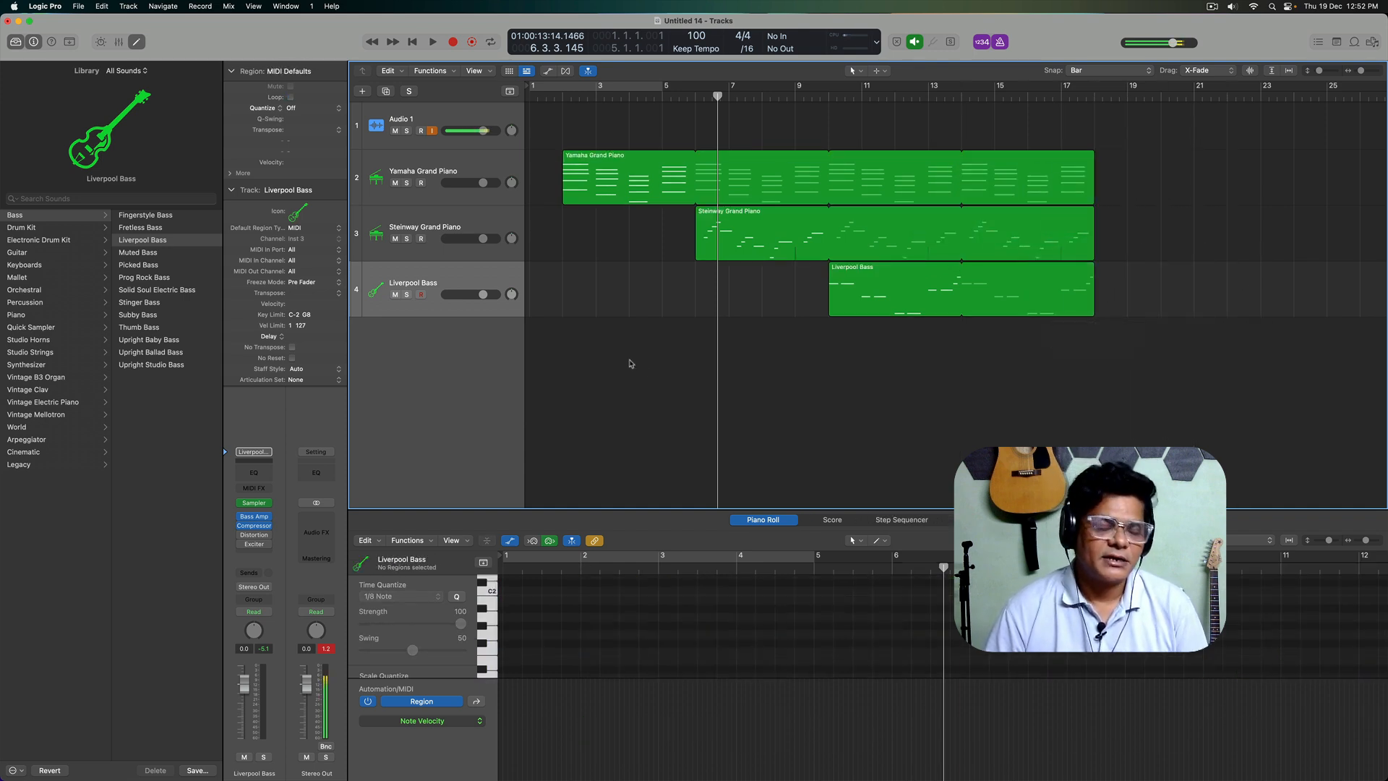
Step: Add a software instrument track, audition the Amped Up and Analog Blaze electronic drum kits, and load the Analog Architecture kit
double_click(425, 414)
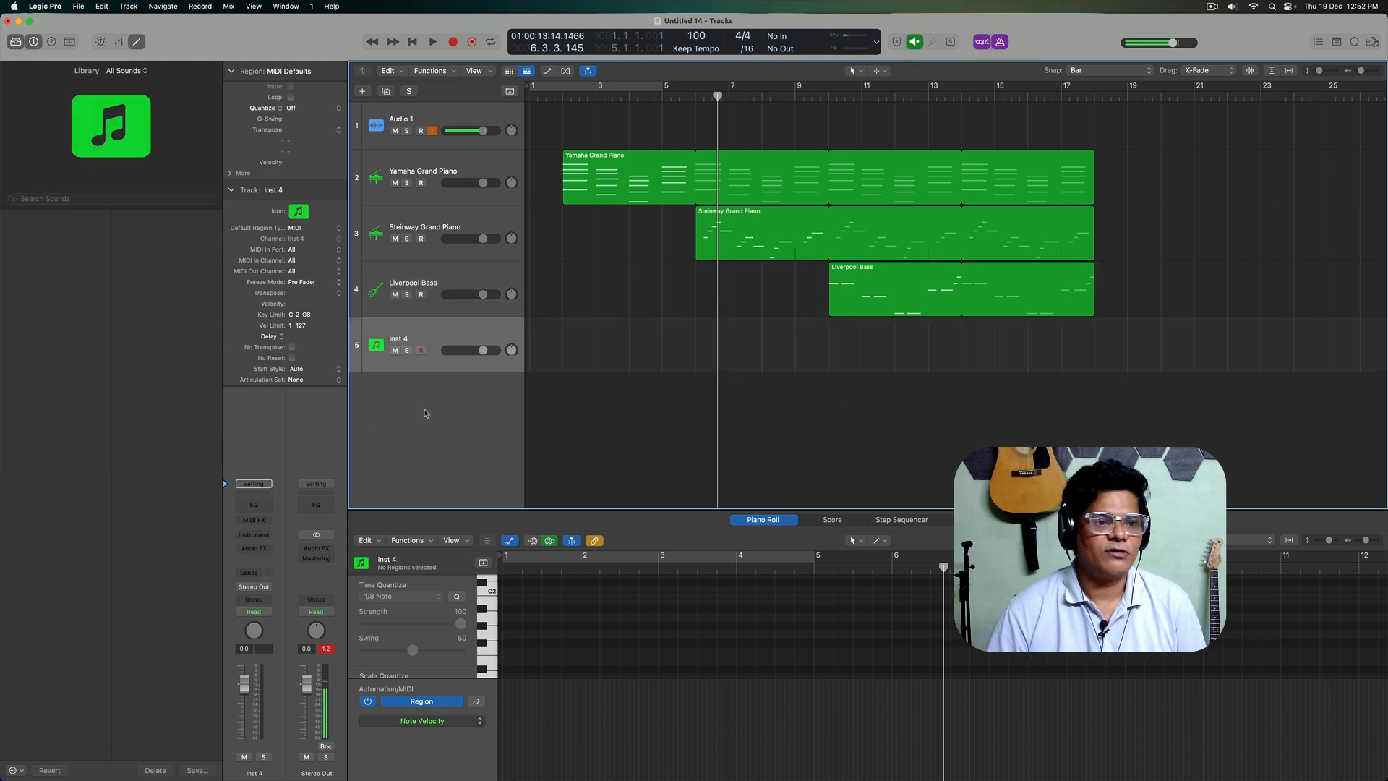
click(50, 243)
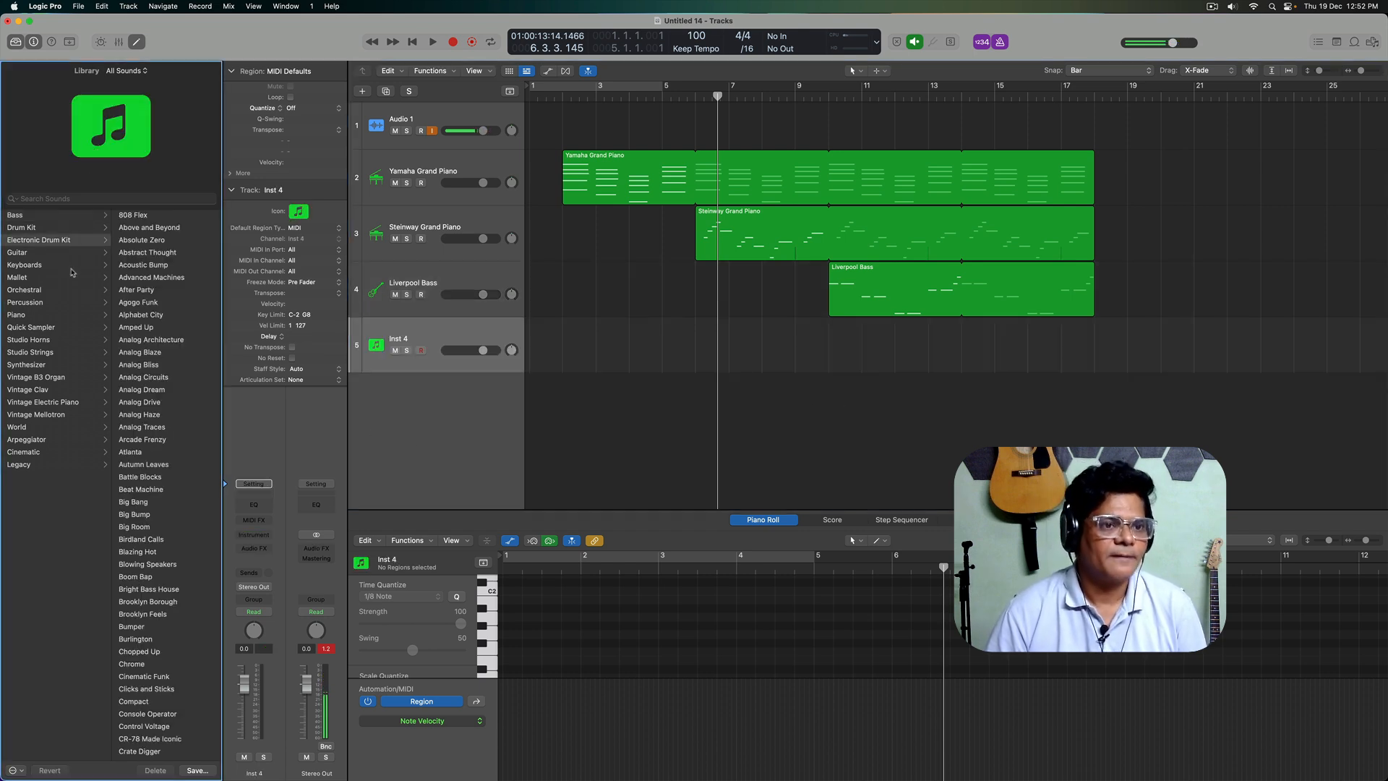
click(172, 344)
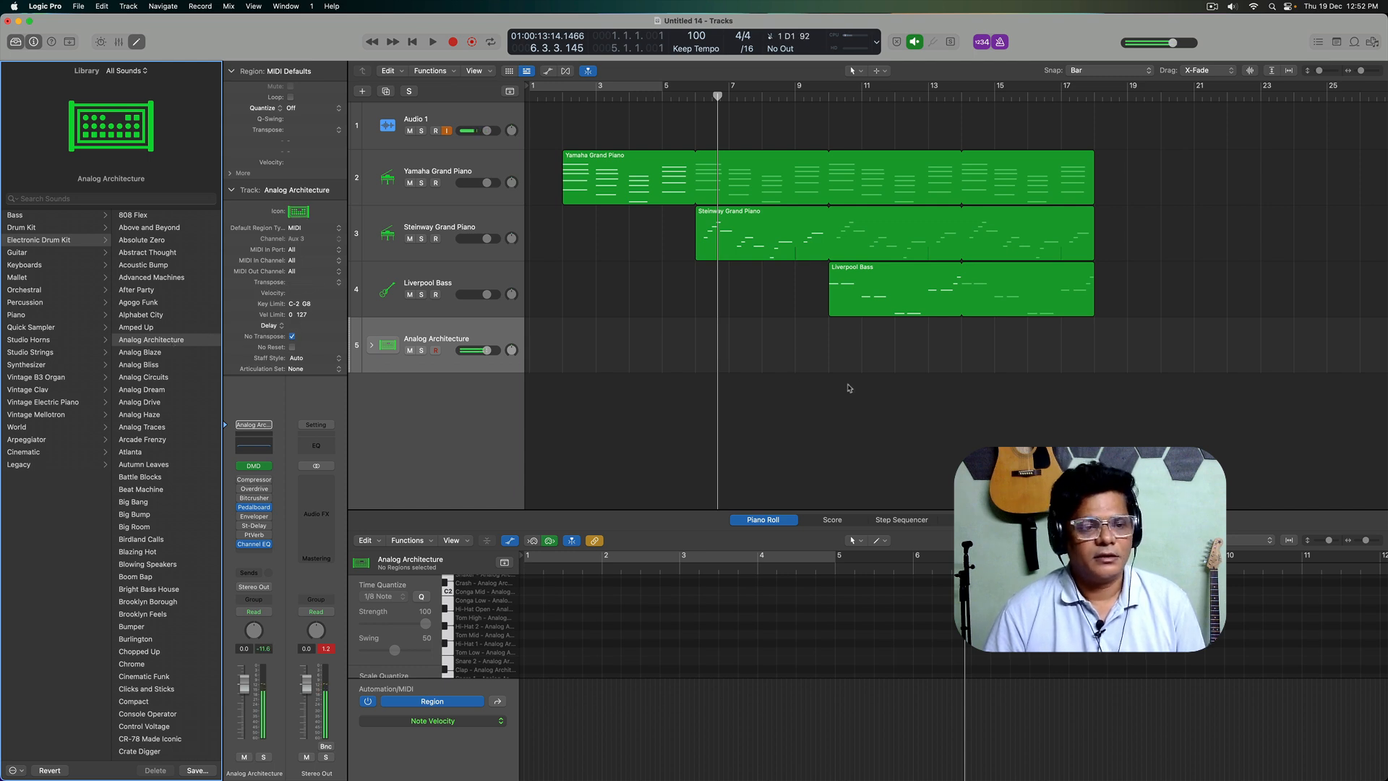
click(160, 330)
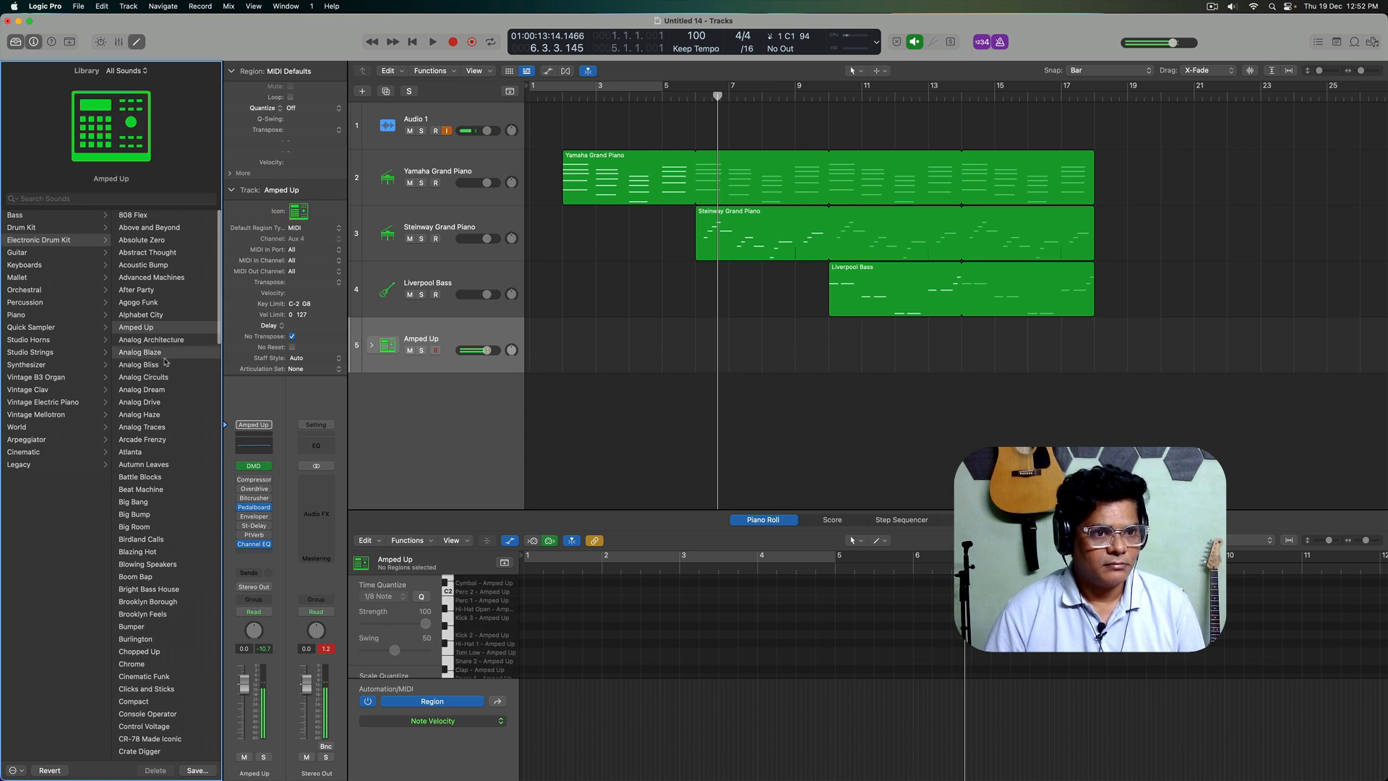
click(165, 356)
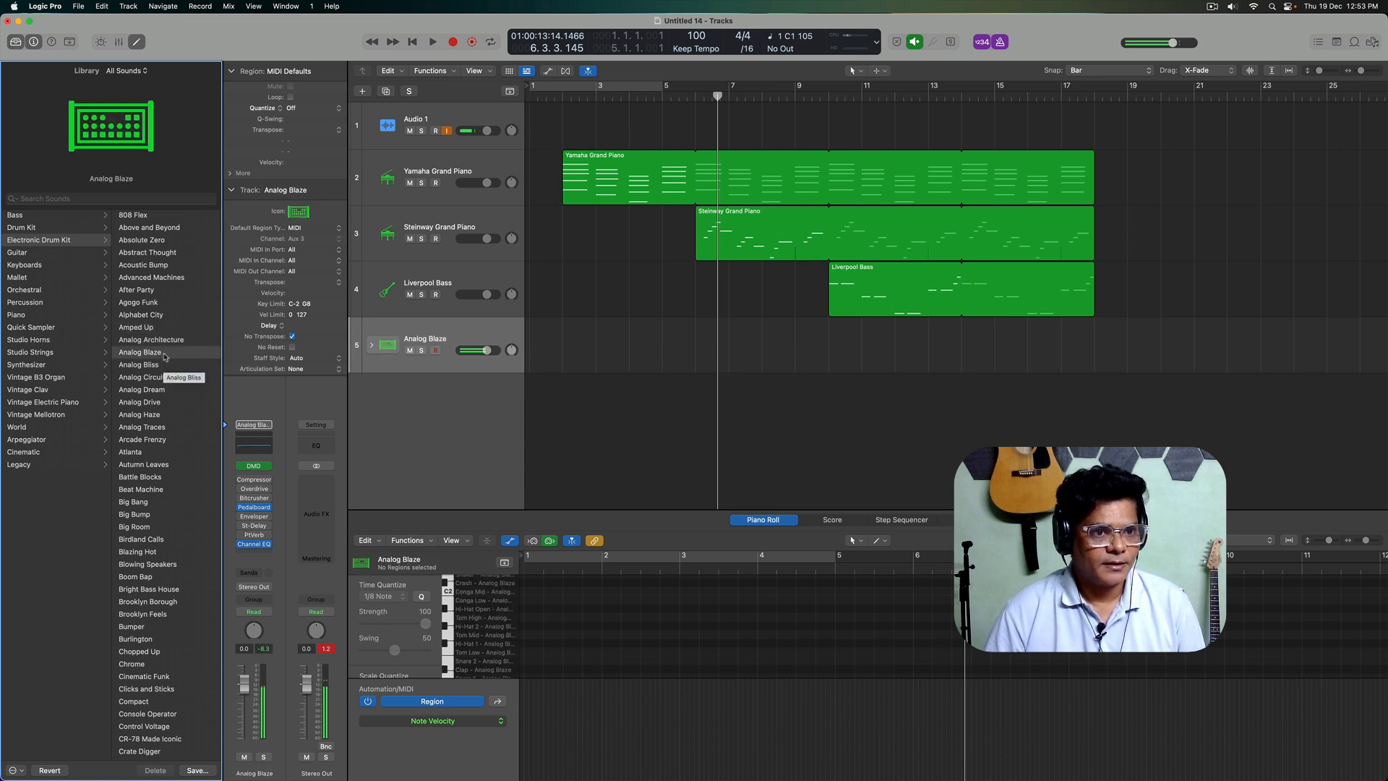
click(172, 344)
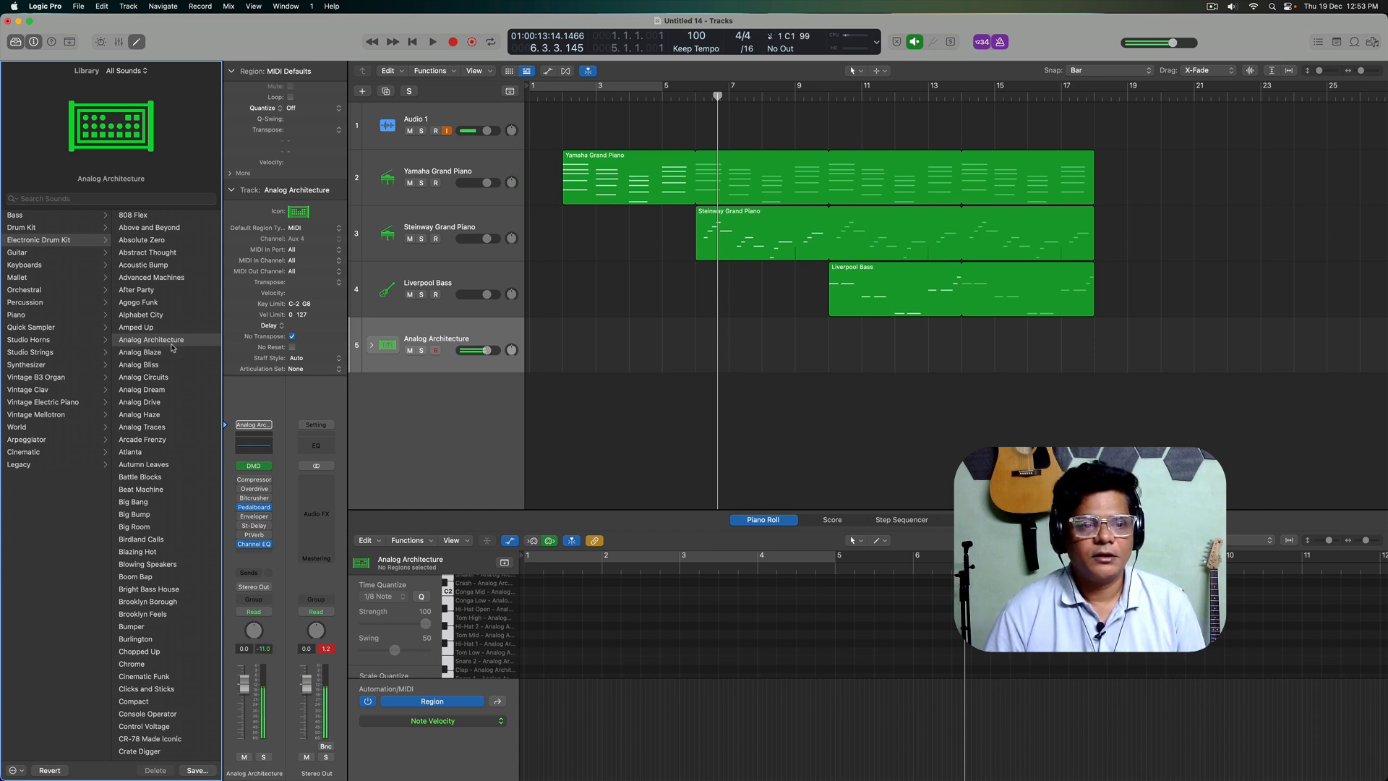
Step: Record a drum pattern on the Analog Architecture track from bar 14 to bar 18, starting with the playhead at bar 12
click(950, 436)
click(797, 97)
click(898, 98)
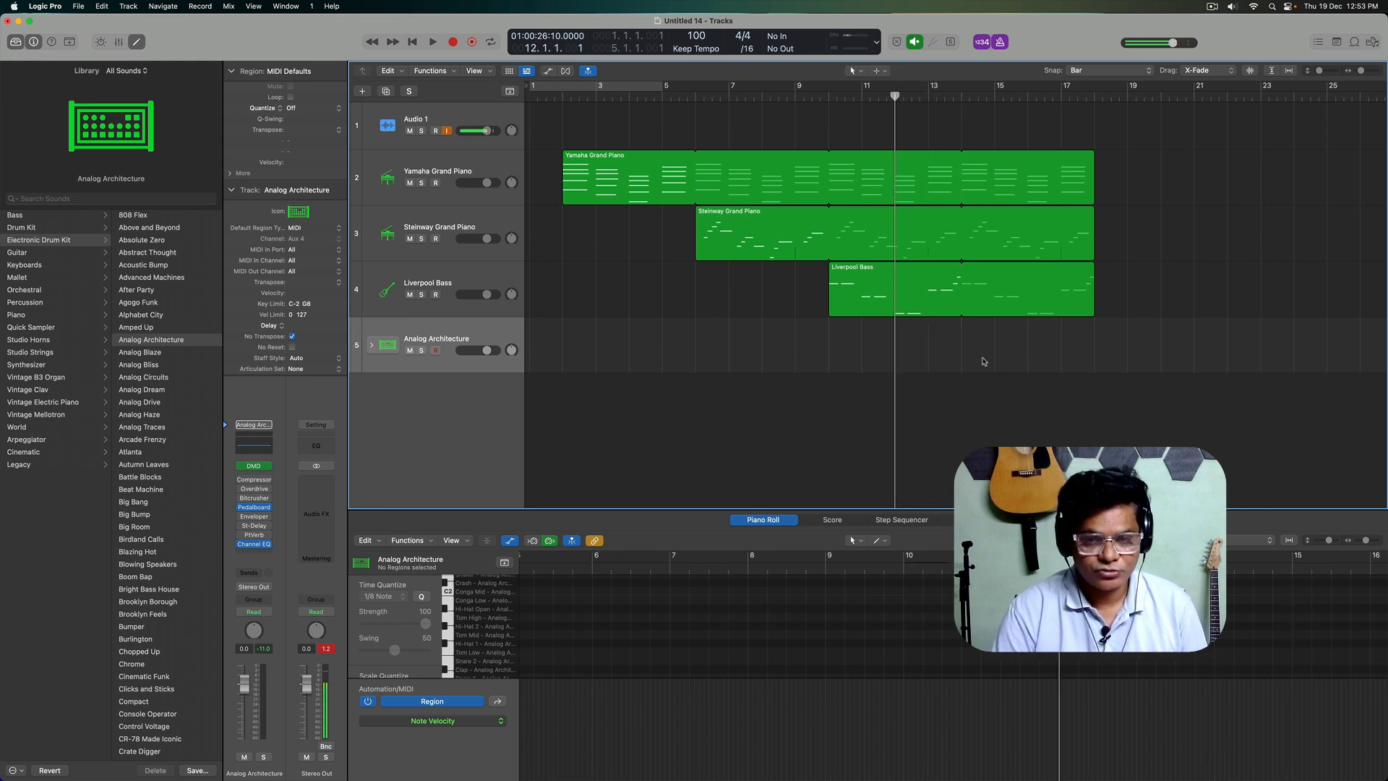
key(r)
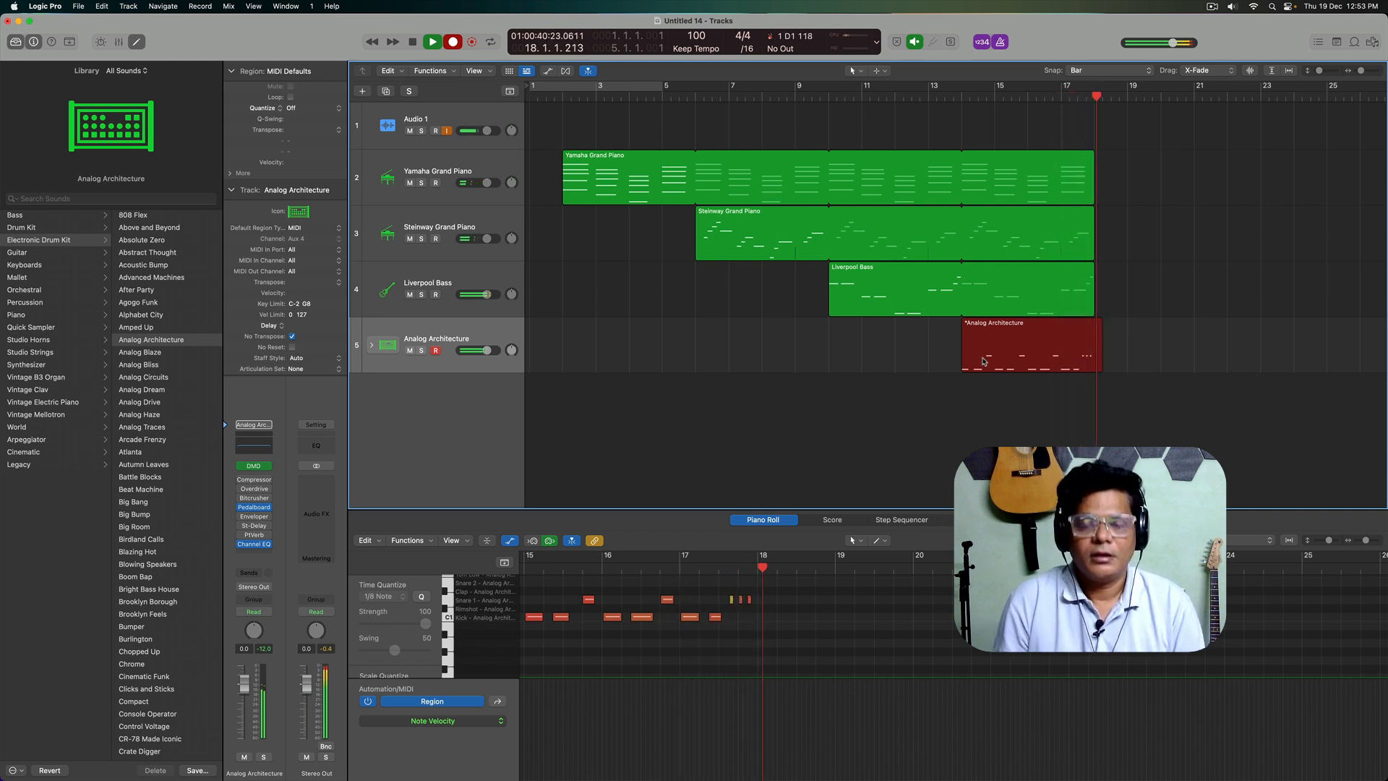
key(space)
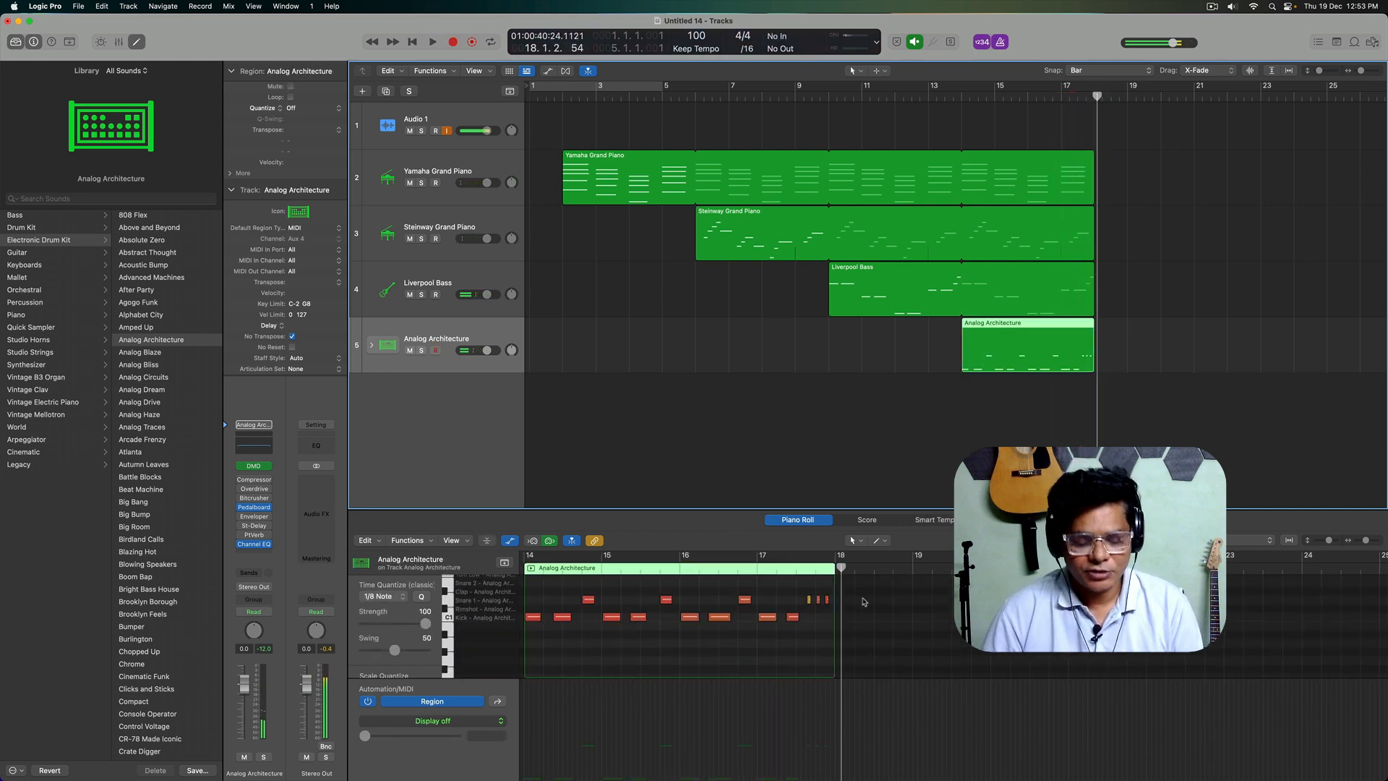
click(1037, 420)
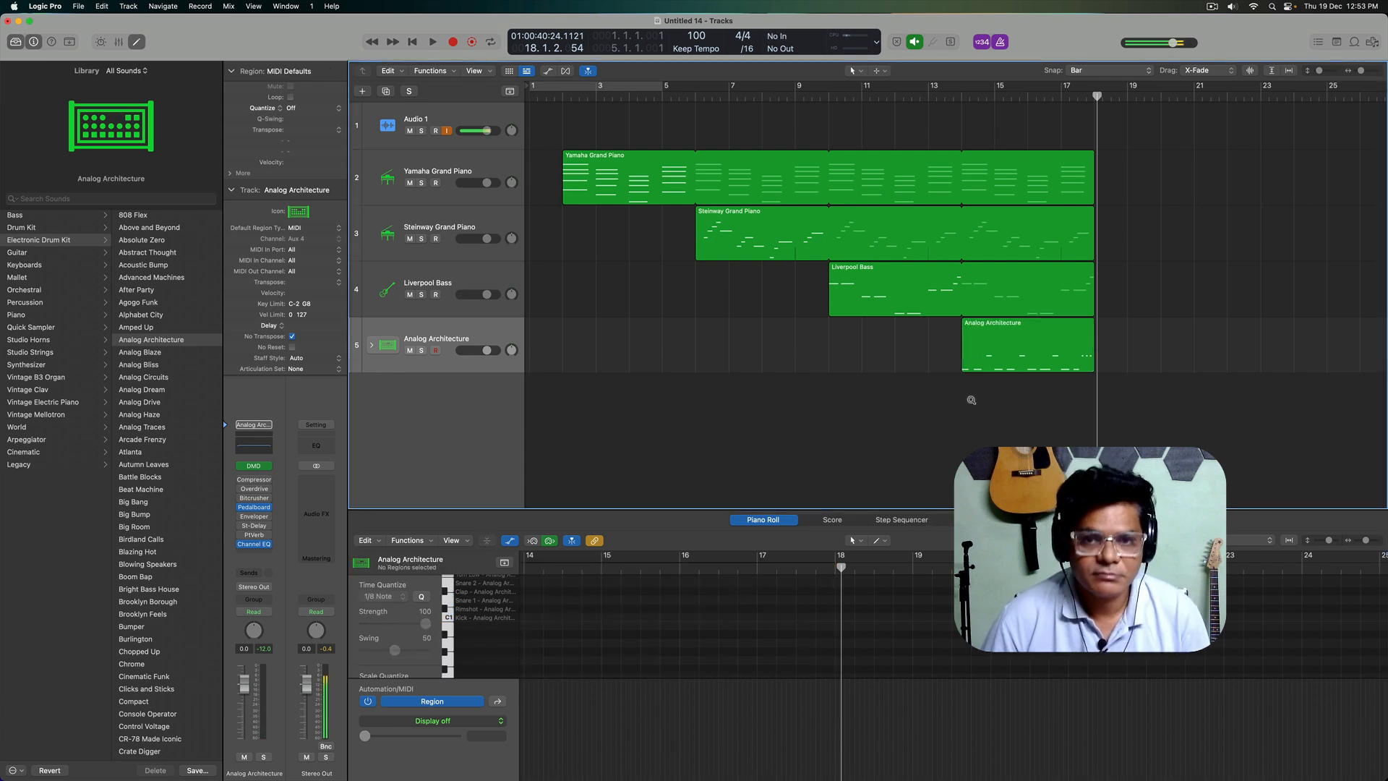
Step: Duplicate the Audio 1 track, turn off Audio 1's input monitoring and arm Audio 2 for recording
scroll(972, 402, down, 1)
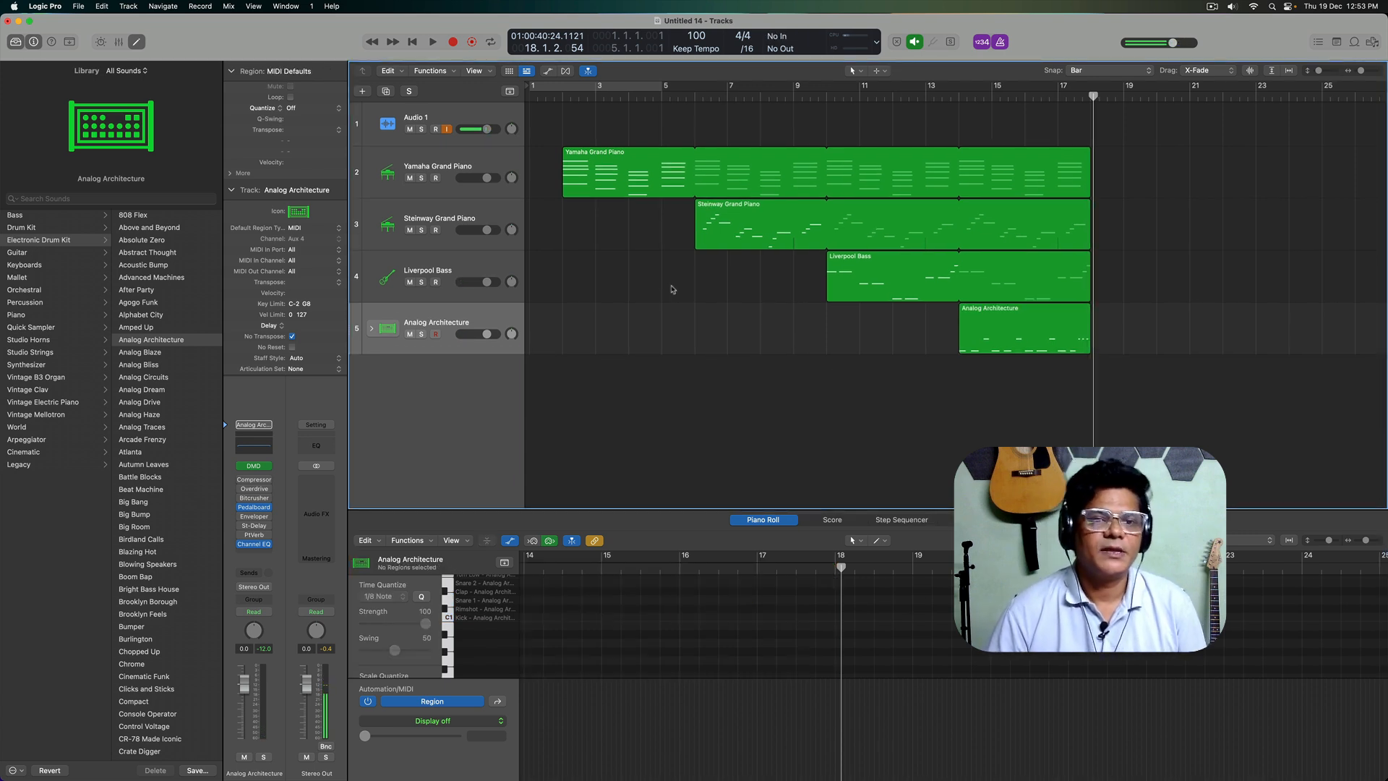
click(483, 119)
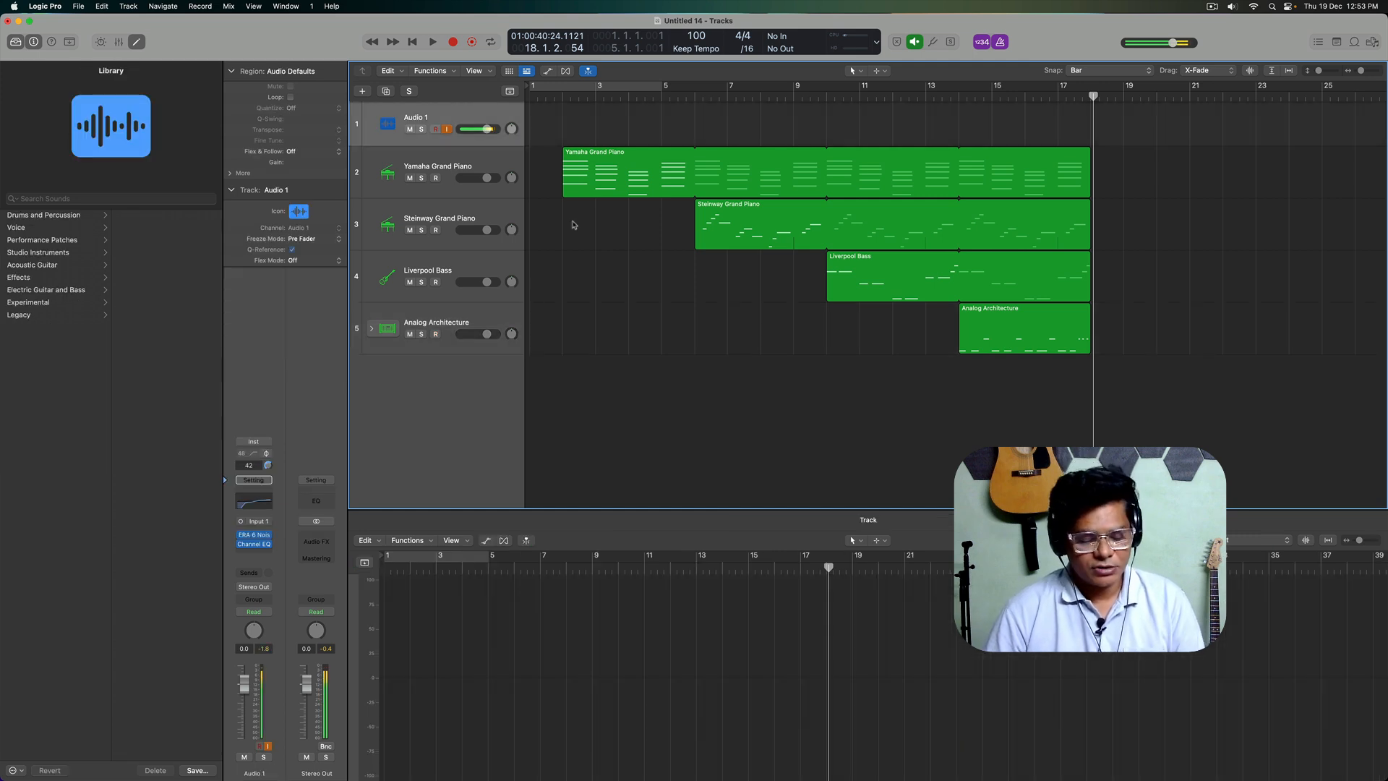
key(super+d)
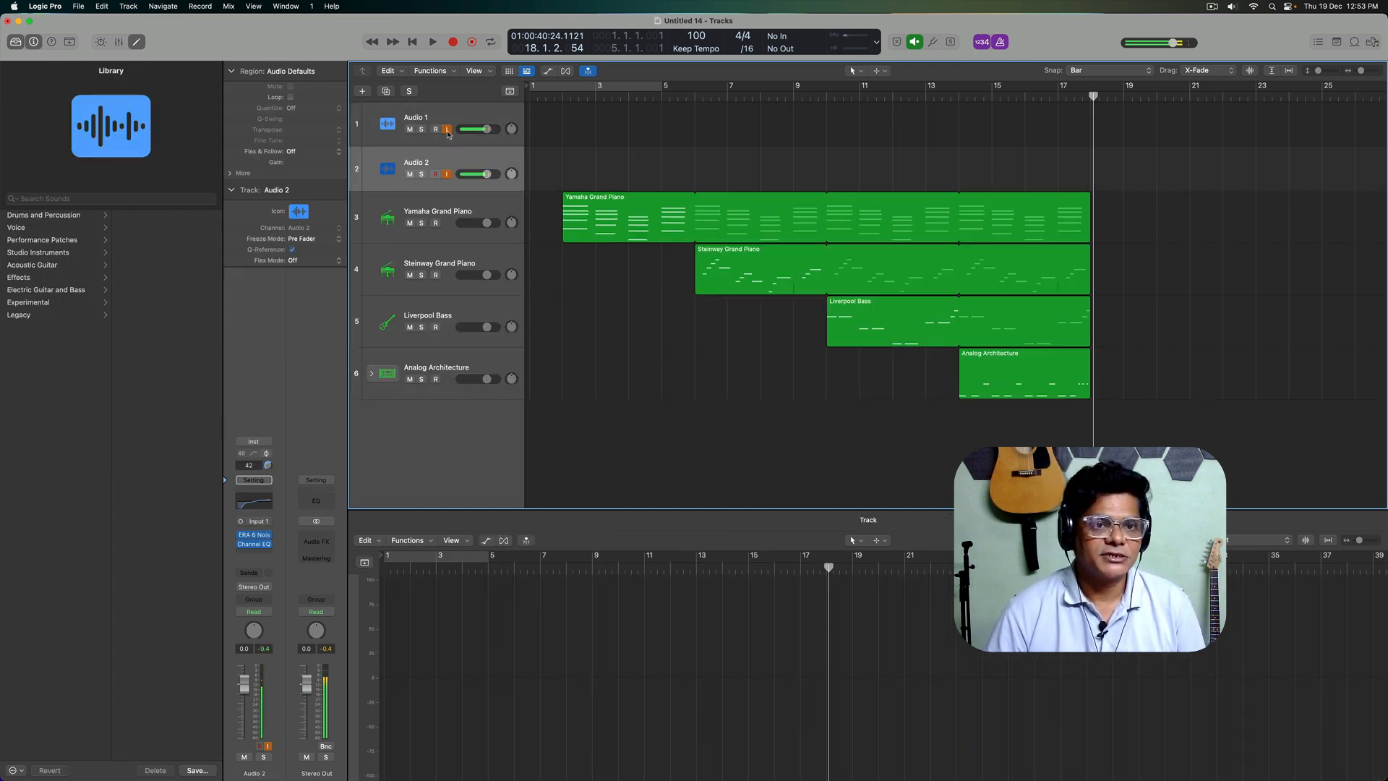
click(435, 174)
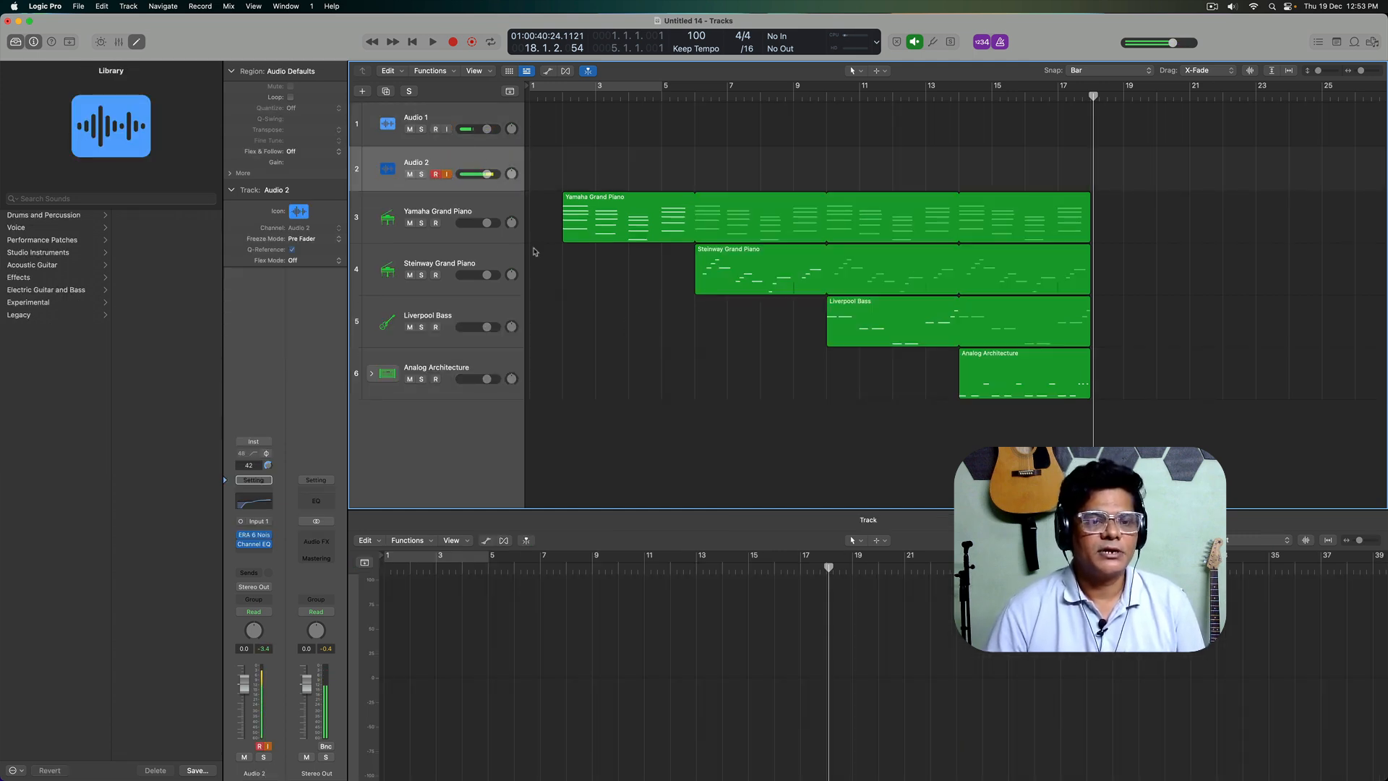
Step: Extend the loops of the two piano regions and the bass region to bar 22 and loop the drum region up to bar 22
key(Return)
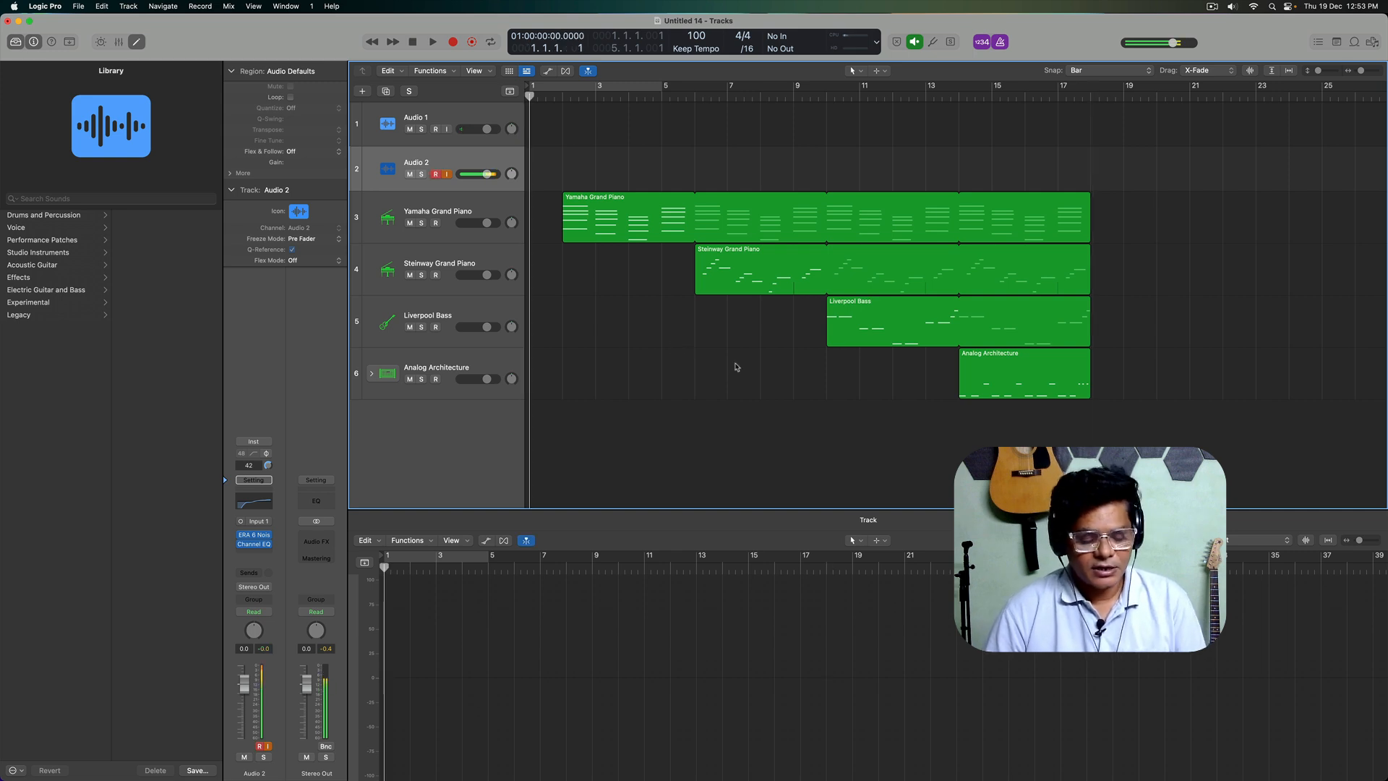
key(super+Right)
key(super+Right)
key(super+Right)
key(super+Right)
key(super+Left)
key(super+Left)
key(super+Left)
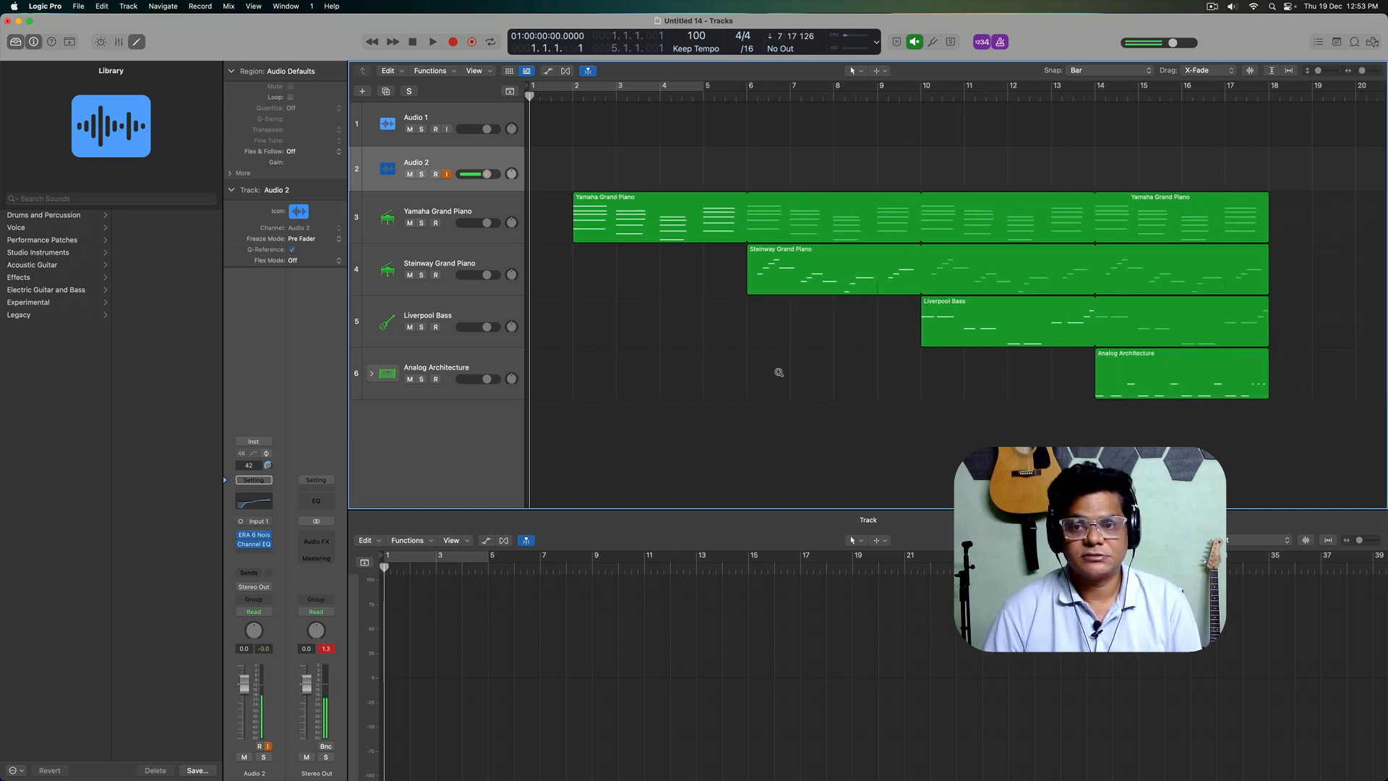
drag(1202, 334, 1145, 214)
drag(1147, 311, 1299, 311)
click(1153, 354)
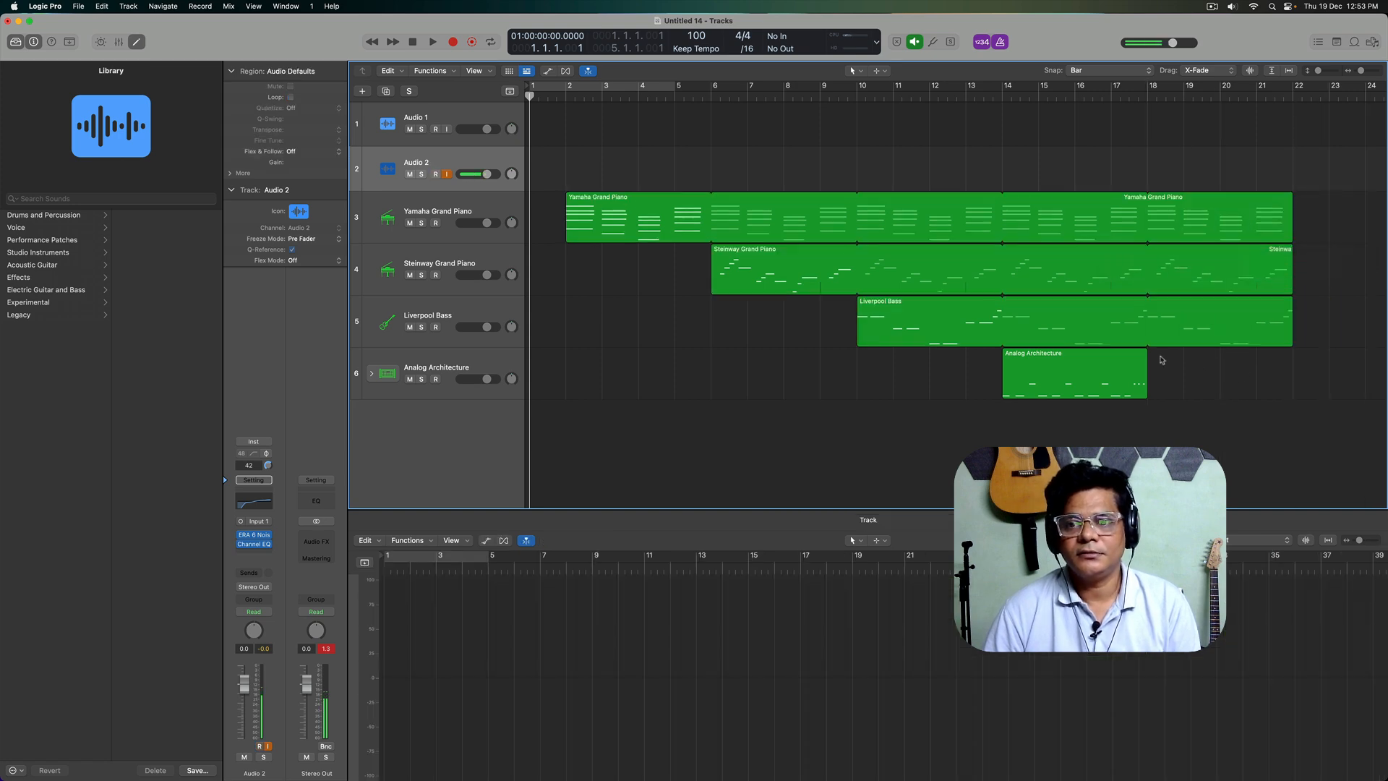
drag(1149, 351, 1354, 348)
click(1354, 348)
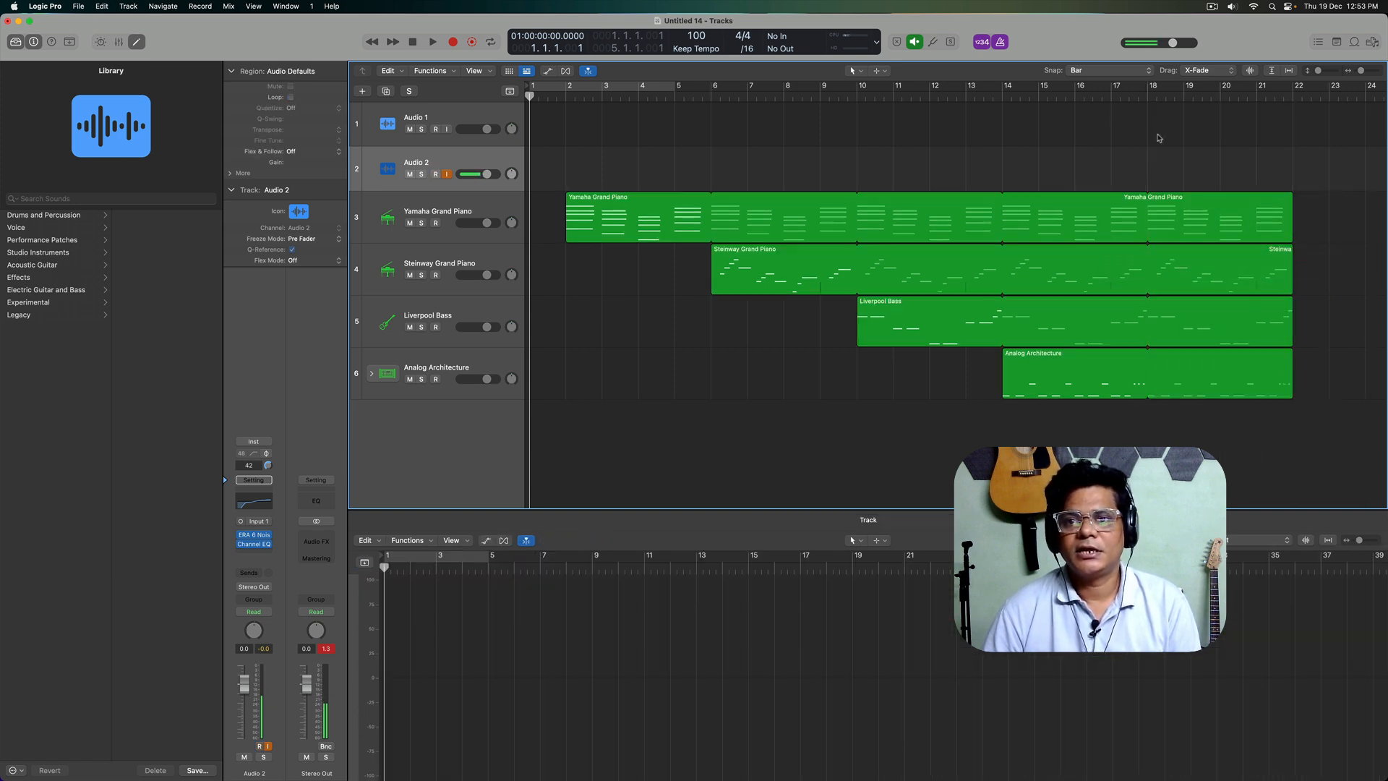
Step: Arm Audio 2 and record an audio take on it from bar 16 to bar 22
click(1078, 97)
click(436, 175)
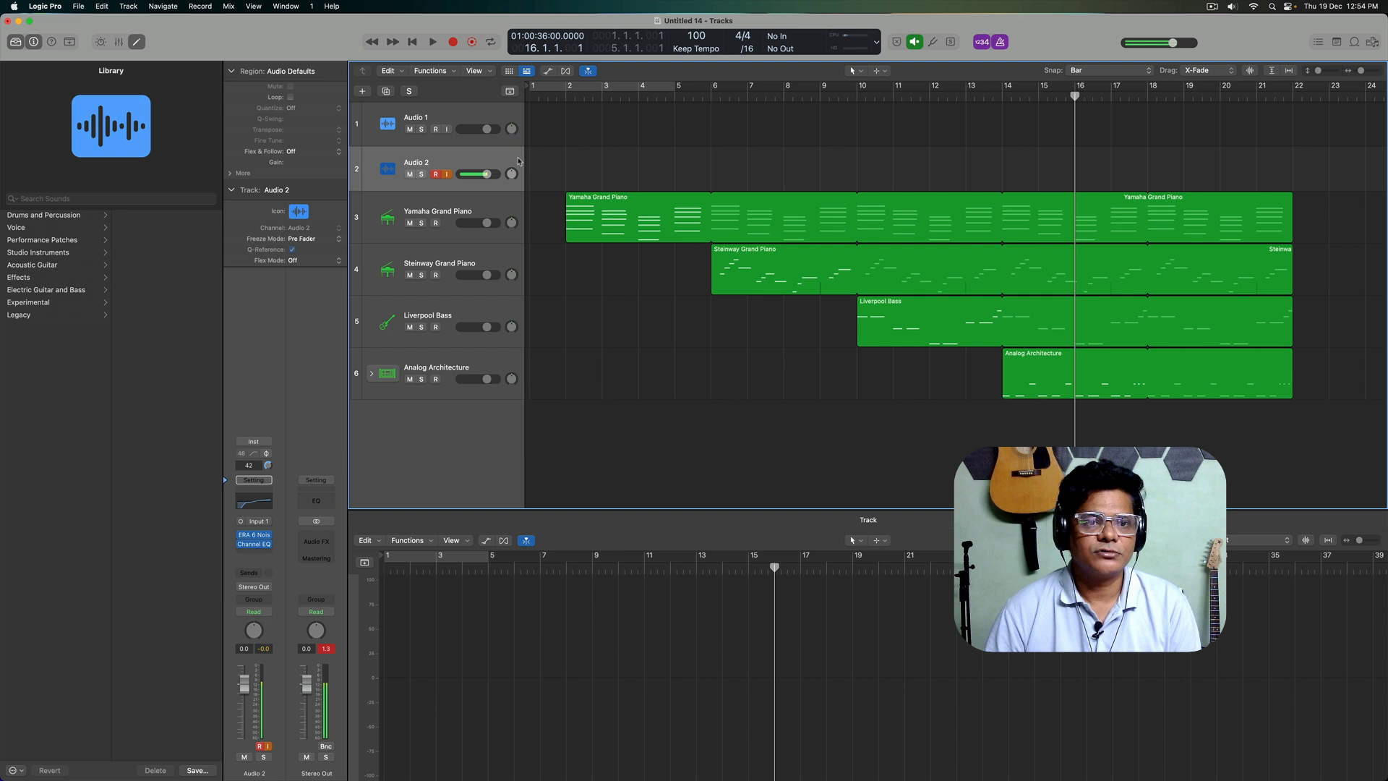
scroll(832, 408, right, 5)
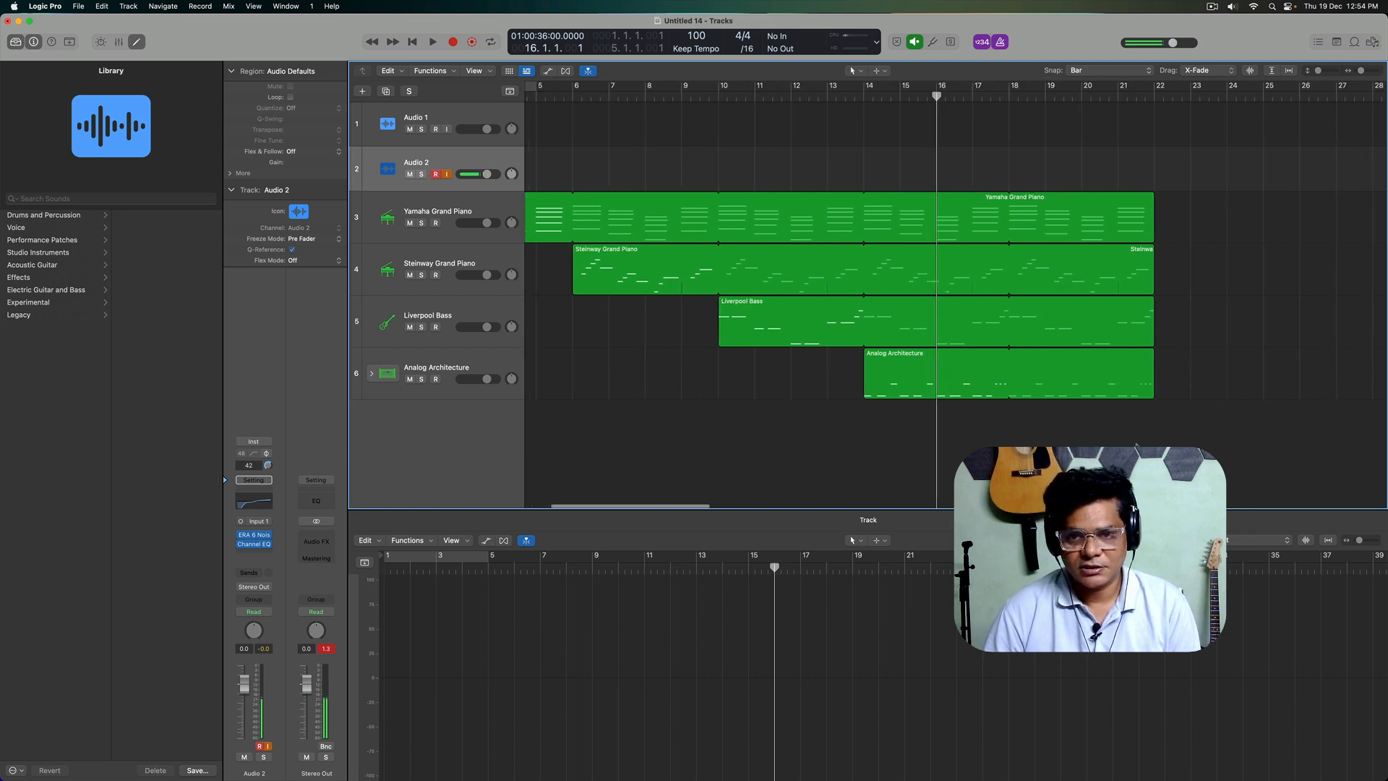
key(r)
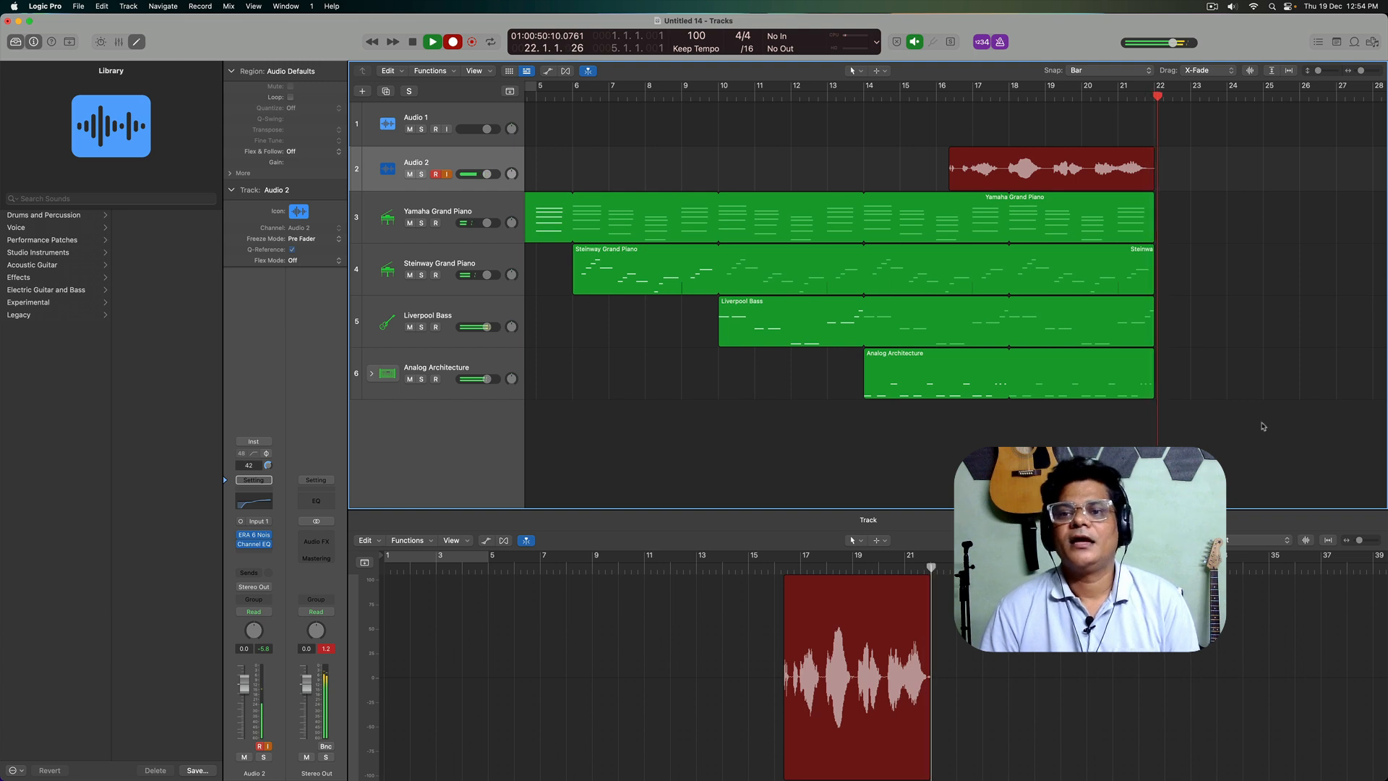
key(space)
Step: Turn off Snap and trim the Audio 2 recording to start just before bar 18 and end just before bar 22
mouse_move(952, 187)
mouse_down()
mouse_move(1008, 186)
mouse_move(970, 189)
mouse_up()
click(1054, 124)
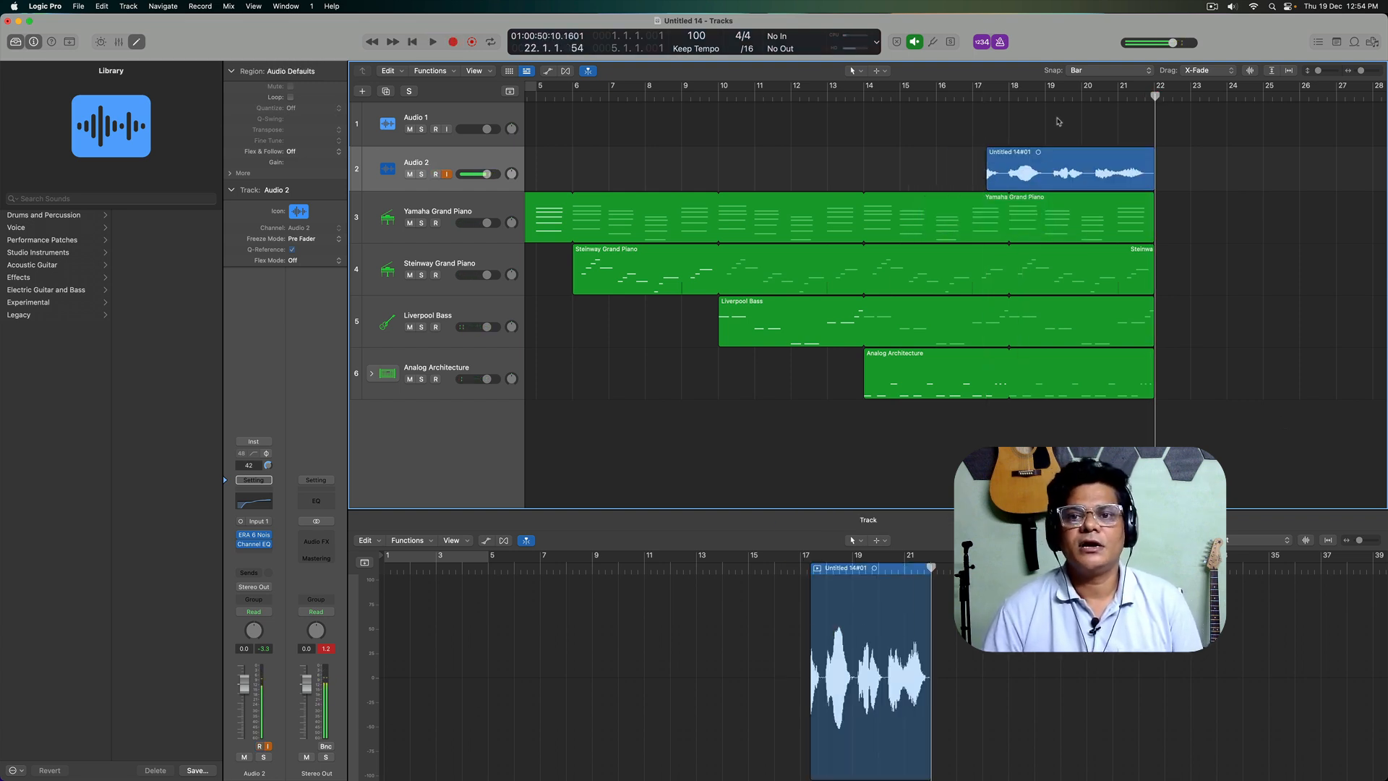
click(1073, 71)
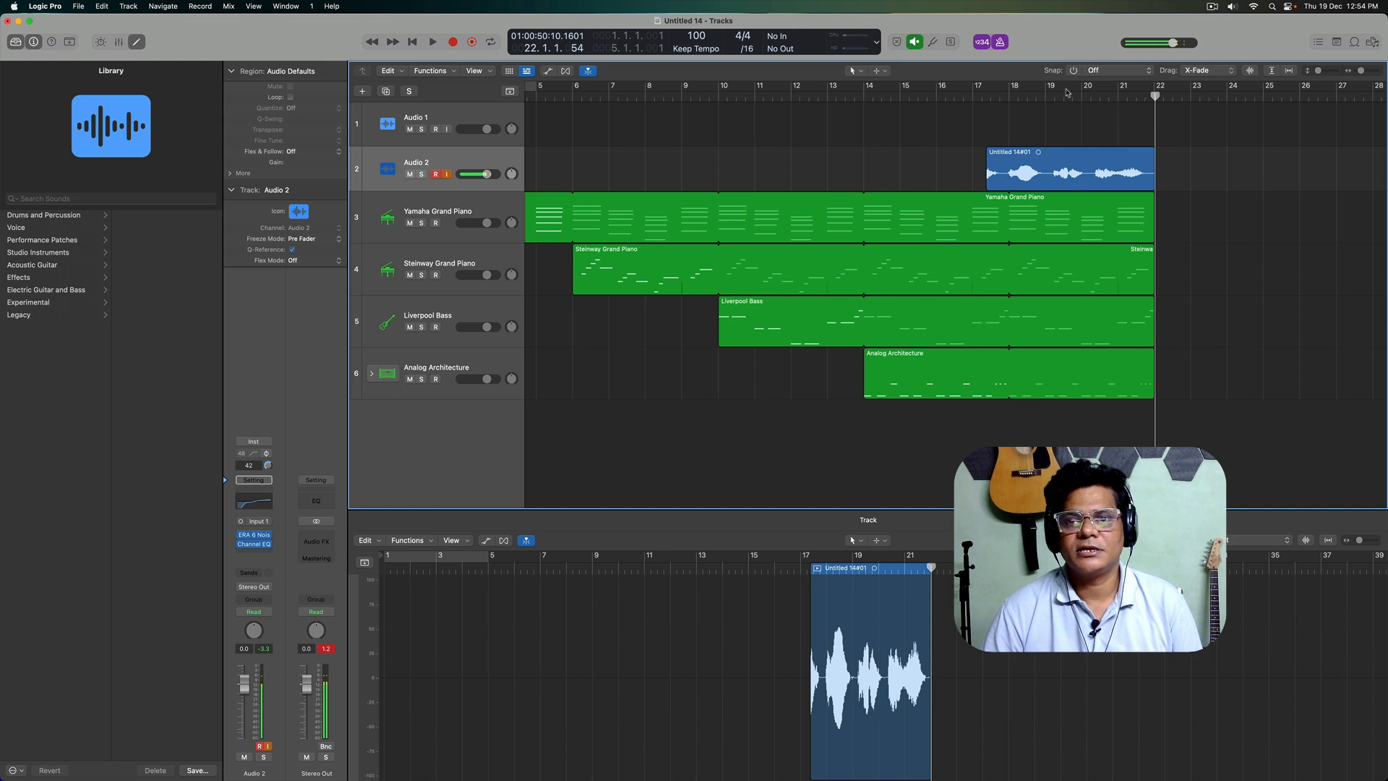
drag(987, 183, 1007, 184)
drag(1154, 184, 1149, 184)
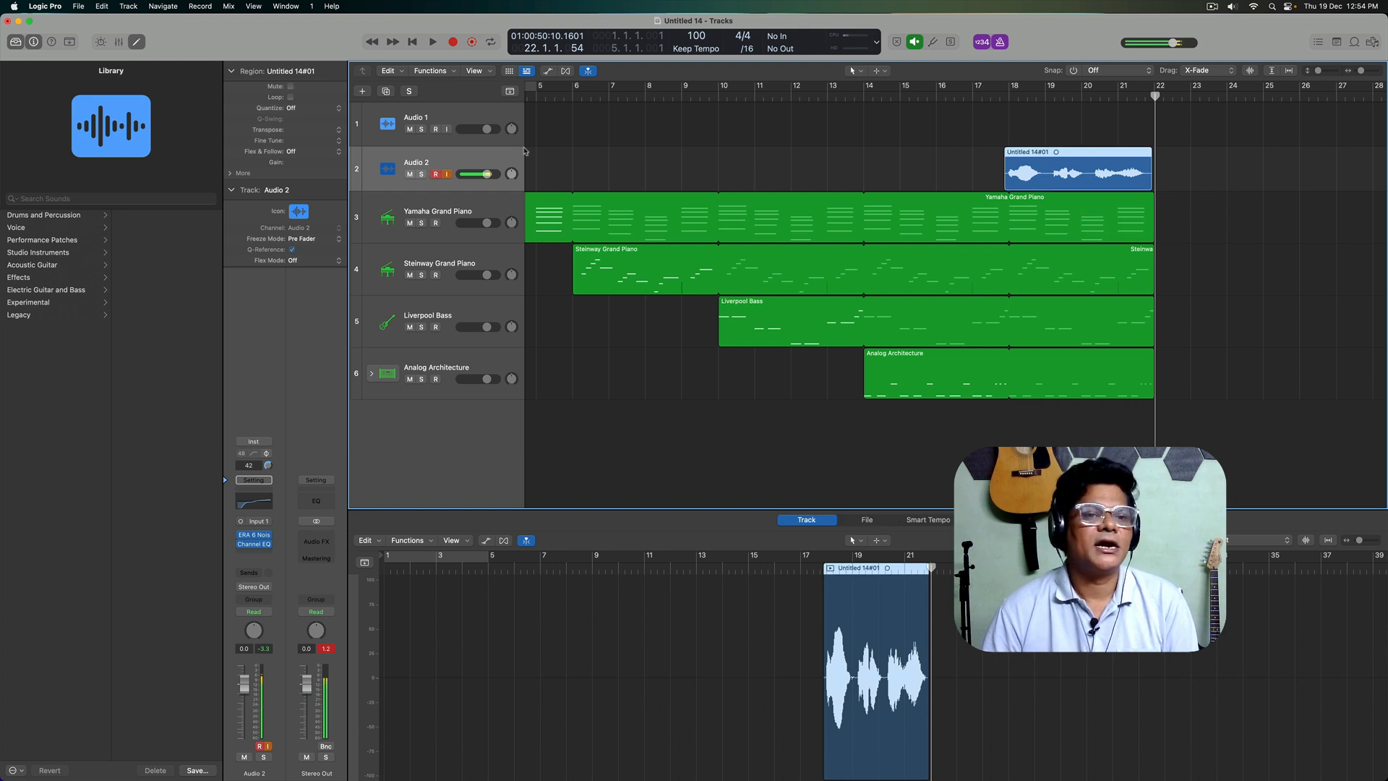
Step: Set the recorded audio region's gain to -2.4 dB and lower the Audio 2 track volume to -5.5 dB while checking playback
drag(296, 164, 308, 203)
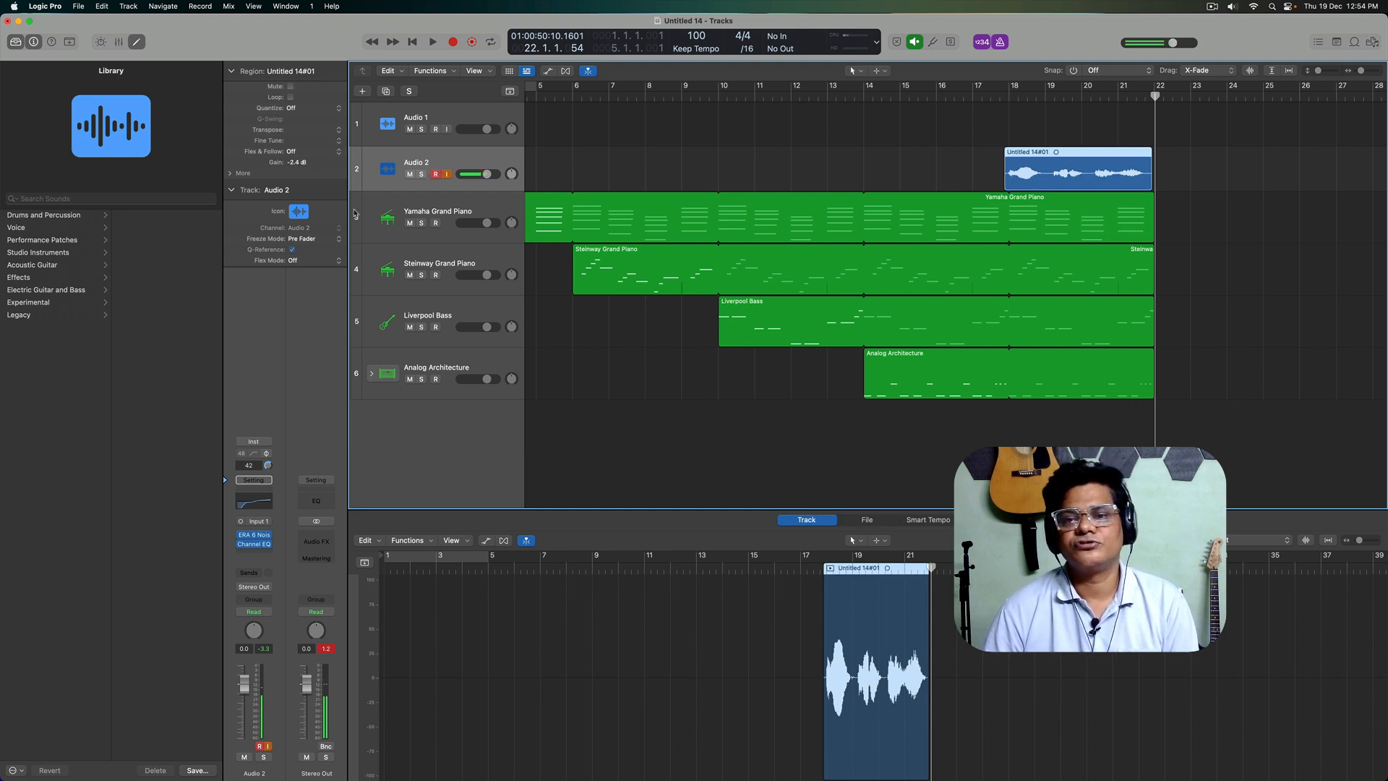
click(1218, 288)
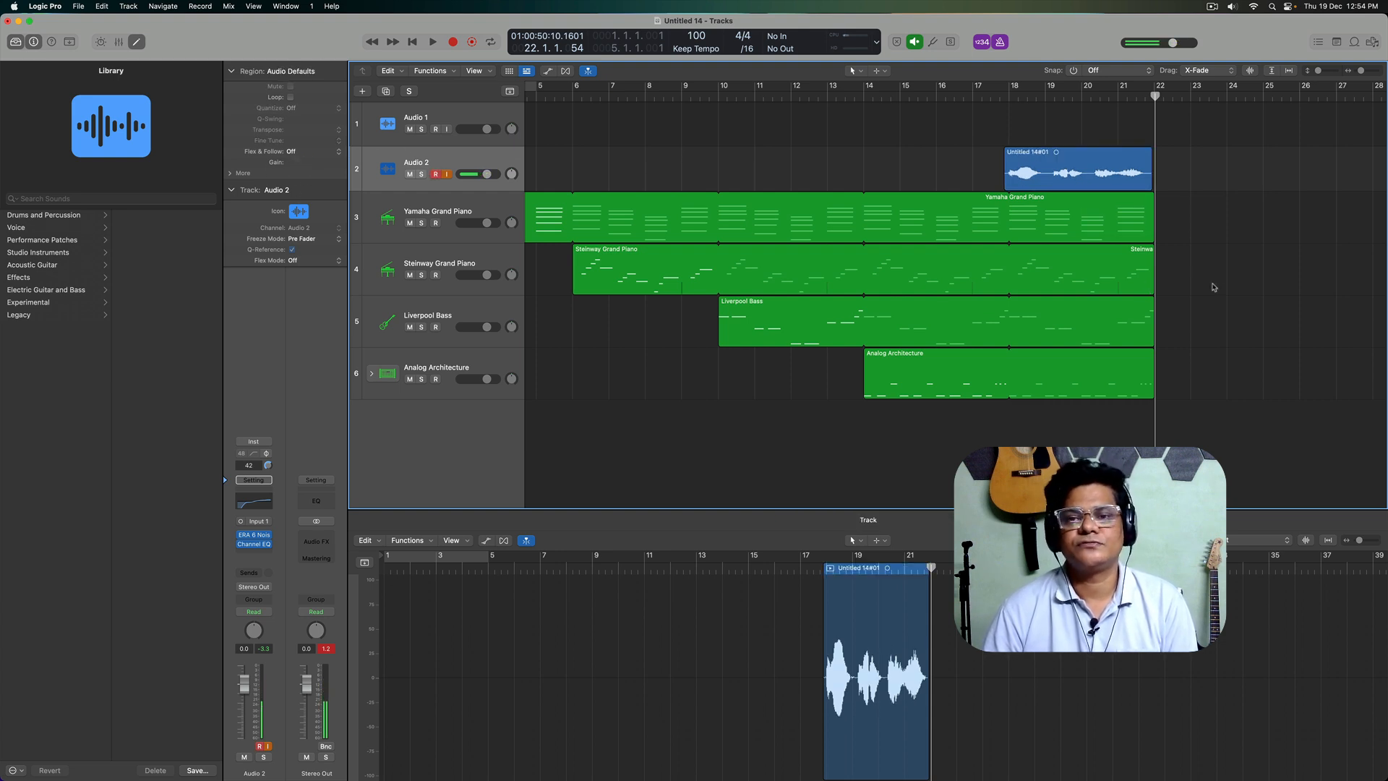
click(401, 161)
drag(244, 684, 245, 695)
key(x)
key(x)
key(x)
key(space)
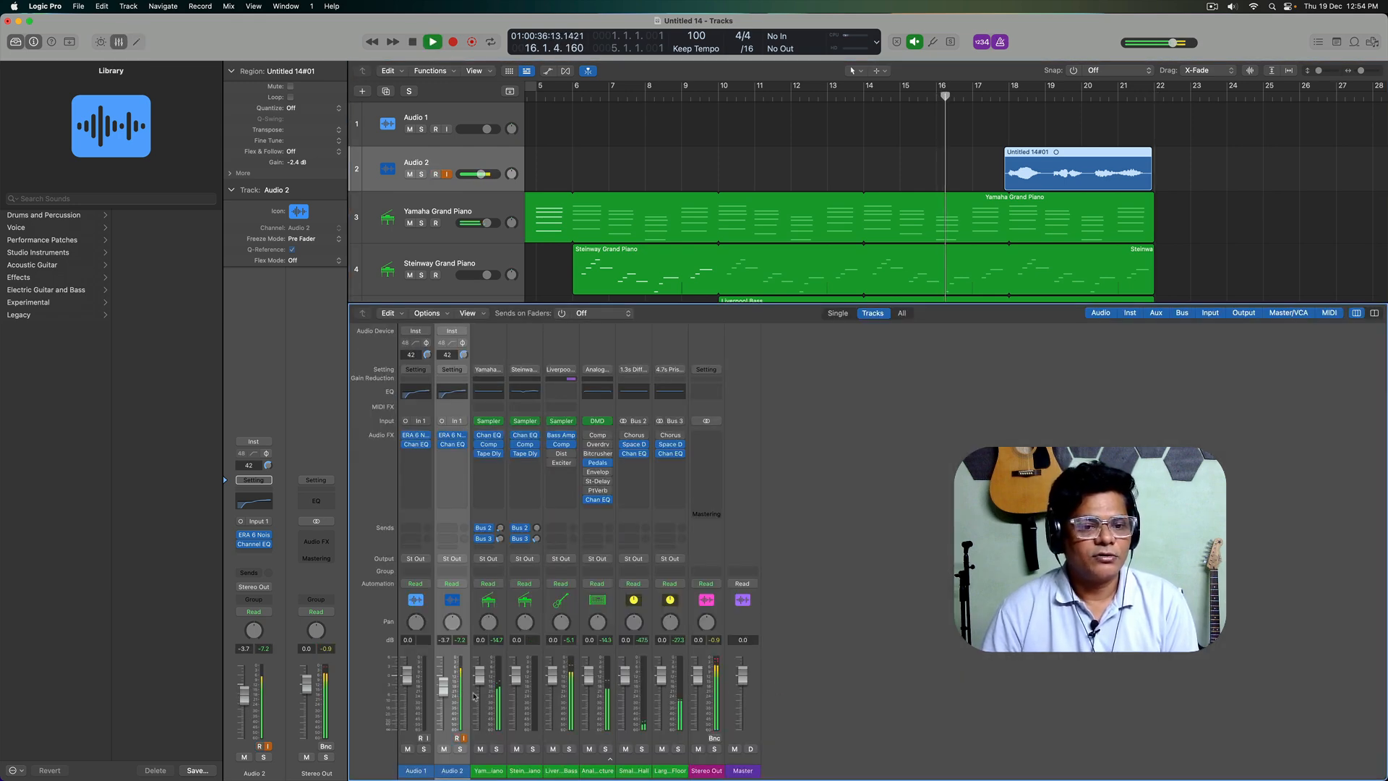
drag(443, 690, 444, 695)
key(space)
key(x)
Step: Turn off record arming and input monitoring on Audio 2, and turn on input monitoring for Audio 1
click(535, 260)
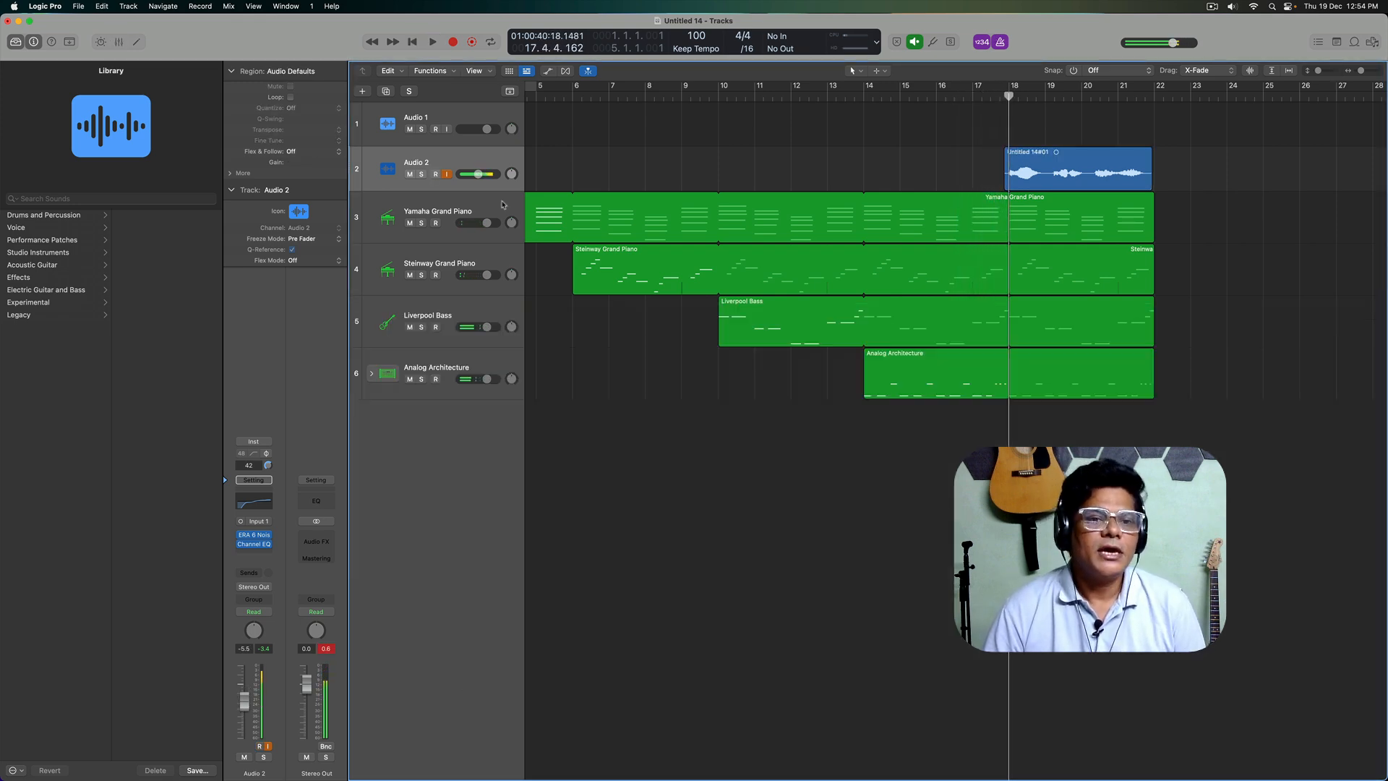
click(436, 120)
click(447, 176)
click(436, 175)
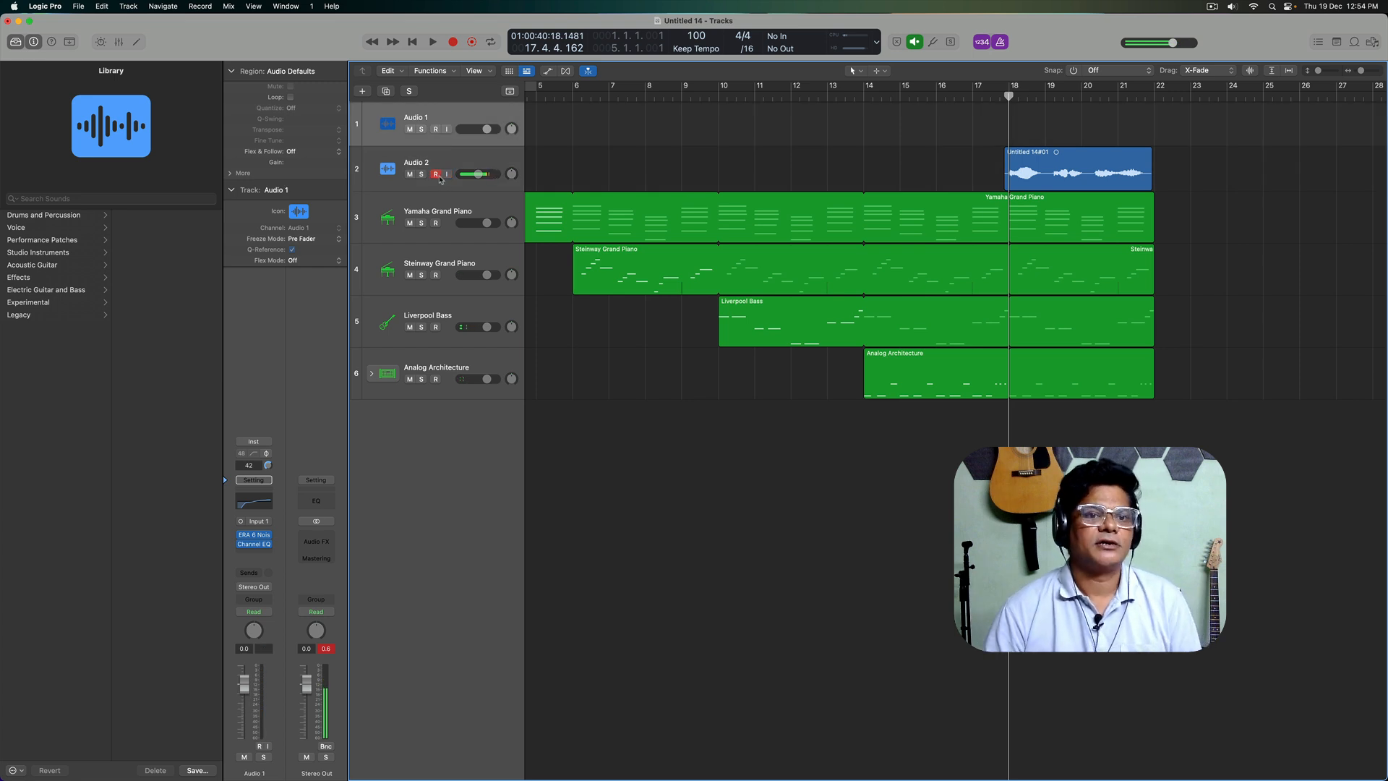
click(447, 129)
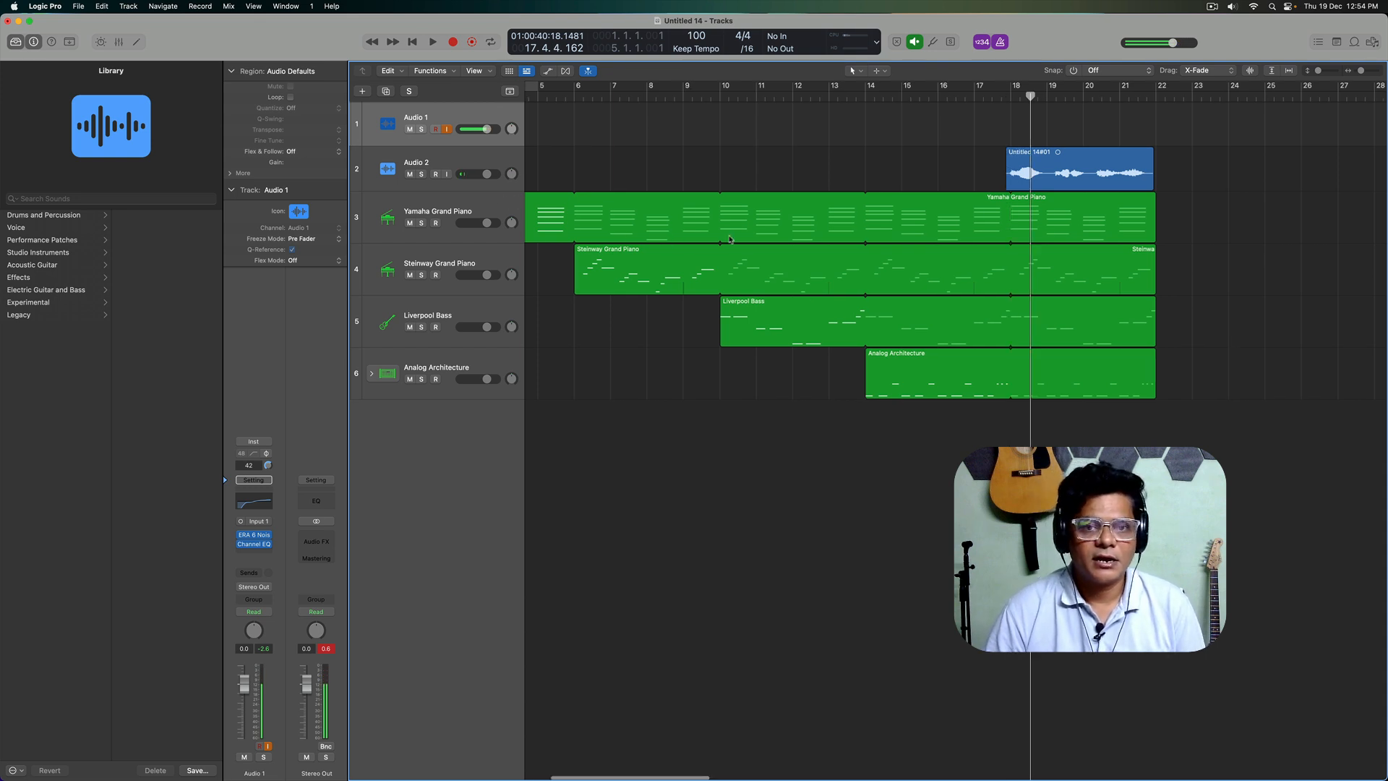
Step: Turn on the cycle range over bars 1 to 5
scroll(701, 237, left, 3)
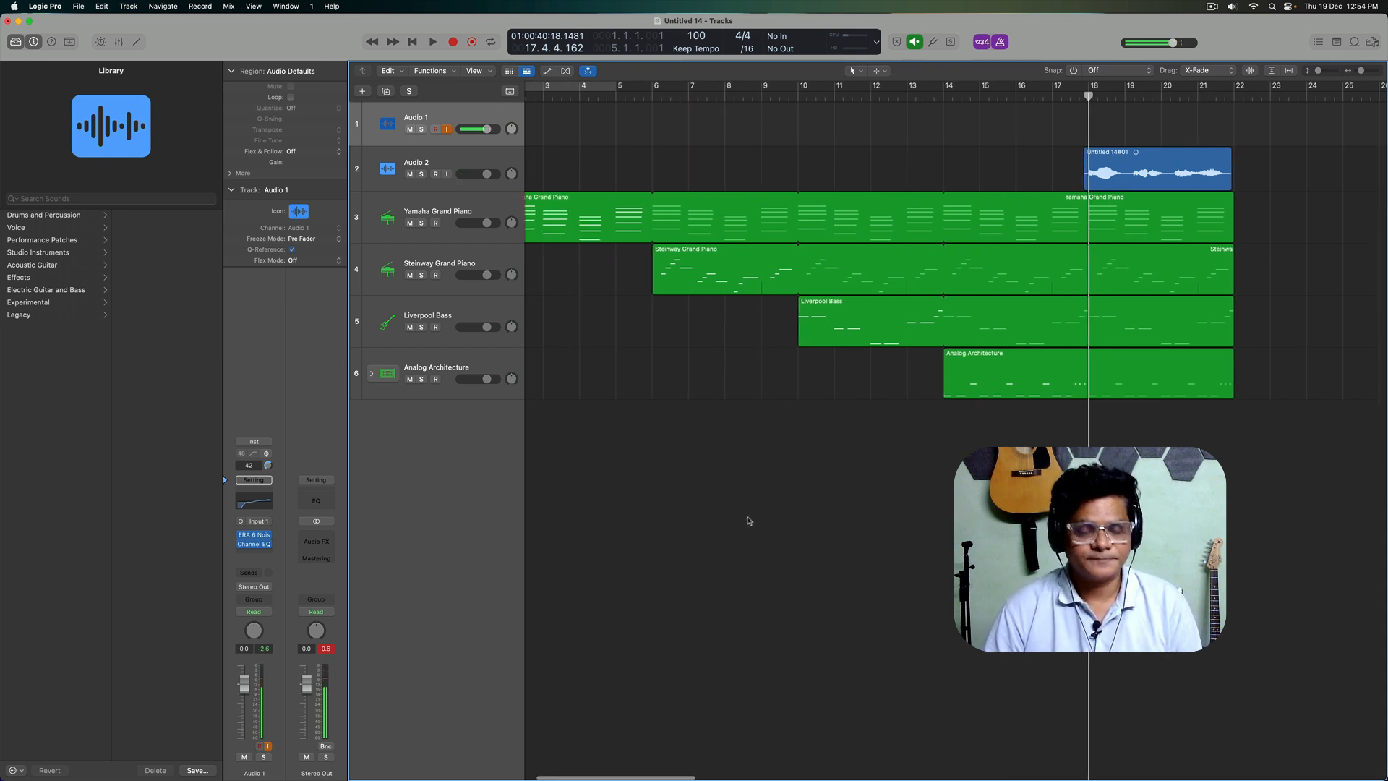
scroll(749, 520, down, 2)
click(601, 89)
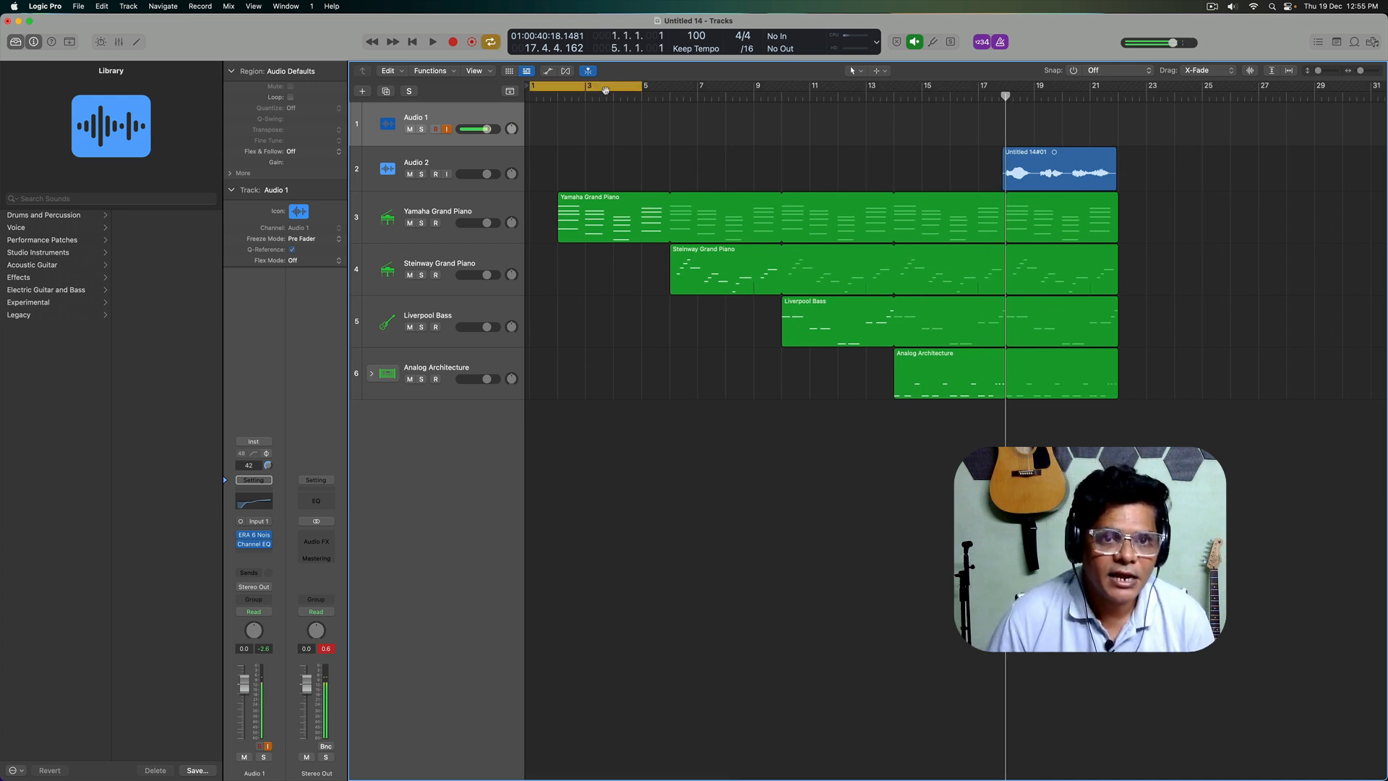
Step: Set Snap to Bar, fit the cycle range to the arrangement from bar 2 to bar 22, and place the playhead at bar 2
drag(639, 86, 1152, 181)
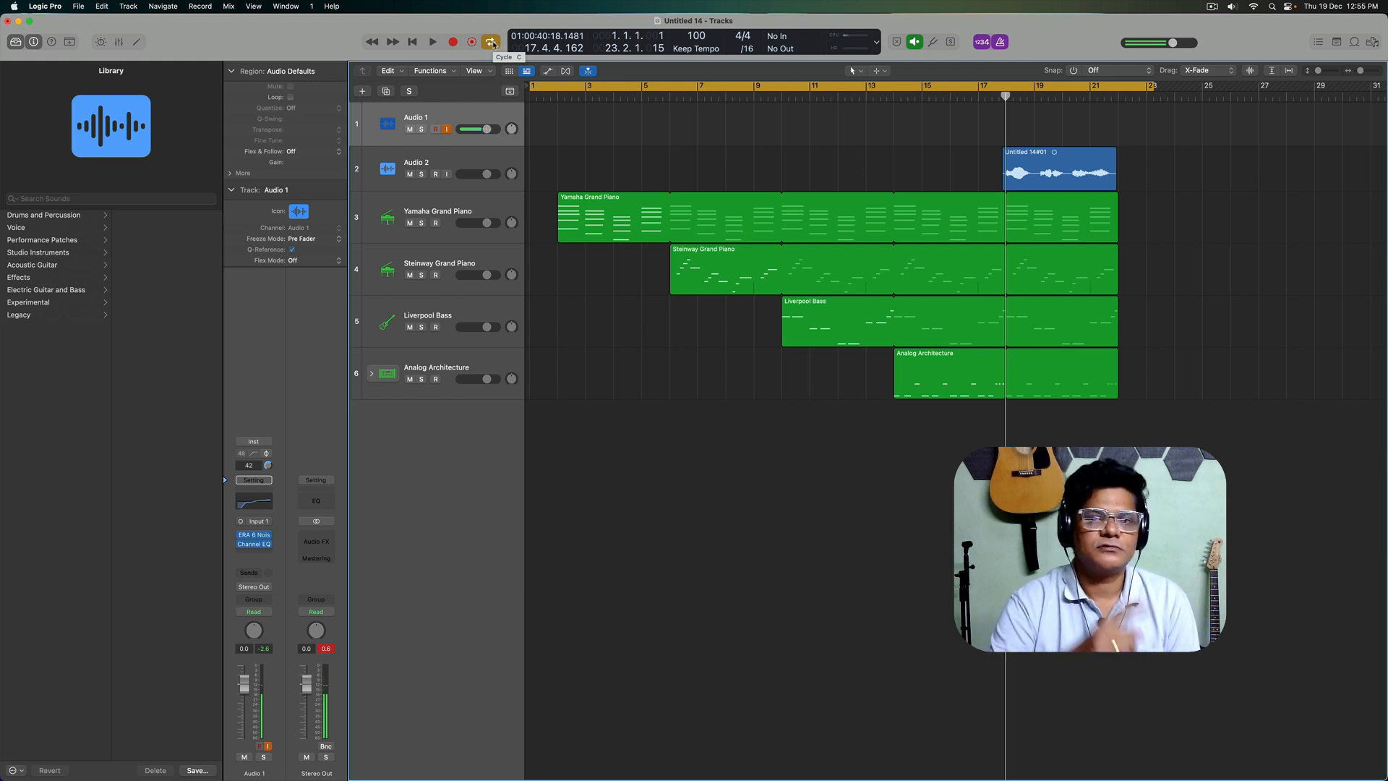
click(1074, 70)
drag(1156, 91, 1121, 91)
drag(531, 89, 557, 88)
click(558, 96)
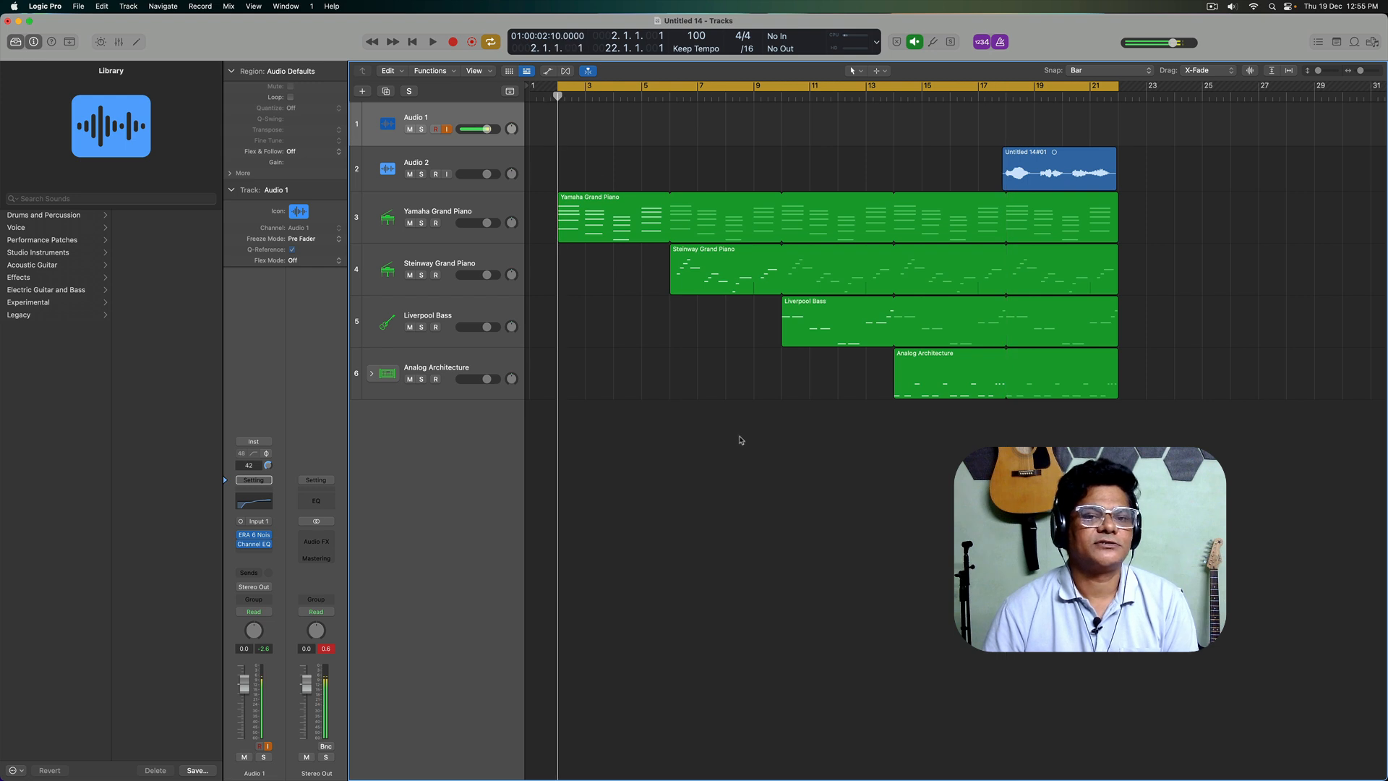
Step: Play the start of the cycle range, and play from about bar 21 through the jump back to bar 2
key(space)
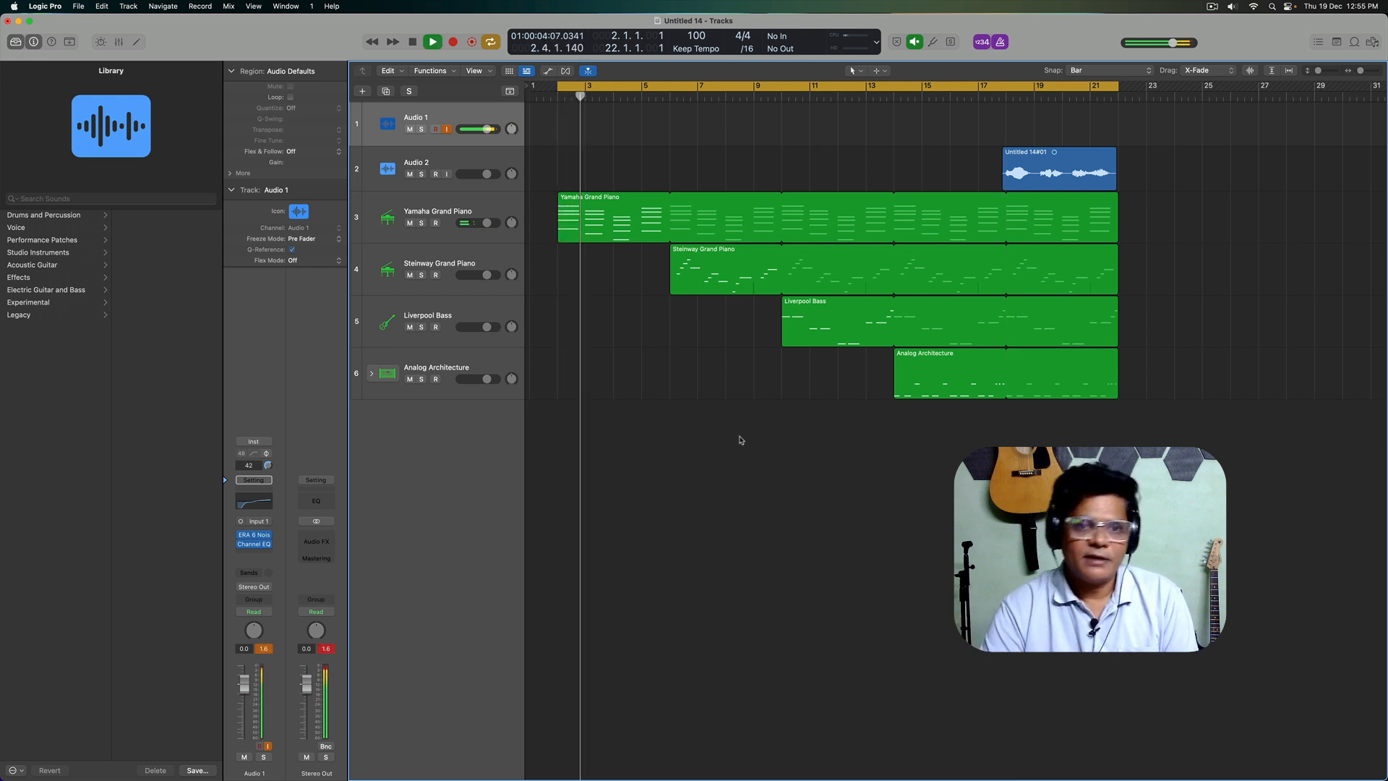
key(space)
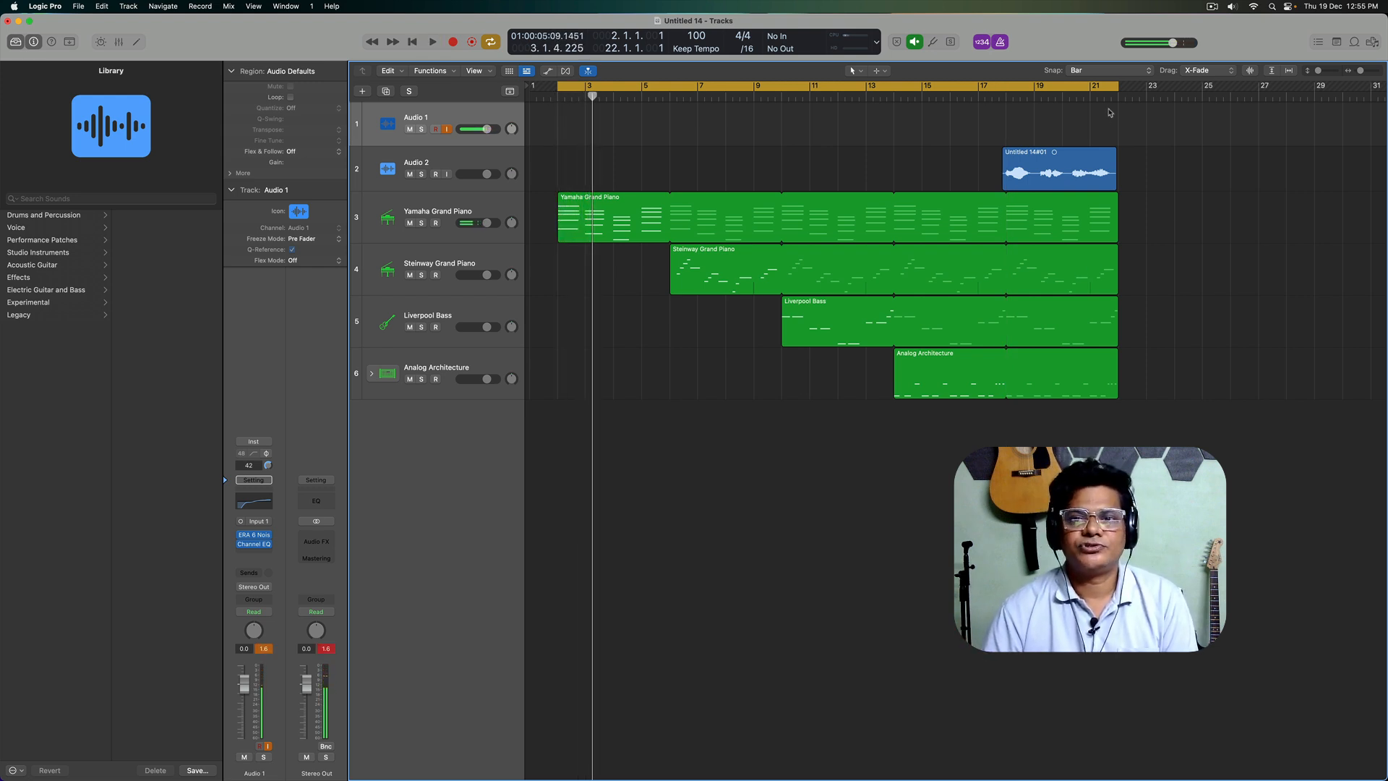
click(1095, 99)
key(space)
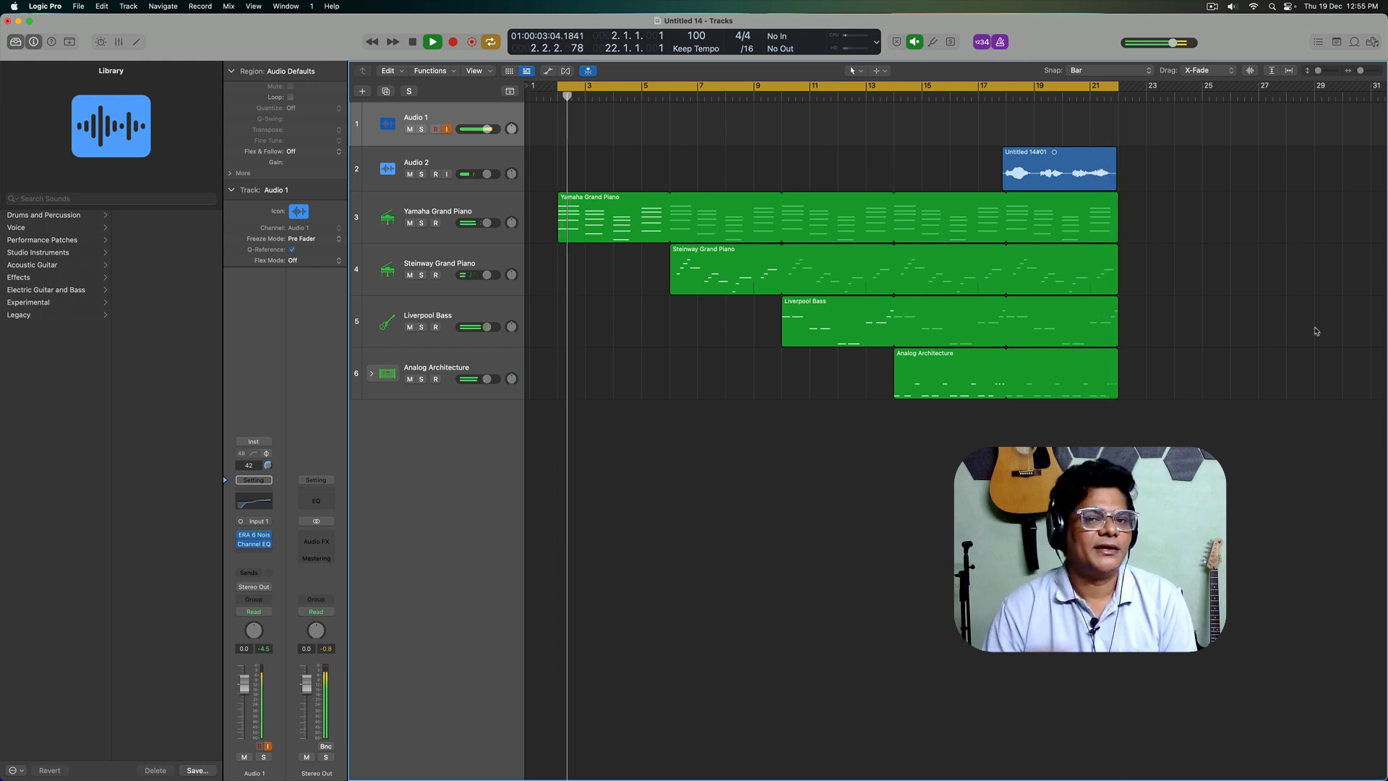
key(space)
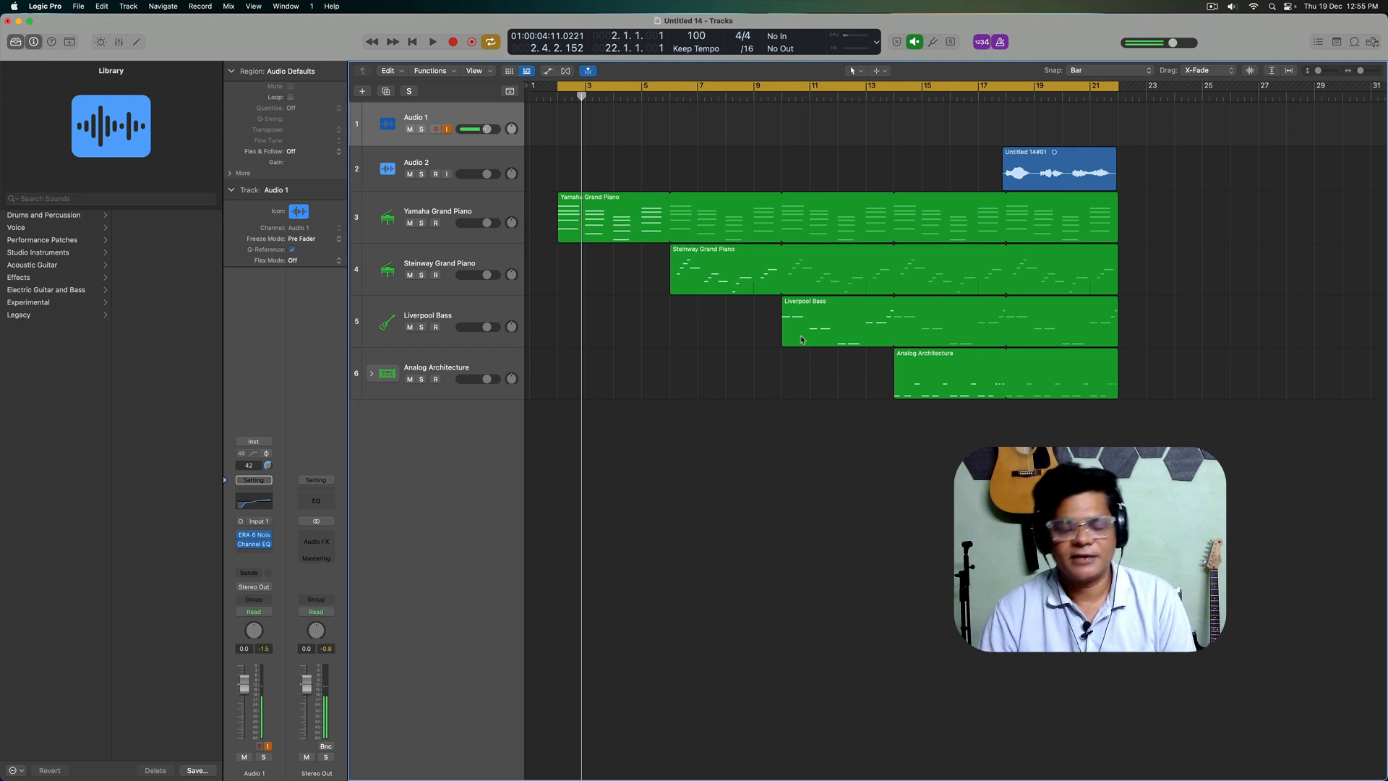
Step: Review the Bounce dialog's destination, file format and range options for the cycled section, and close it without bouncing
key(super+b)
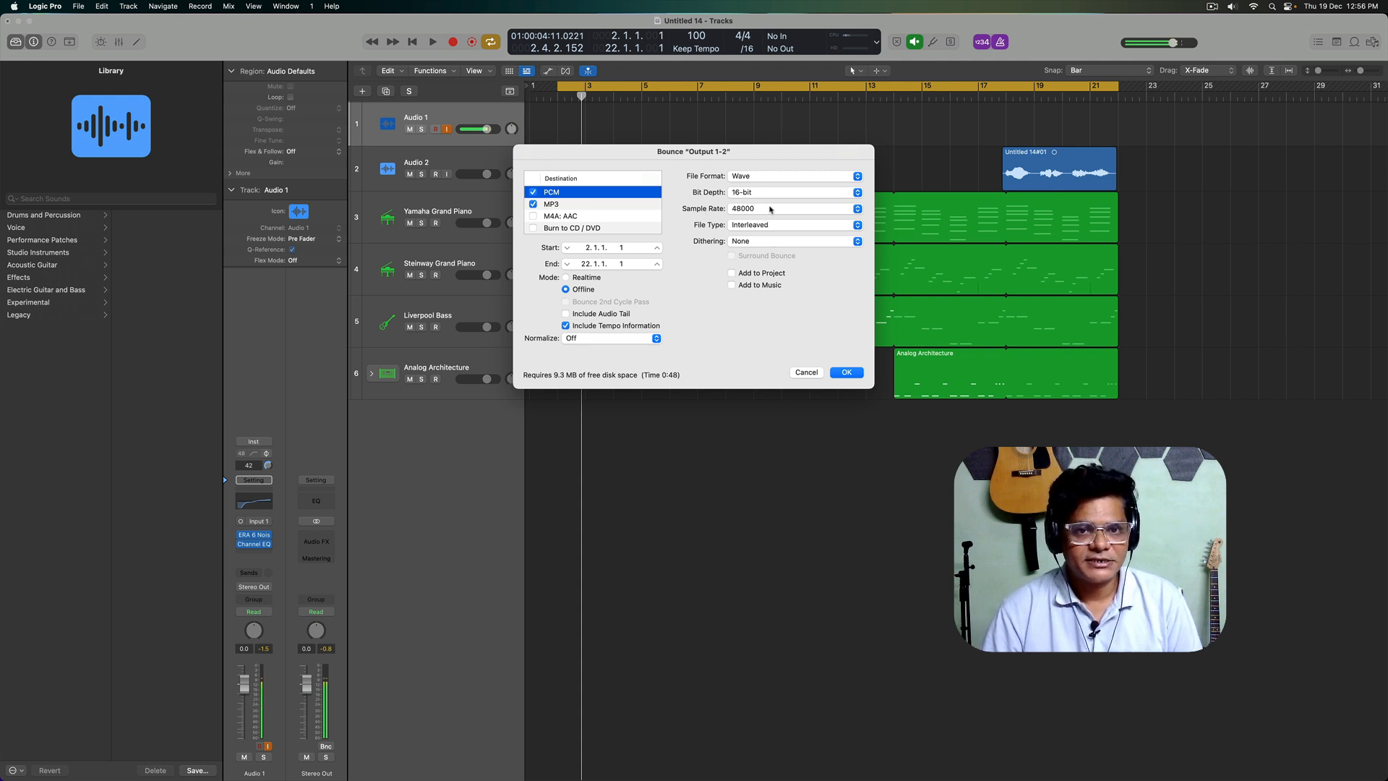
click(799, 375)
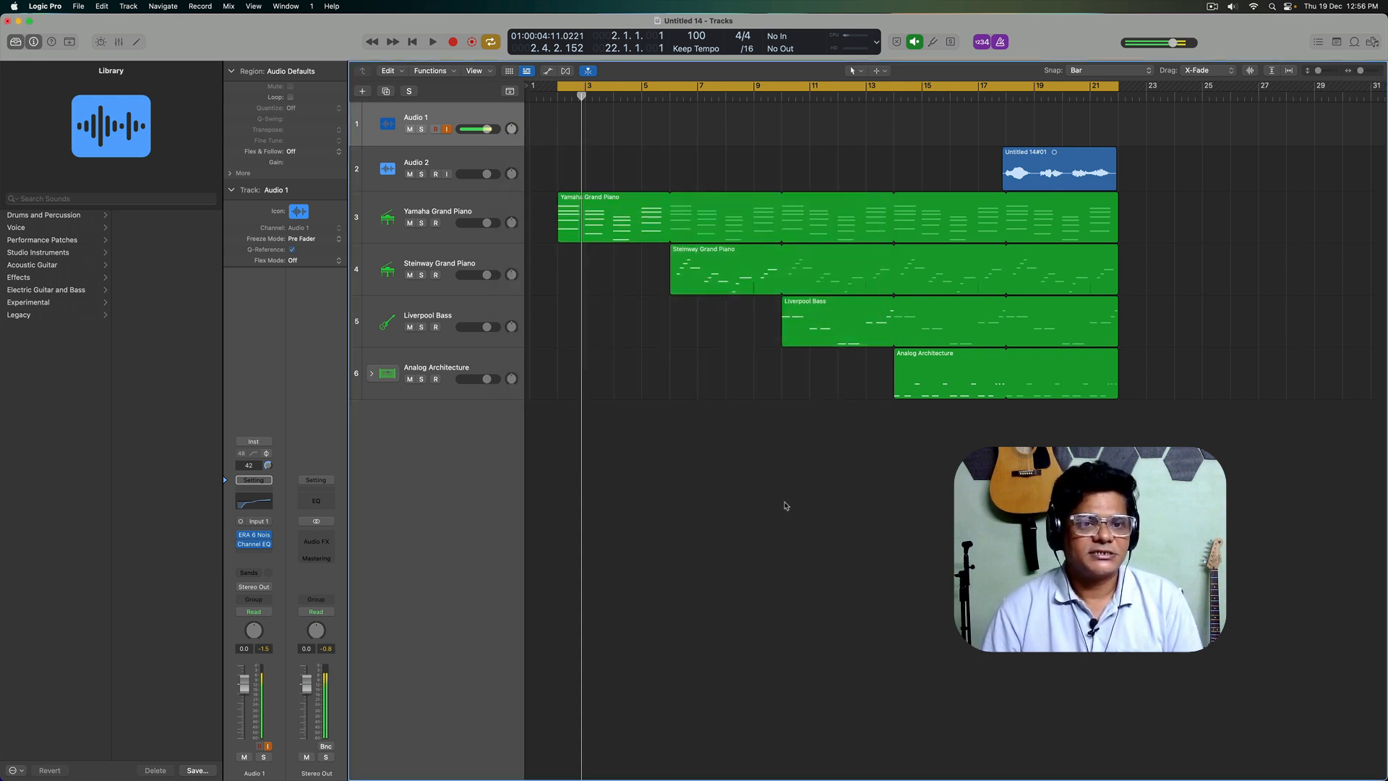
key(super+b)
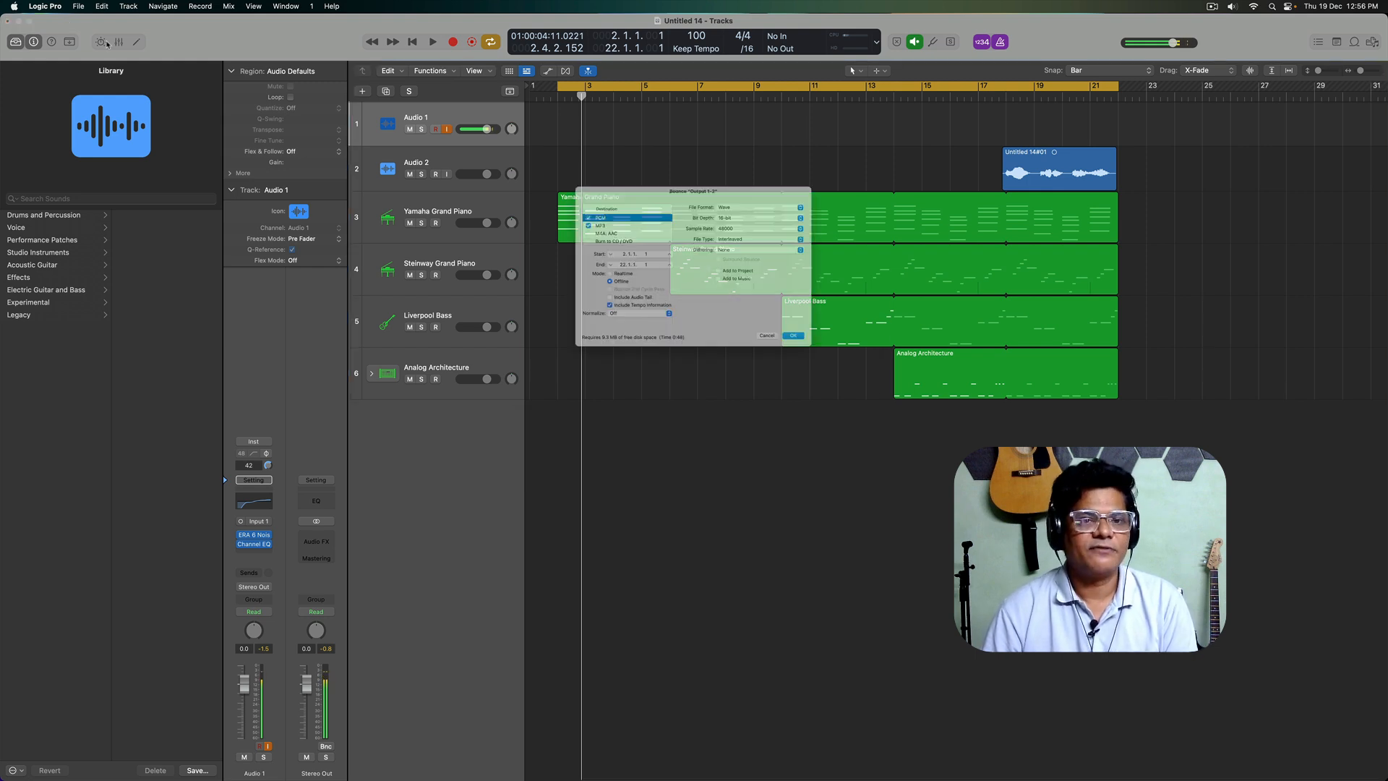
click(801, 374)
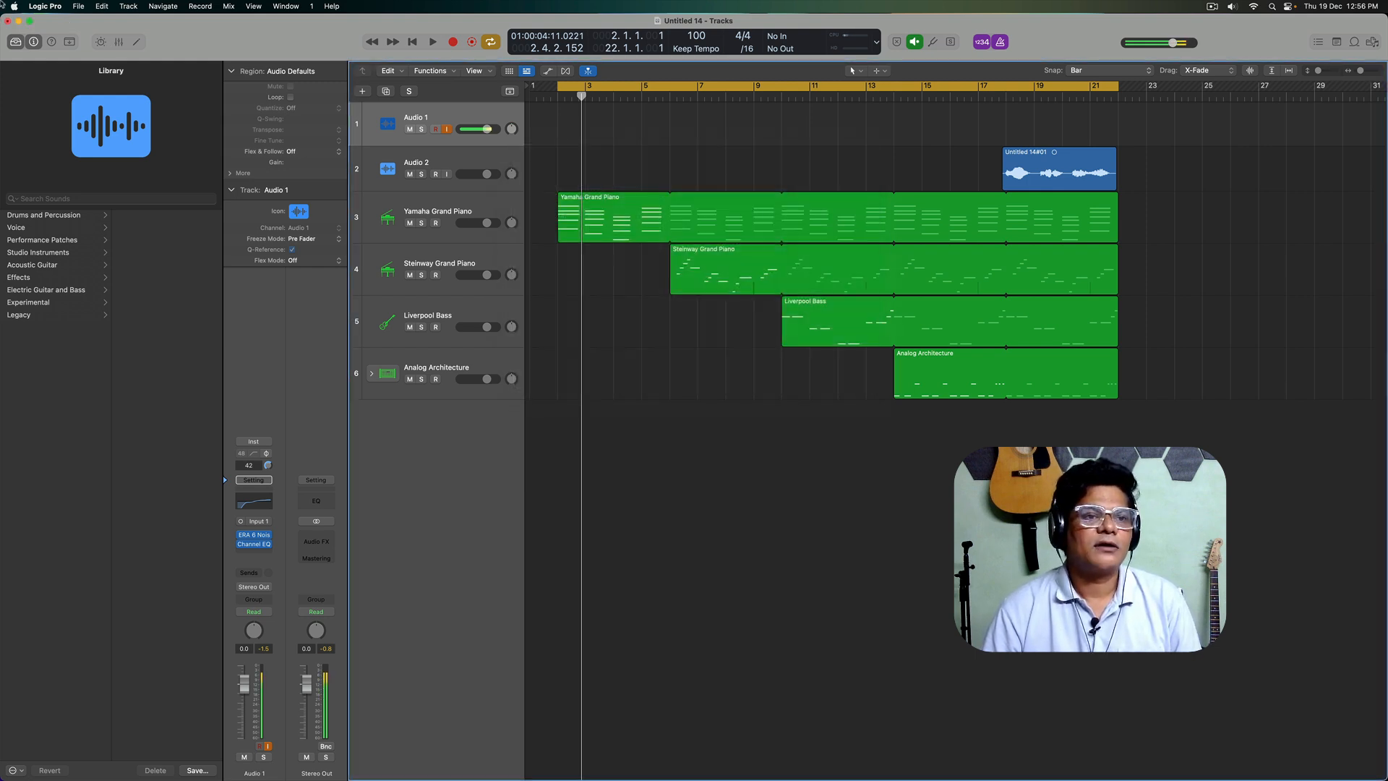
Step: Examine the export options for all tracks as audio files, including range, save format and bit depth, and cancel the export
click(45, 7)
mouse_move(79, 7)
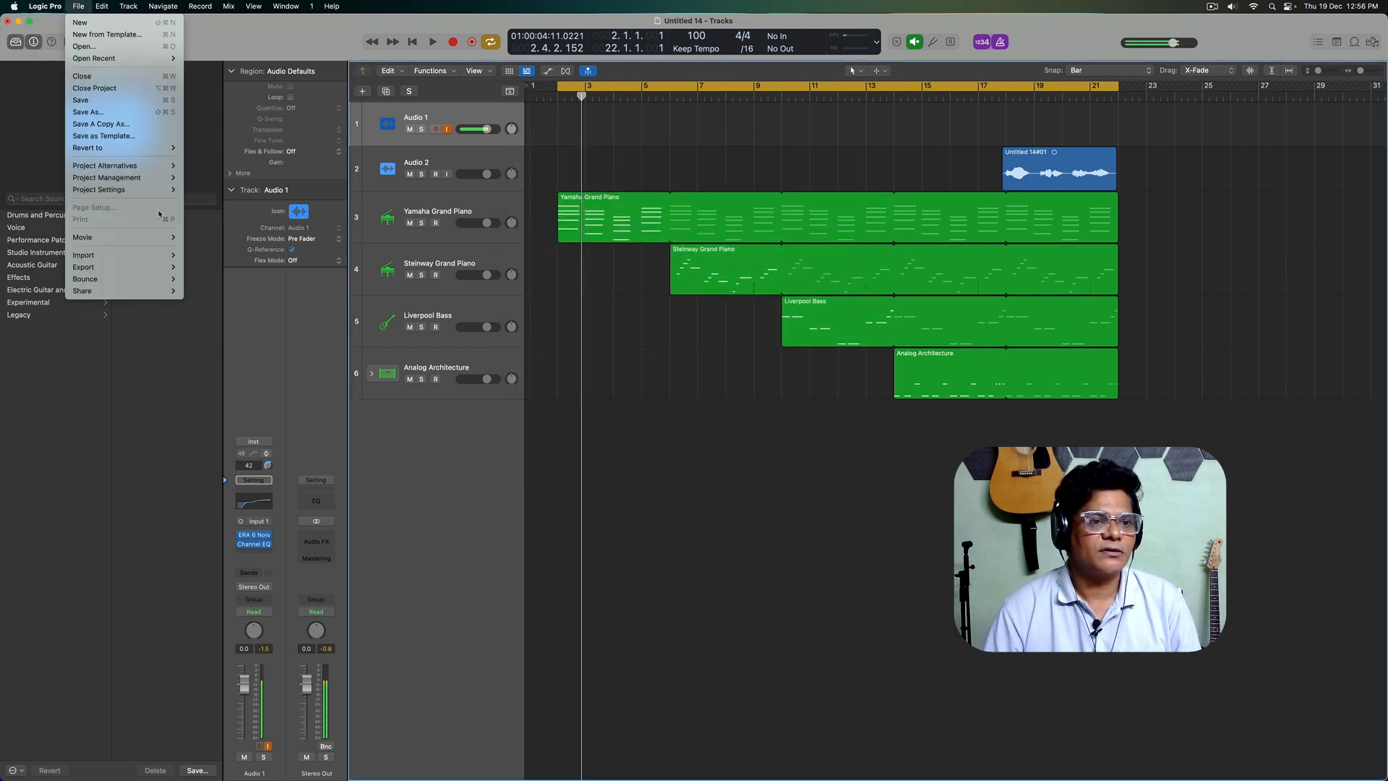
mouse_move(143, 273)
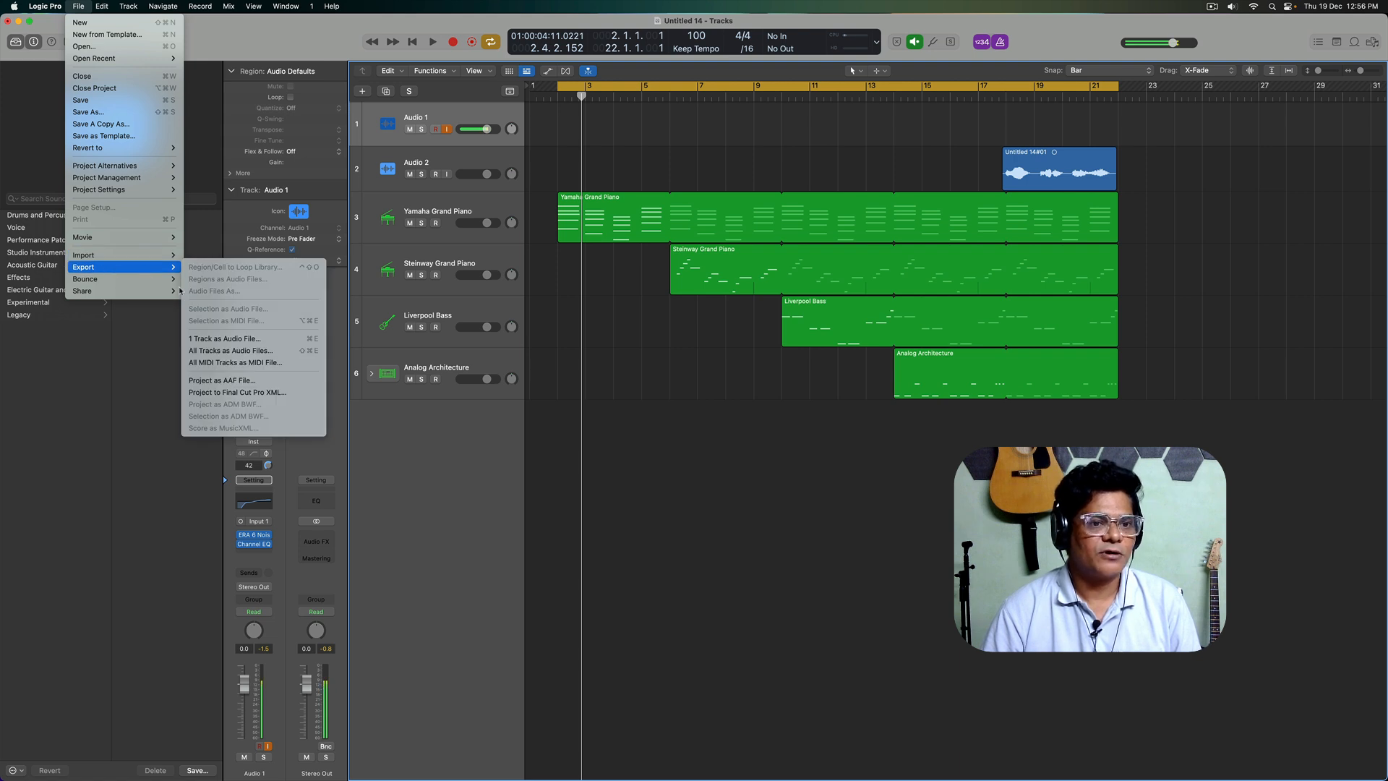
click(242, 356)
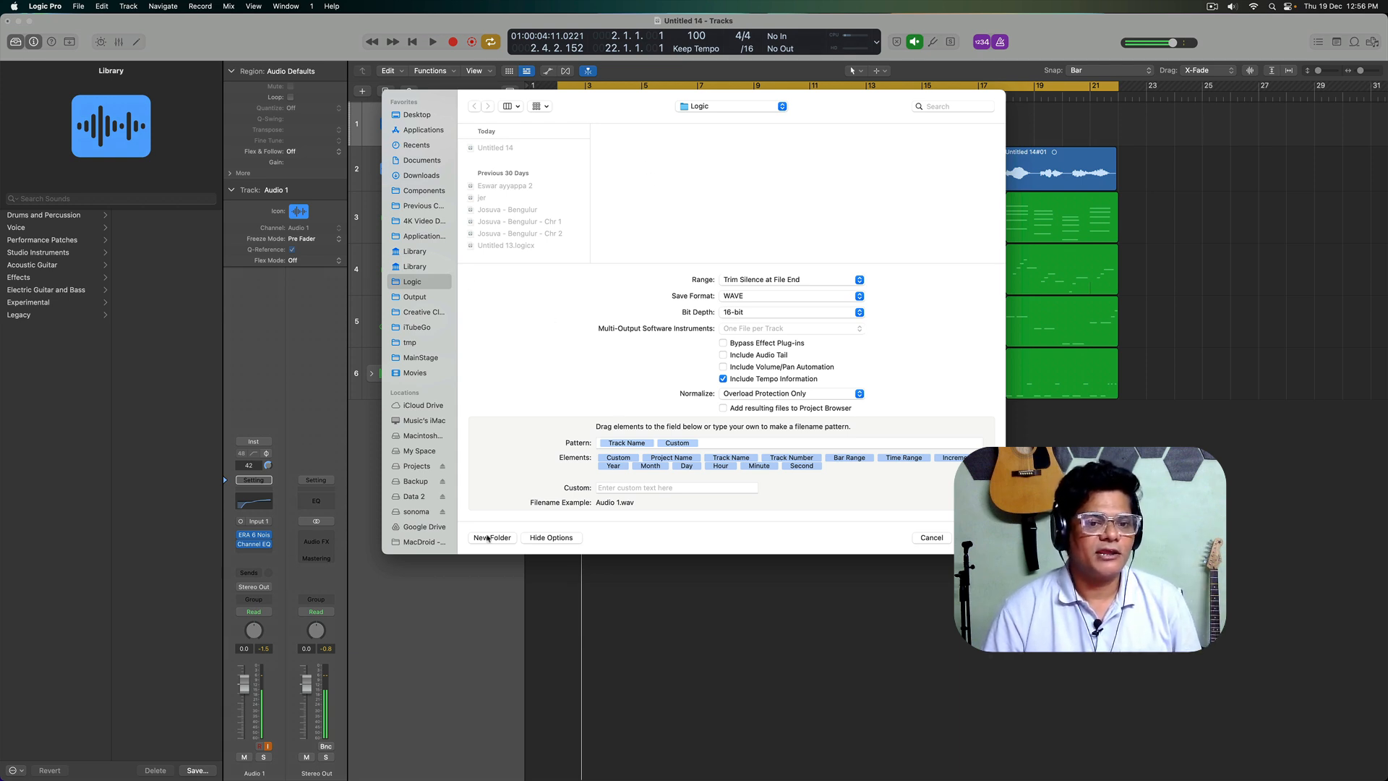
click(931, 539)
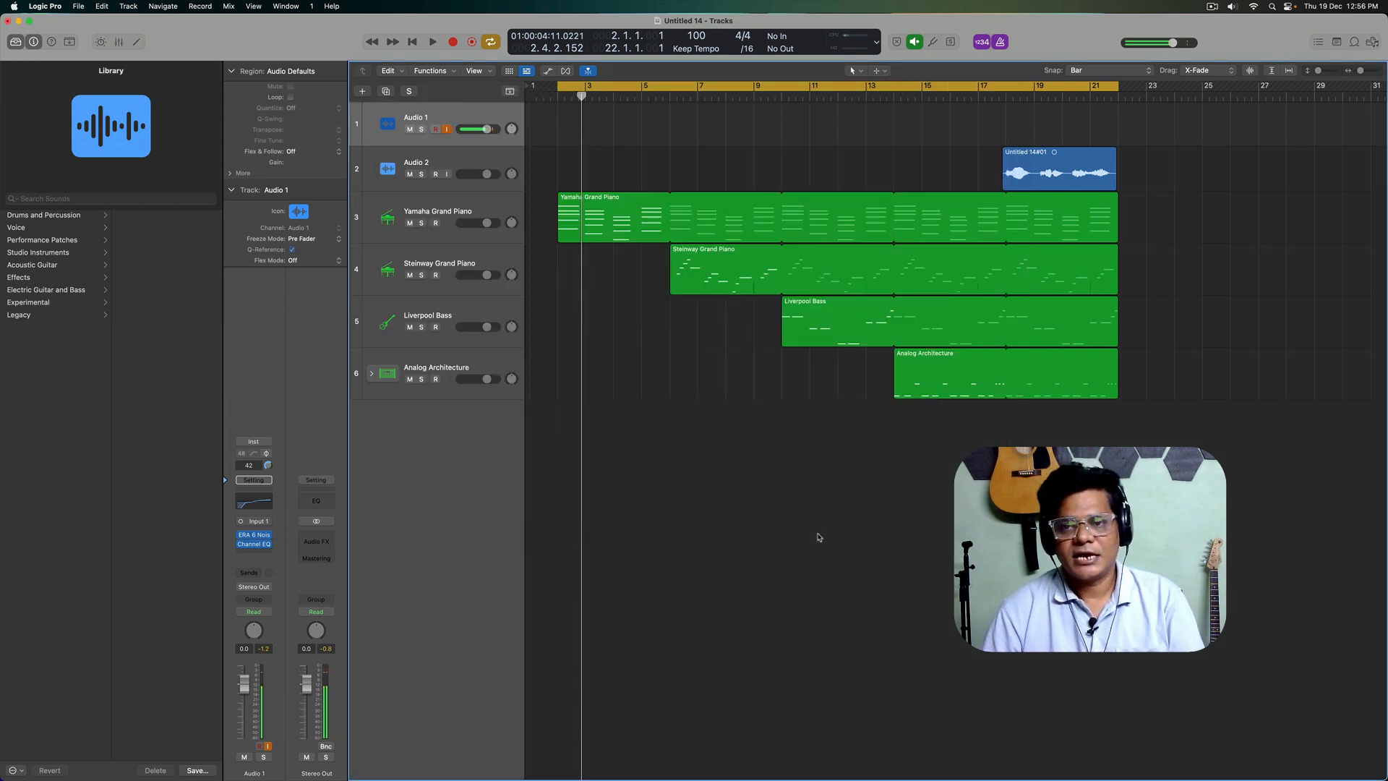
Step: Select the Yamaha Grand Piano track
click(463, 211)
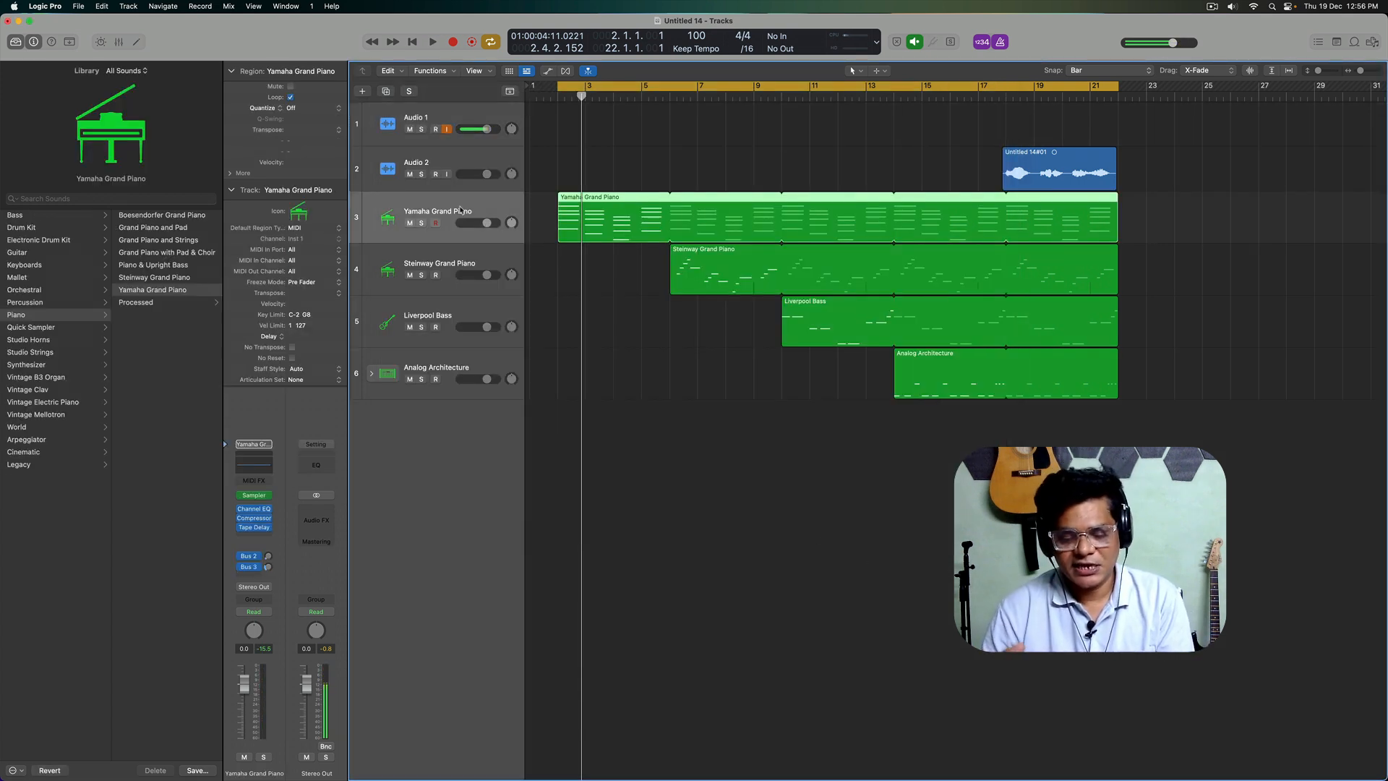